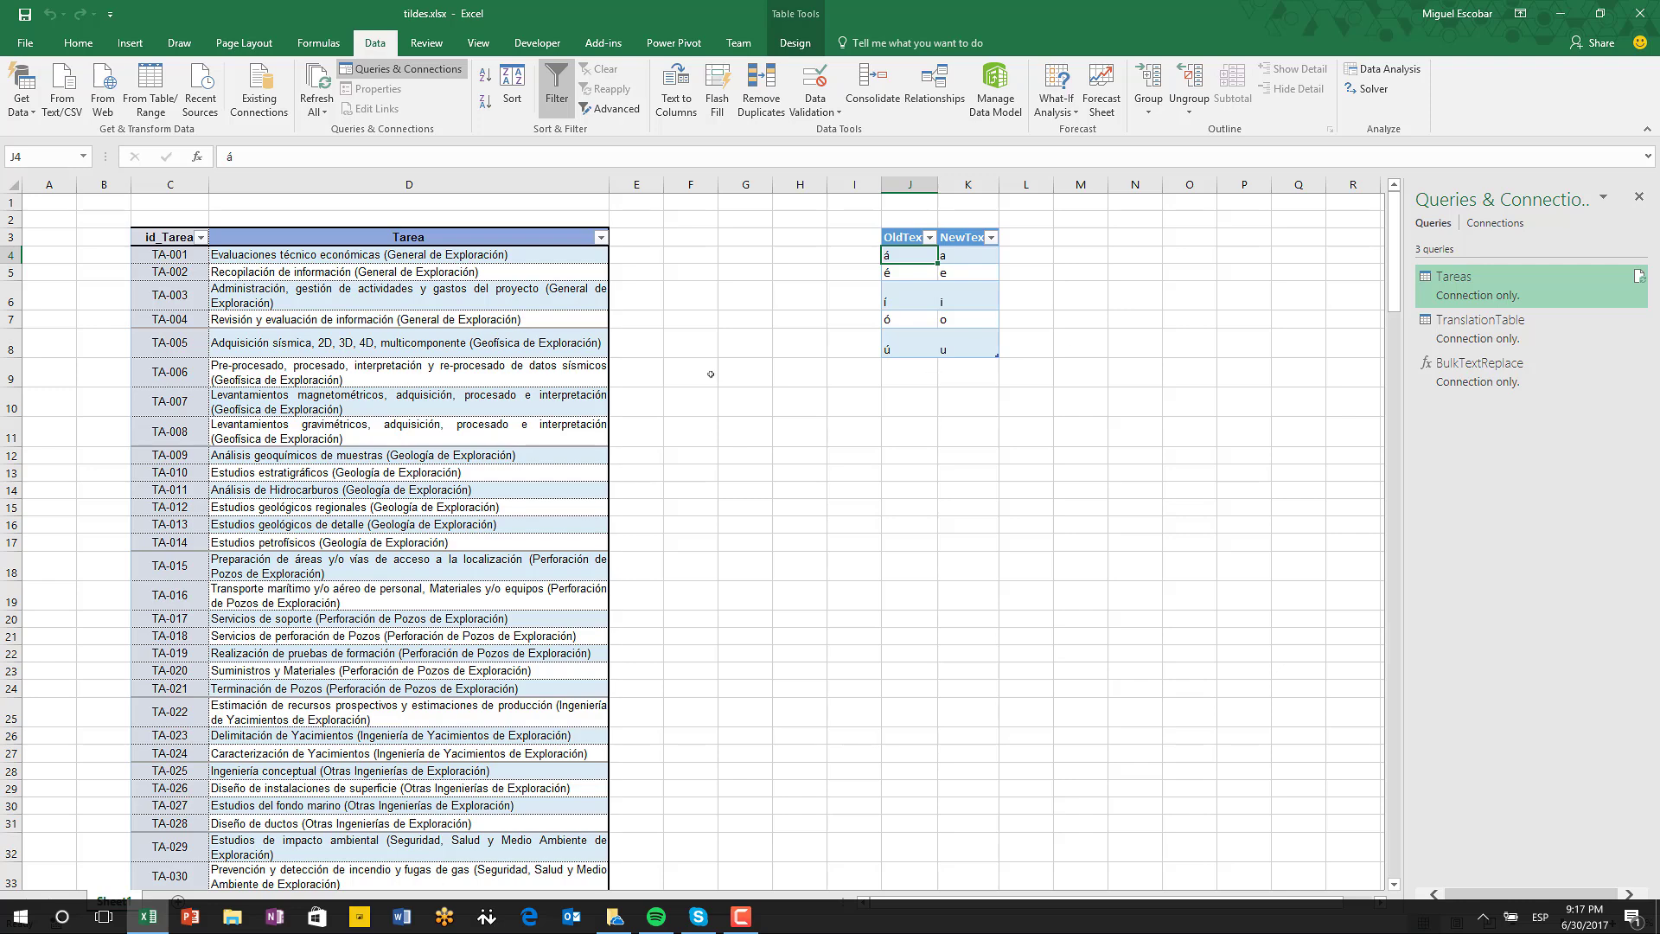
# Step: Examine the accented descriptions in the Tarea column and the OldText and NewText replacement pairs in the small translation table
pyautogui.click(433, 371)
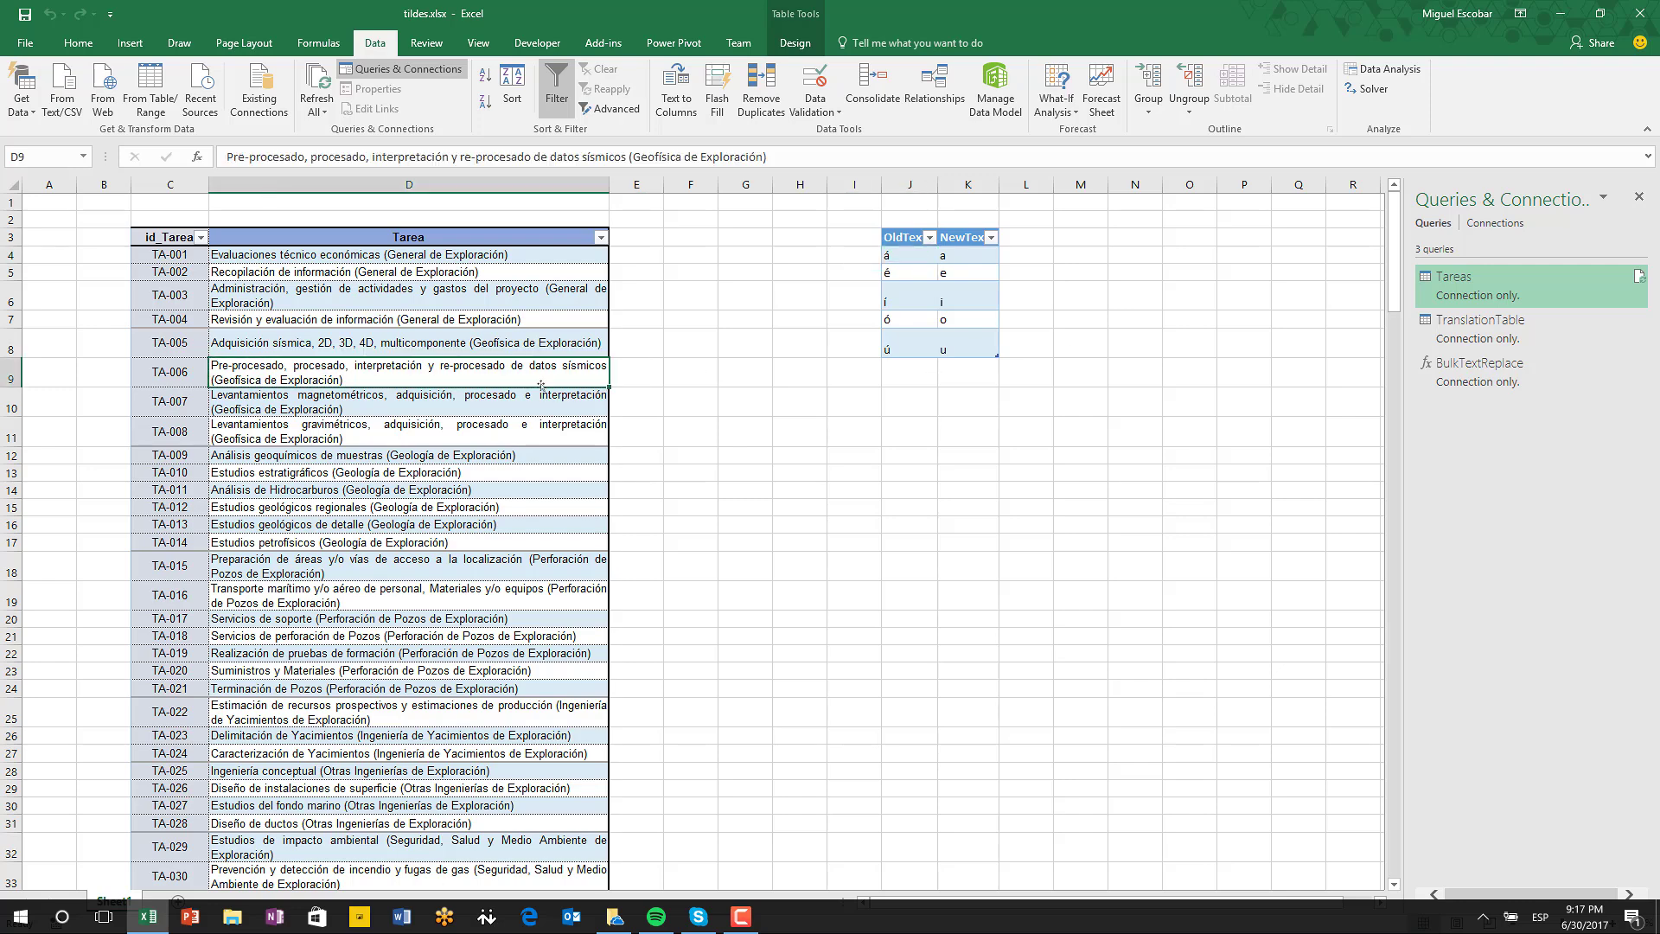
pyautogui.click(909, 254)
pyautogui.click(910, 273)
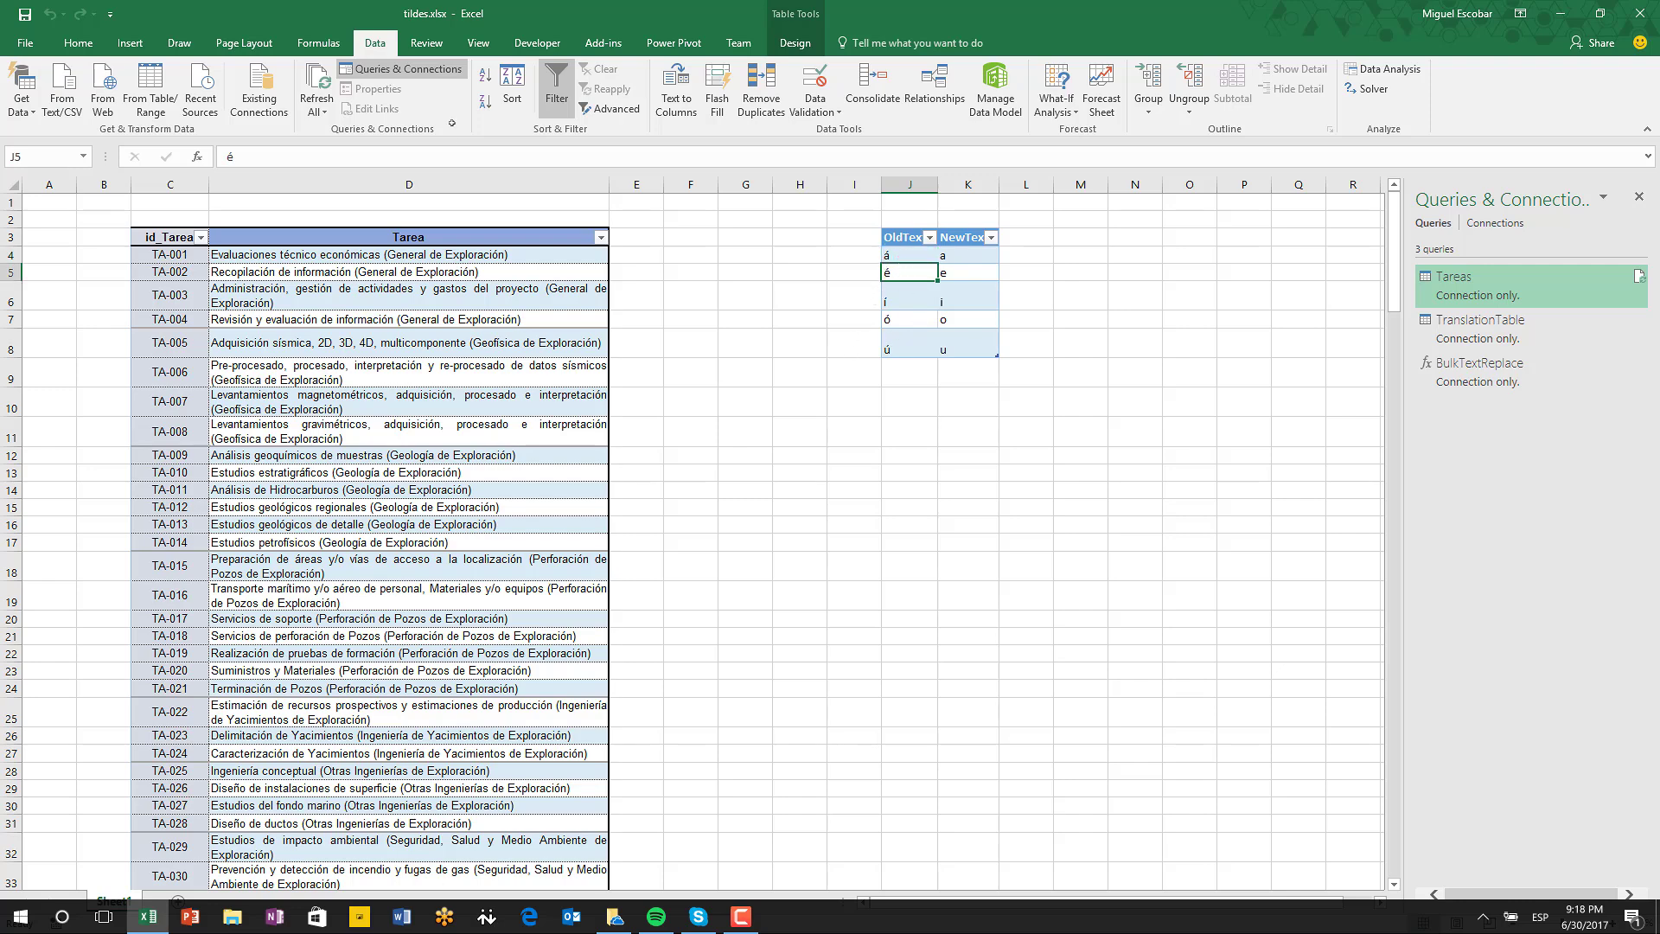
pyautogui.click(903, 238)
pyautogui.moveTo(916, 257); pyautogui.dragTo(917, 337)
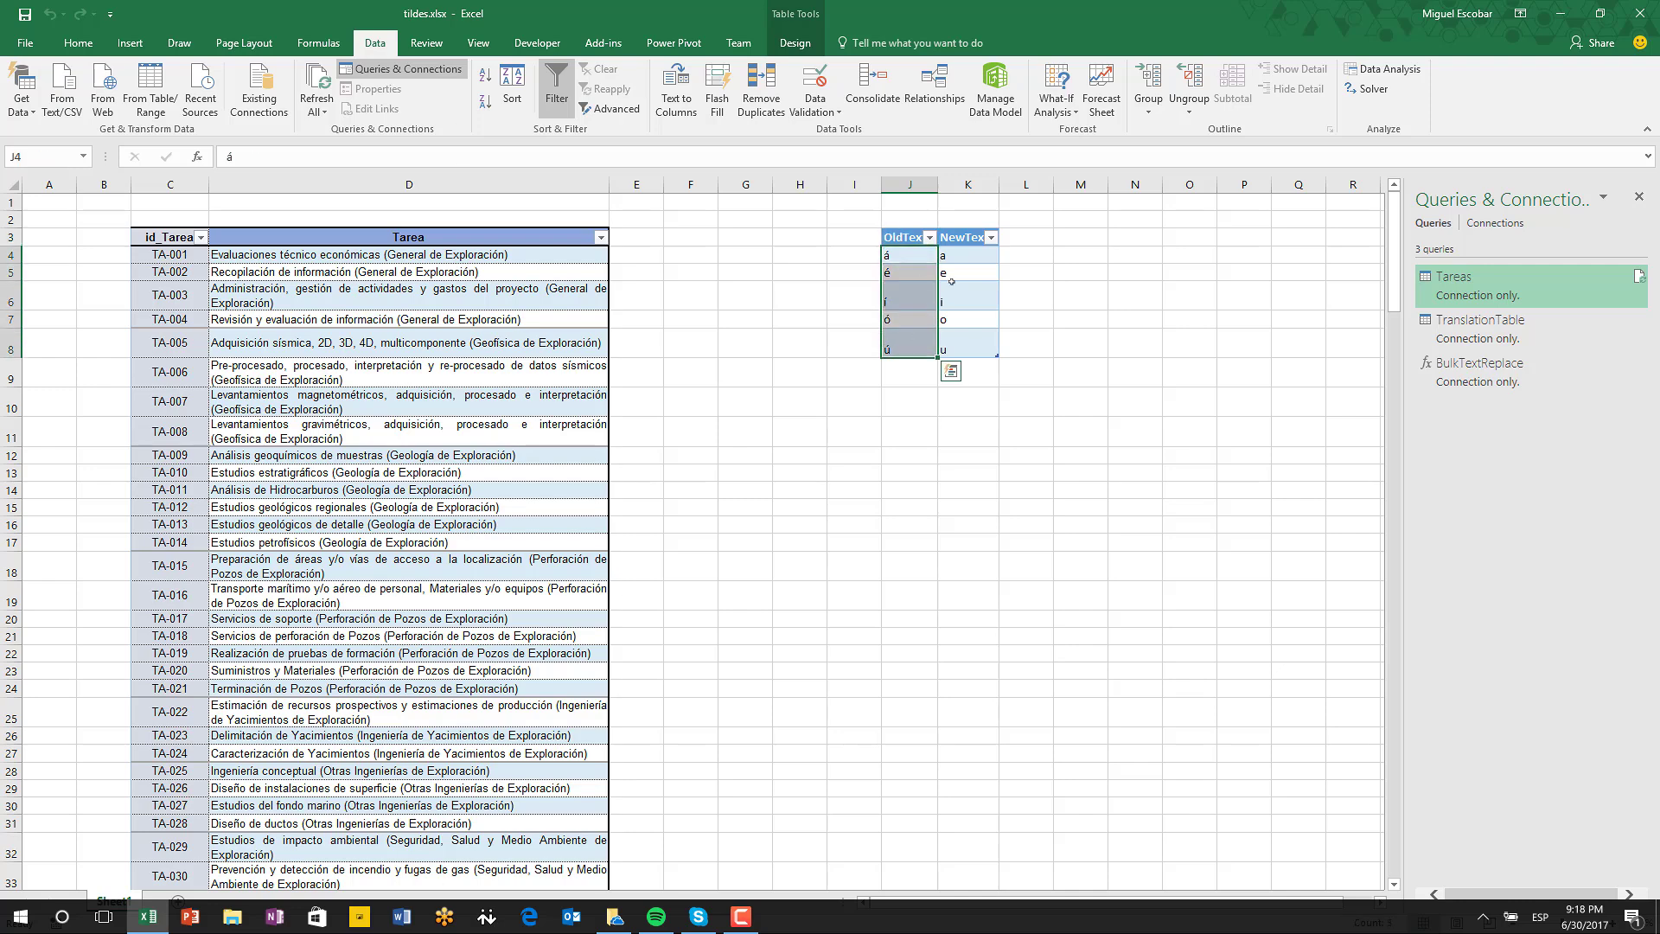
pyautogui.moveTo(966, 255); pyautogui.dragTo(967, 330)
pyautogui.click(902, 240)
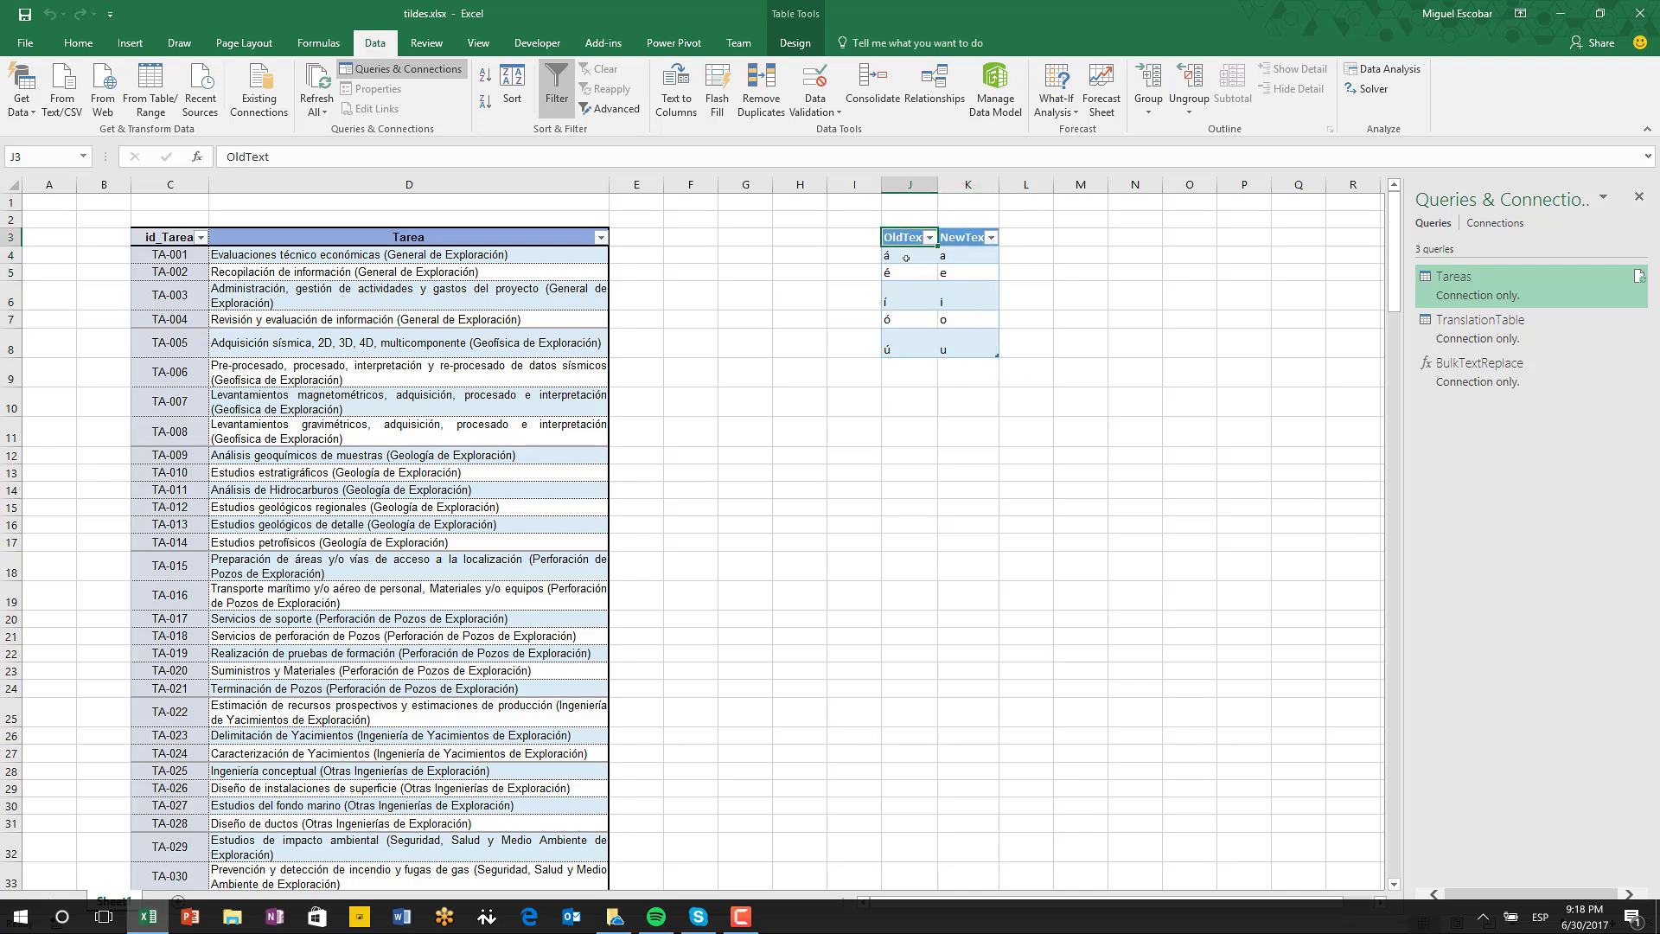
pyautogui.click(960, 237)
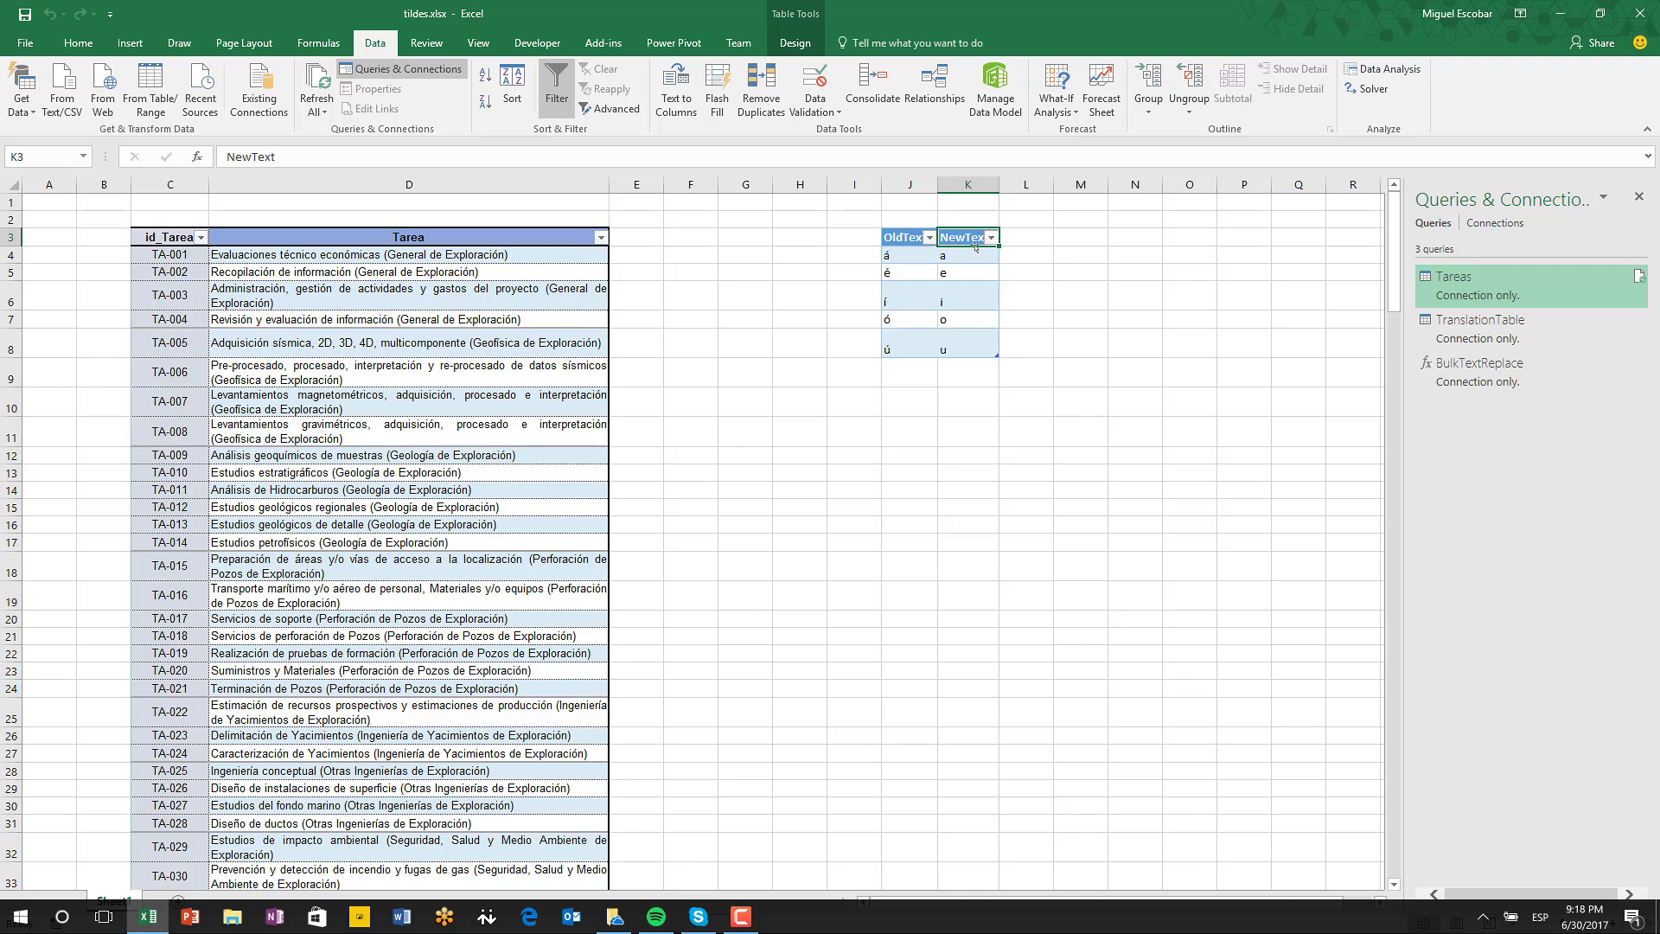
pyautogui.click(910, 258)
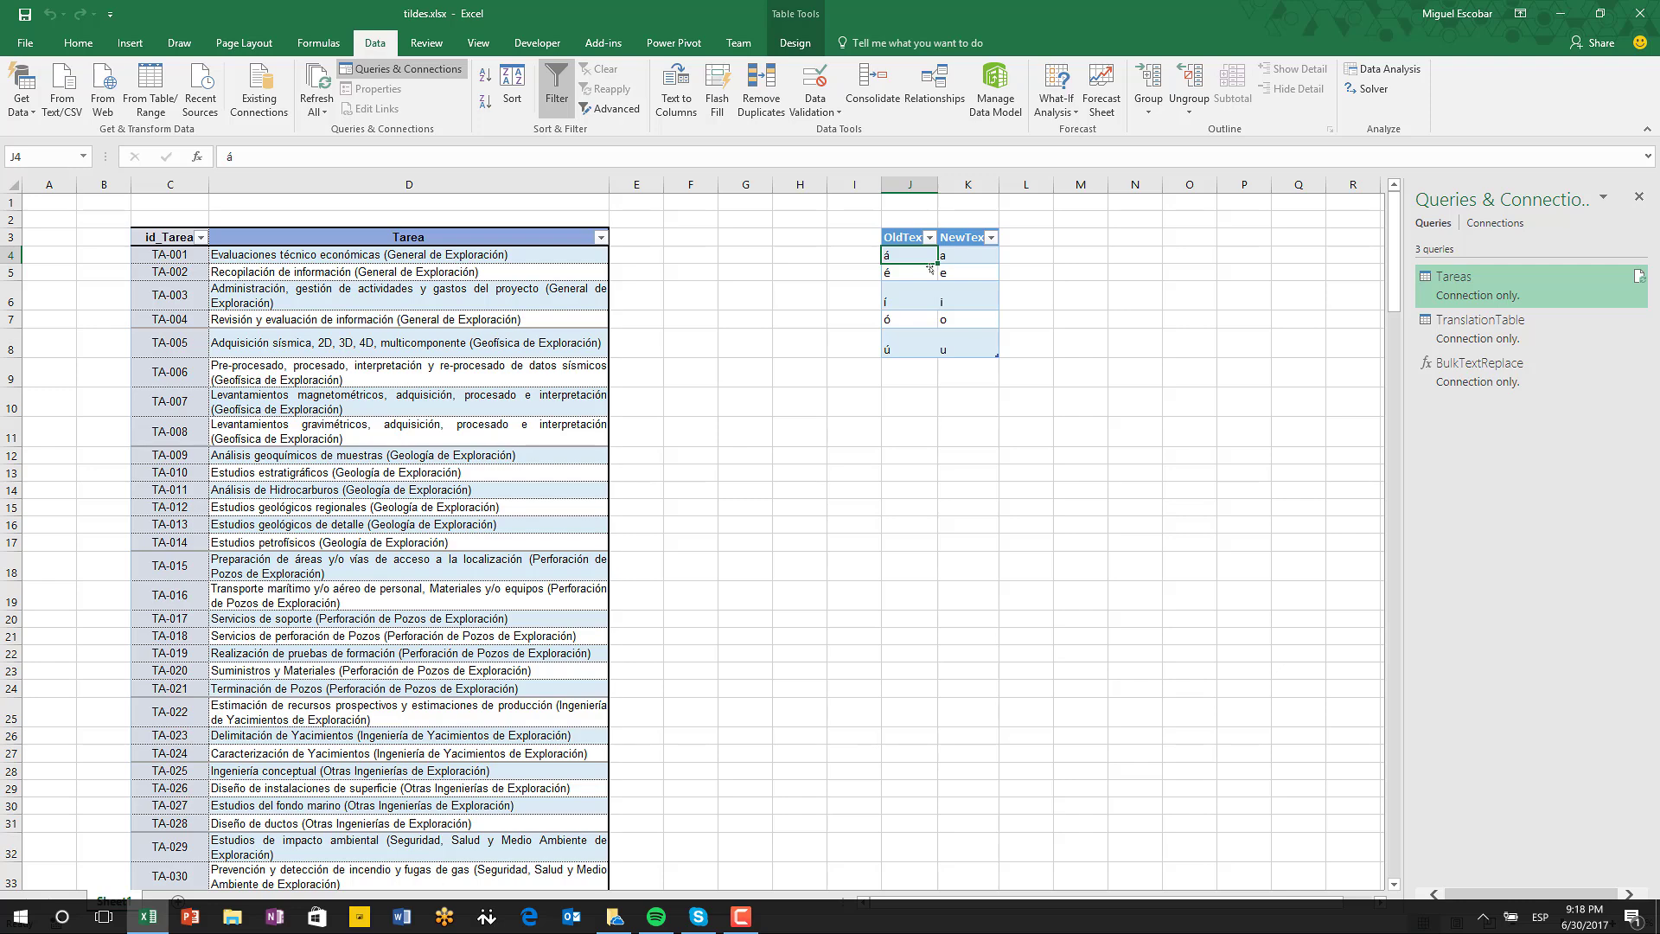
# Step: Load the id_Tarea/Tarea table into the Query Editor and replace á with a in the Tarea column
pyautogui.click(427, 245)
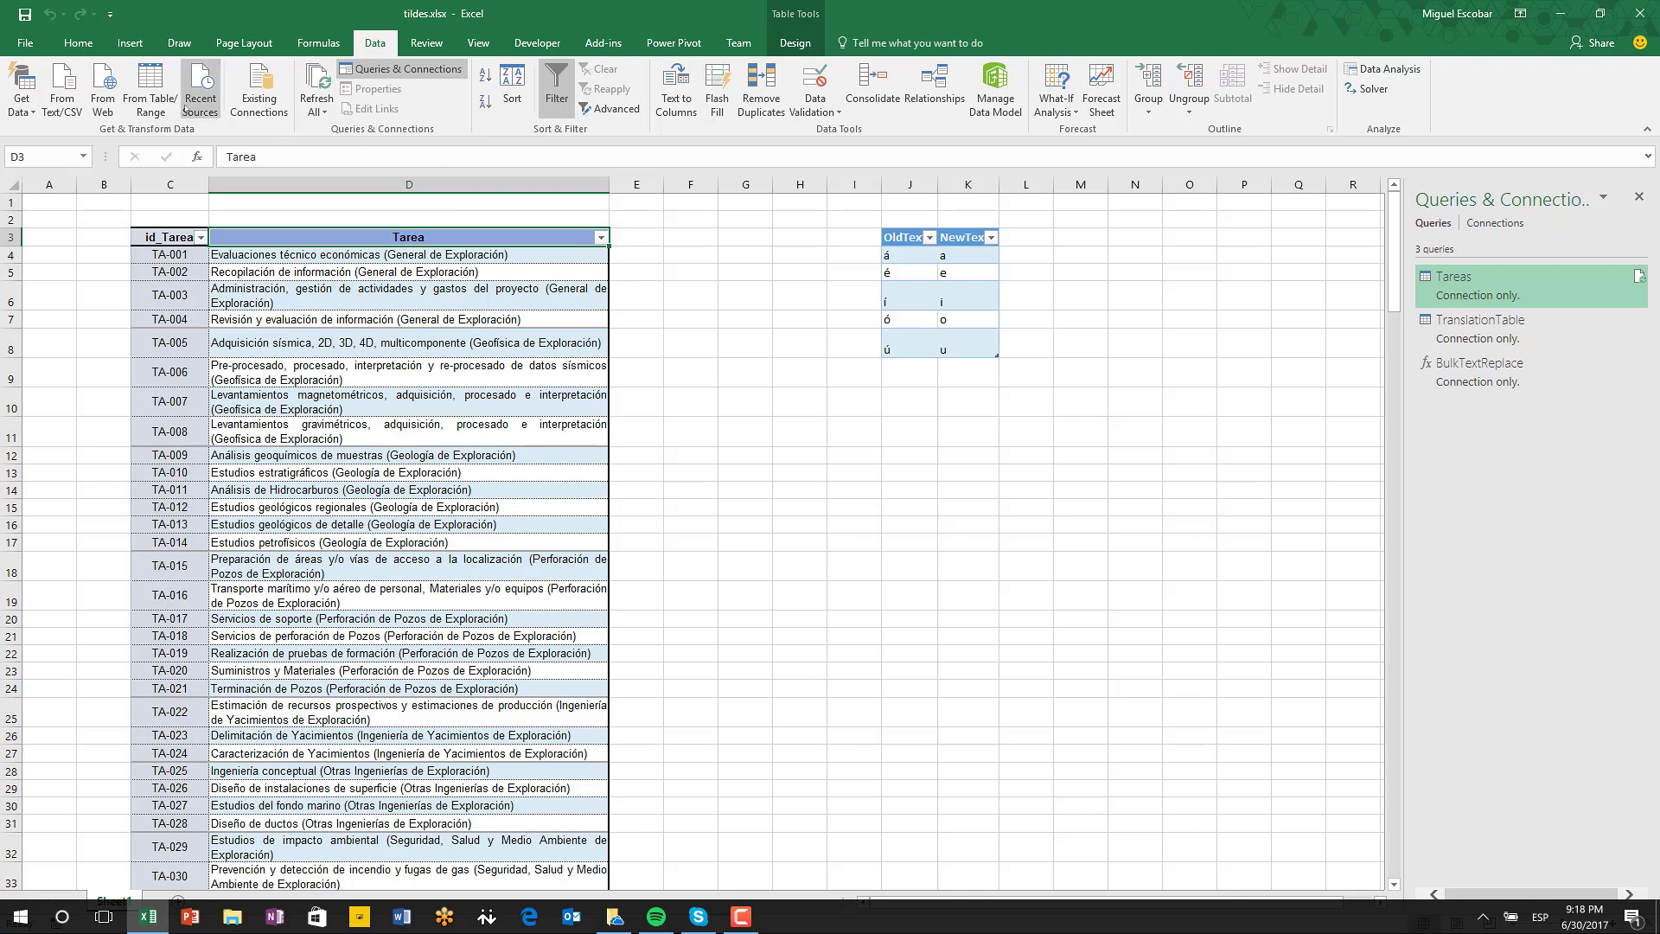
pyautogui.click(150, 89)
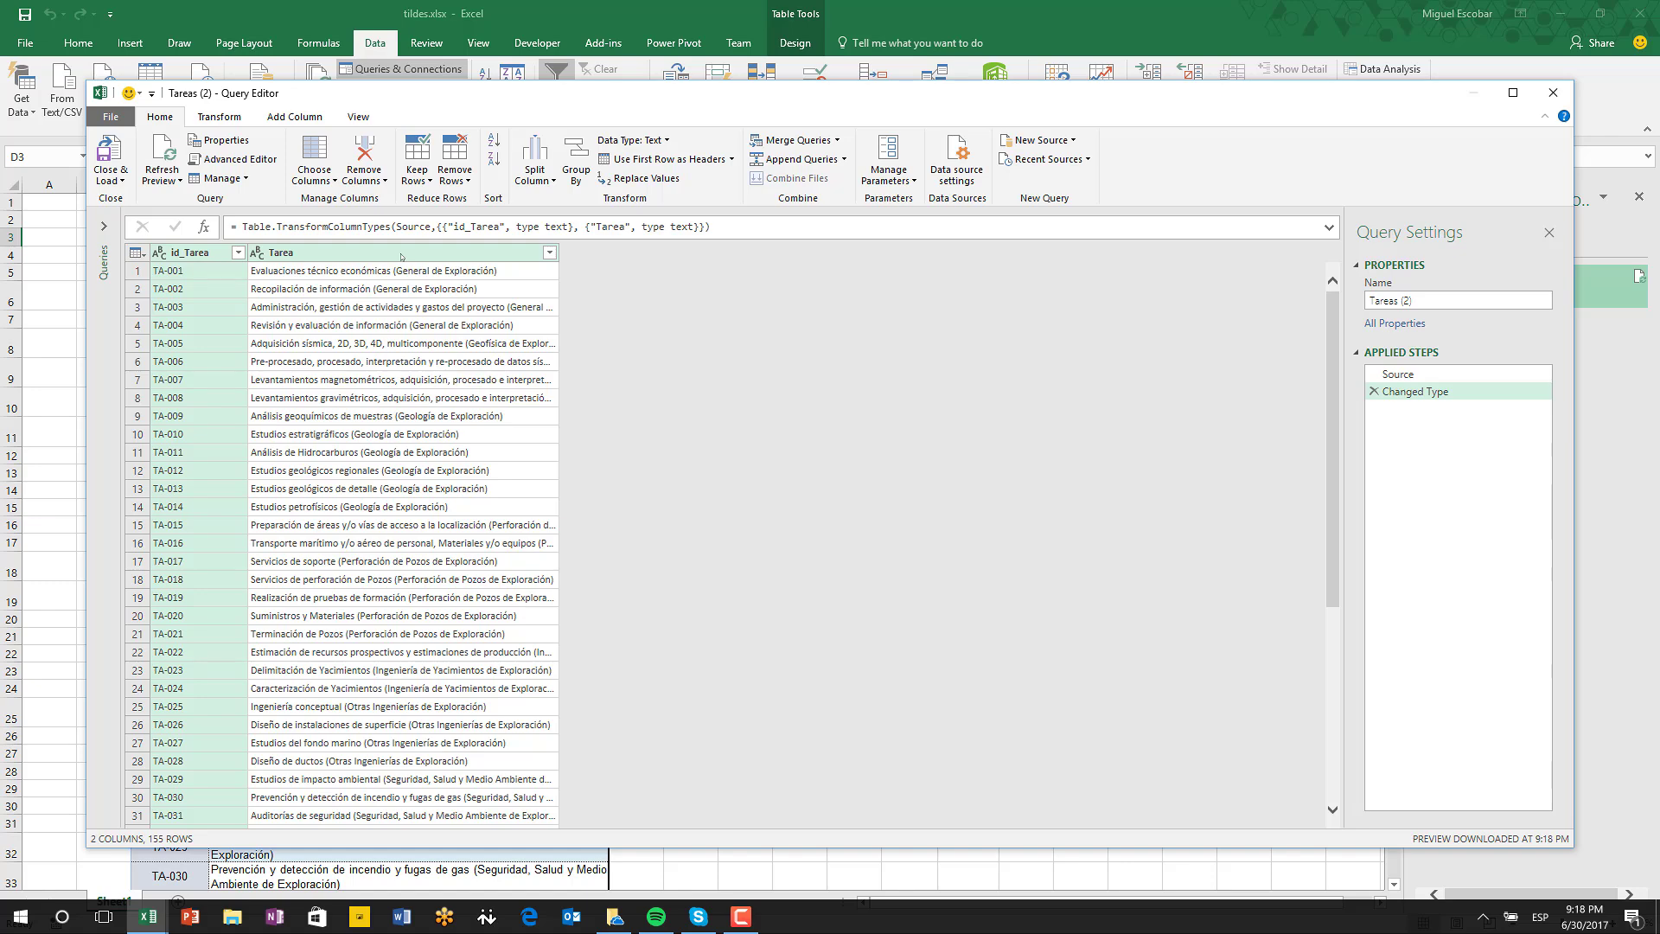
pyautogui.click(400, 254)
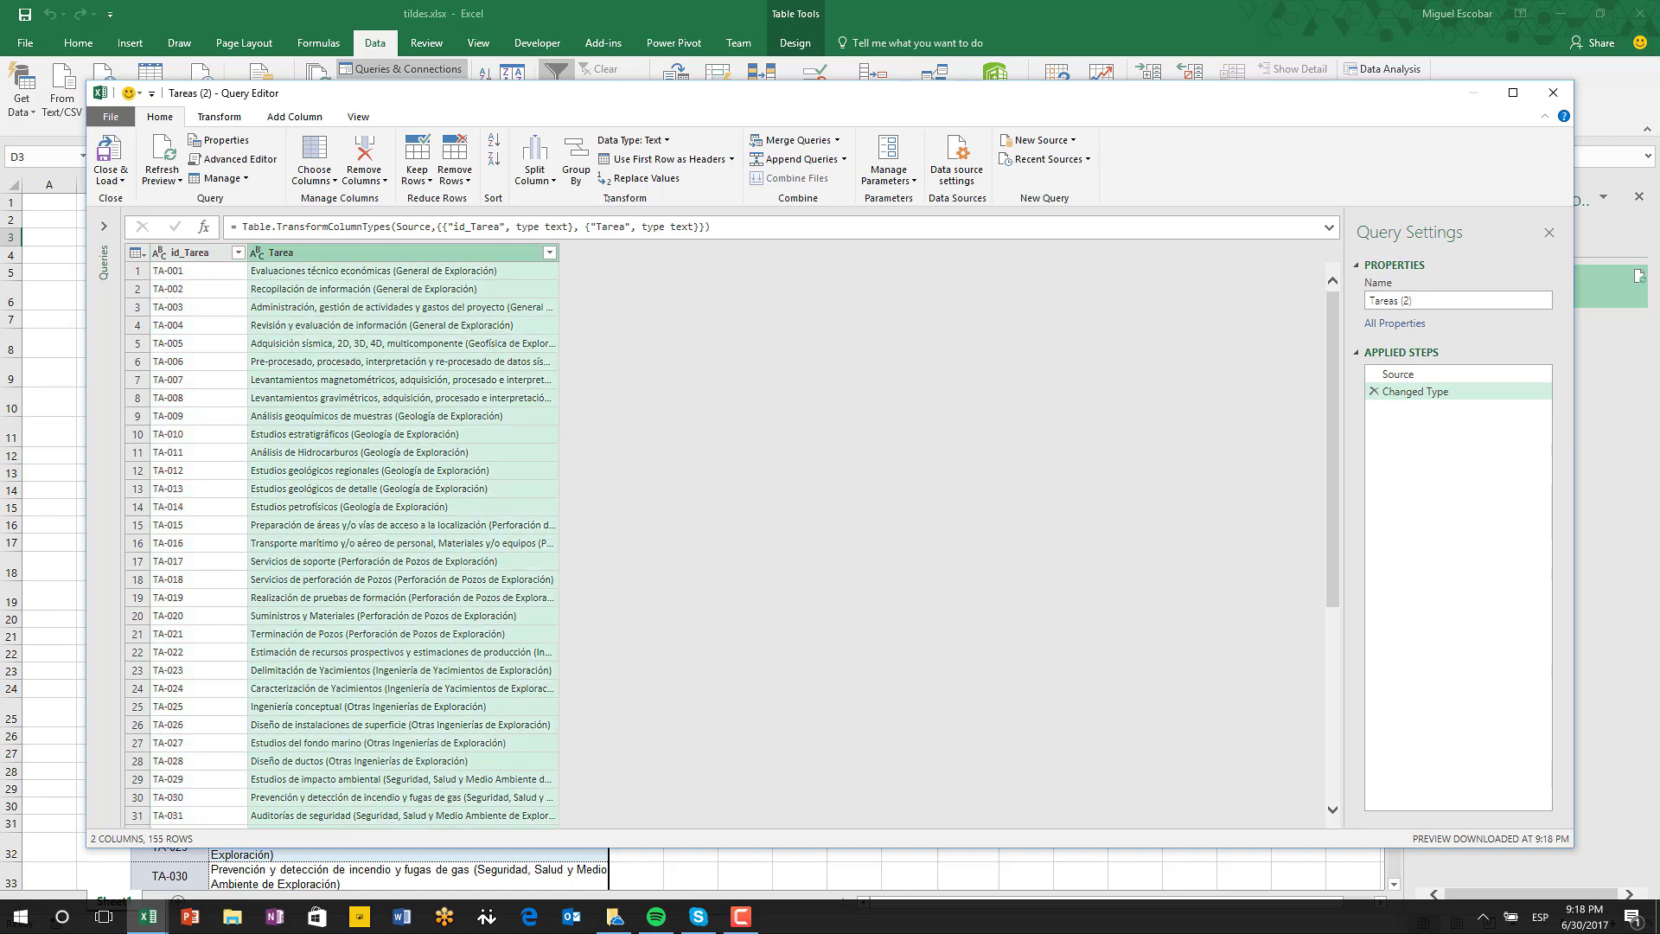
pyautogui.click(640, 178)
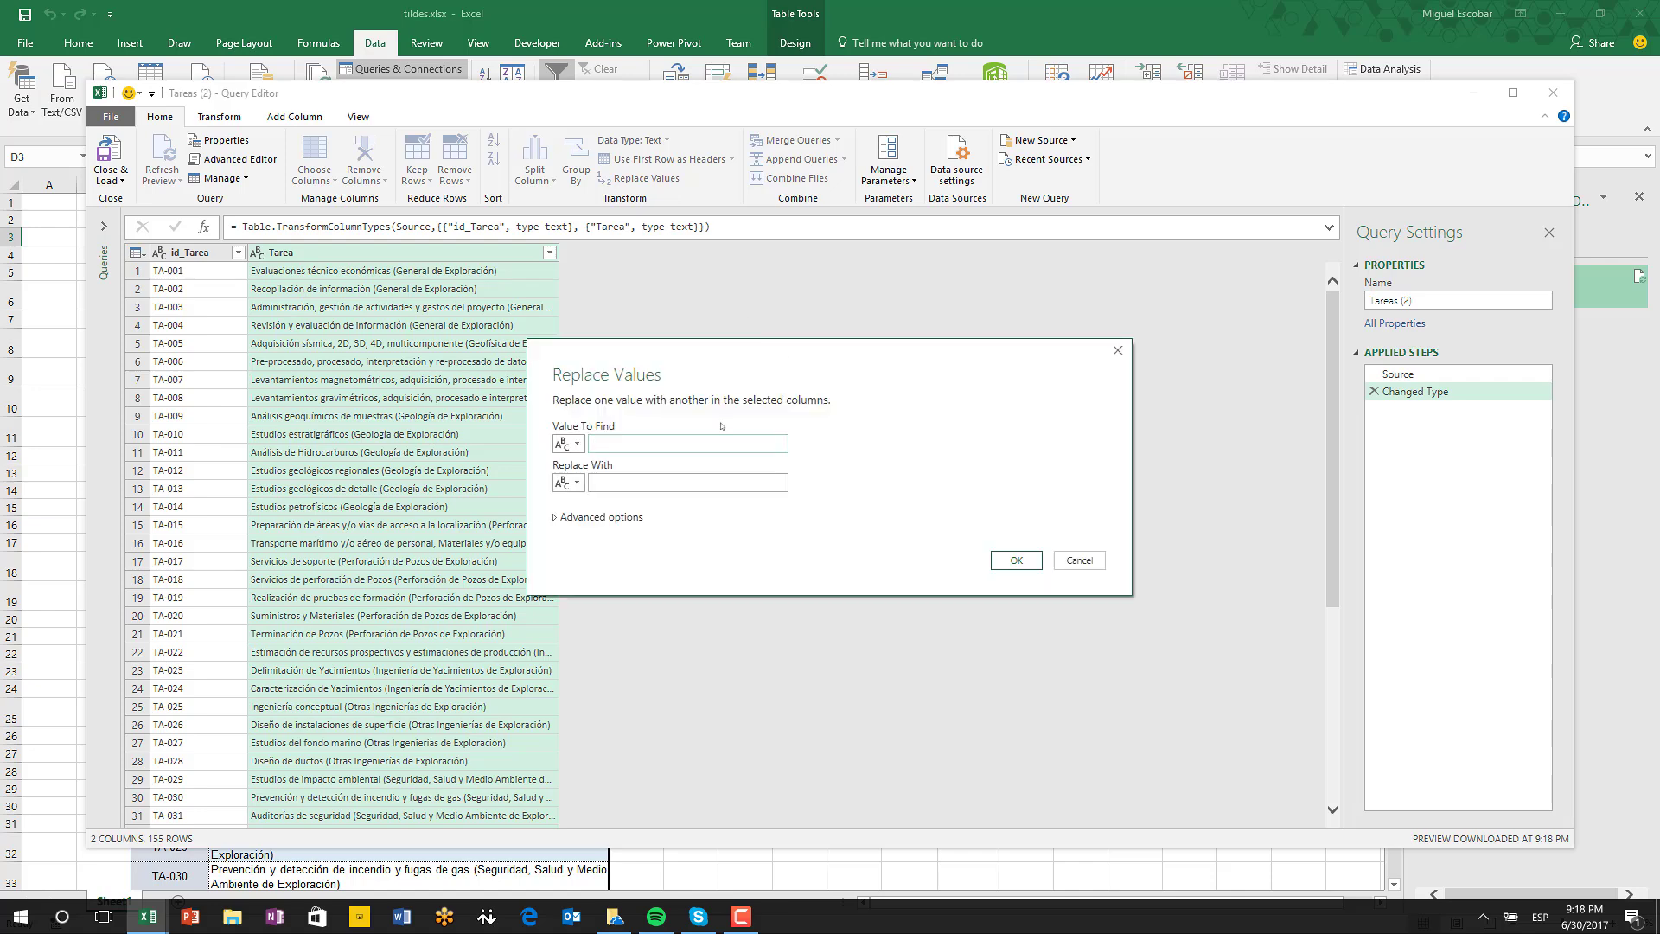
pyautogui.write('á')
pyautogui.press('Tab')
pyautogui.write('a')
pyautogui.press('Return')
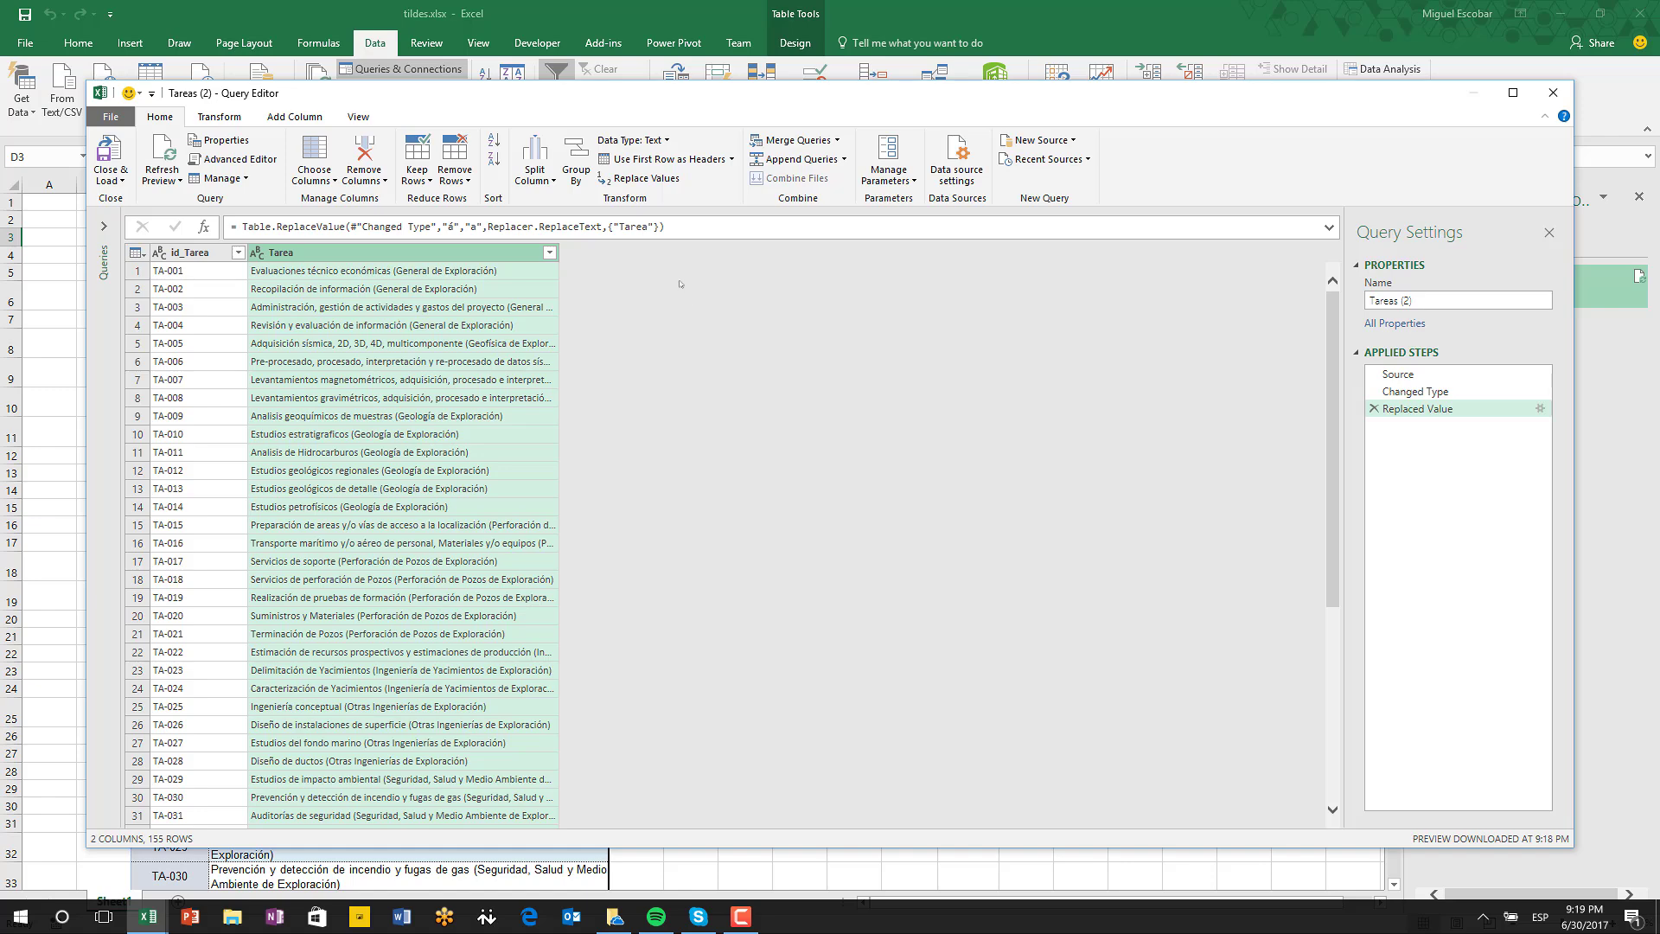
# Step: Replace é with e in the Tarea column of the Tareas (2) query
pyautogui.click(645, 178)
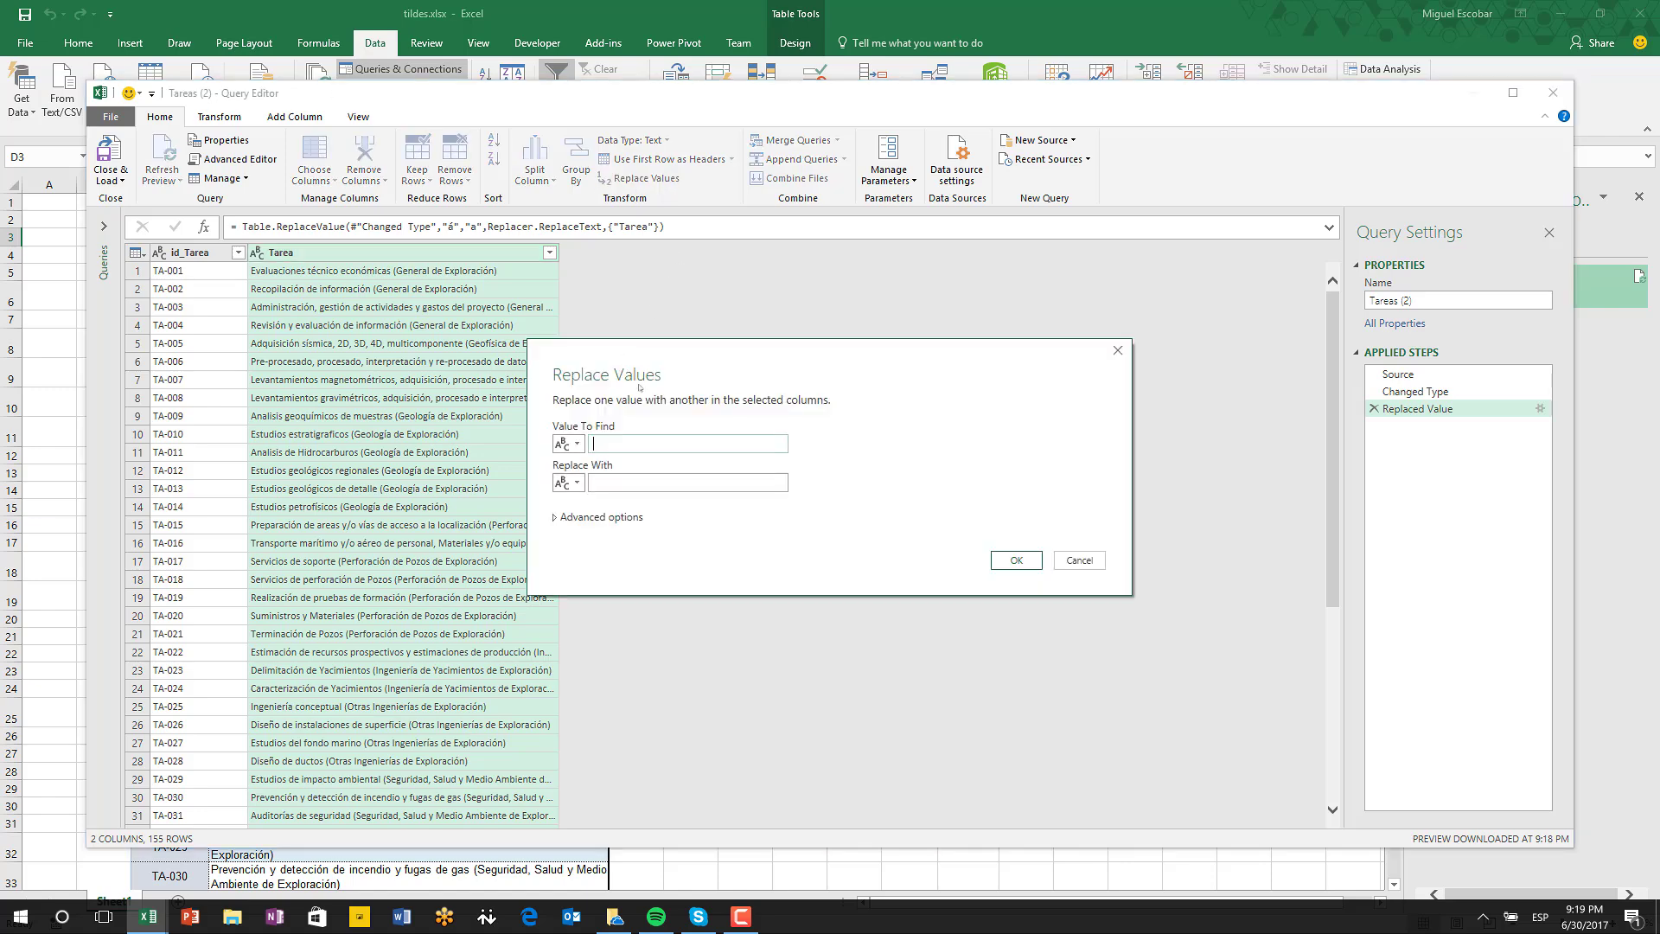
pyautogui.write('é')
pyautogui.press('Tab')
pyautogui.press('Return')
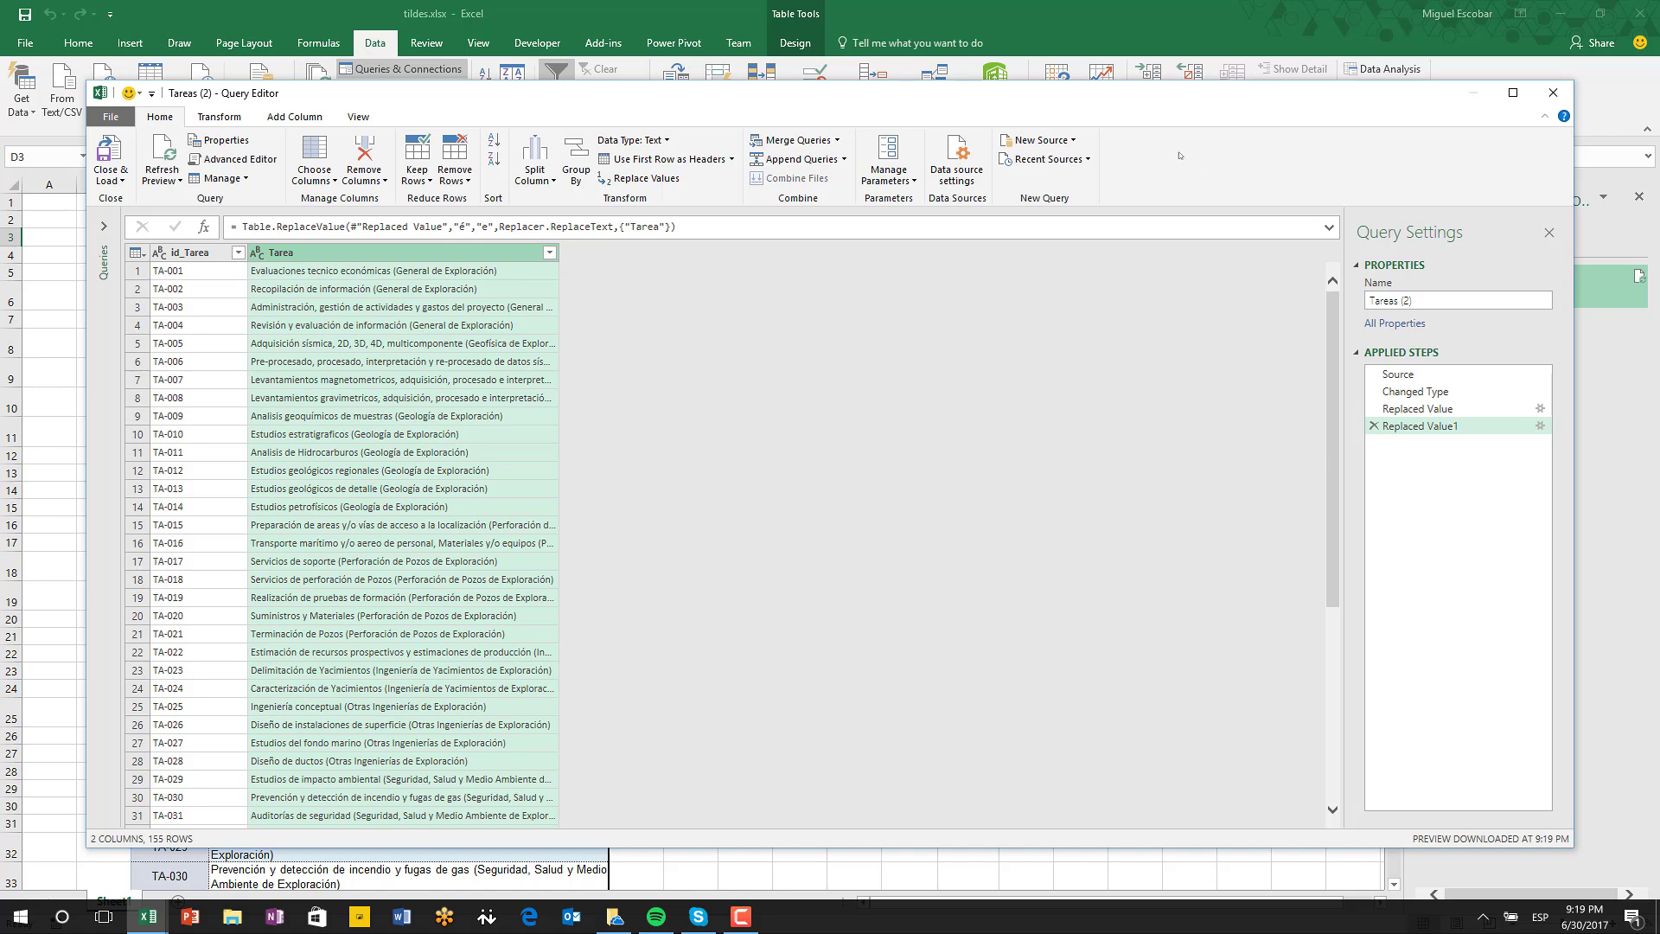
# Step: Show the list of queries and delete the Tareas (2) query
pyautogui.moveTo(1101, 93); pyautogui.dragTo(964, 425)
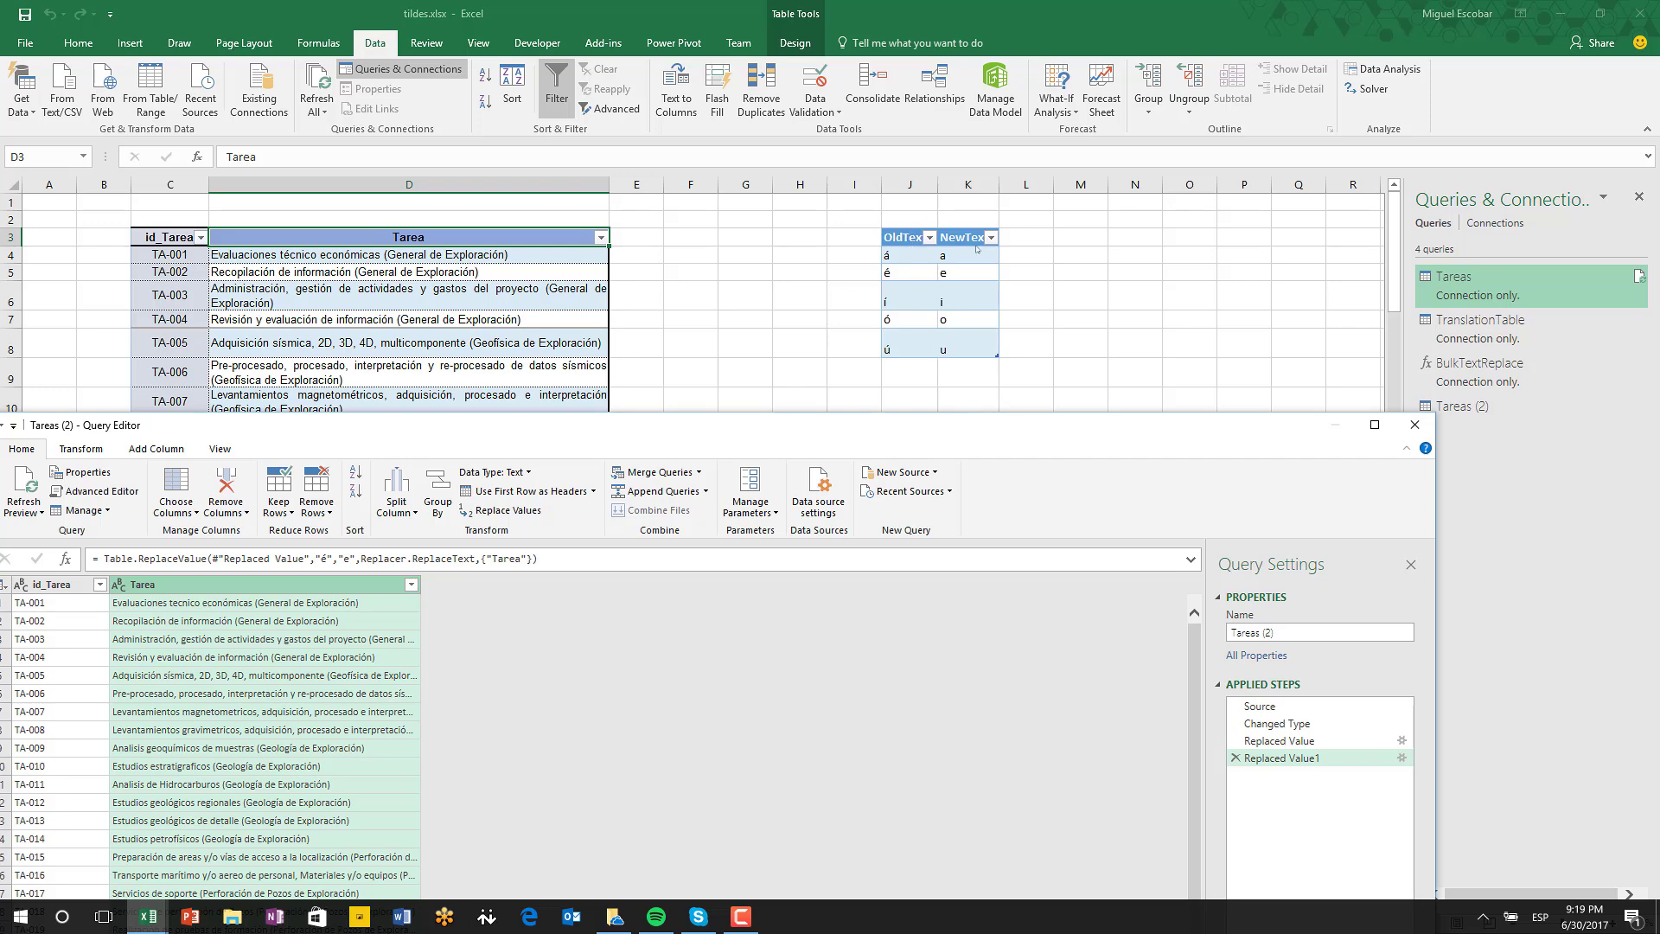
pyautogui.moveTo(932, 430); pyautogui.dragTo(1145, 61)
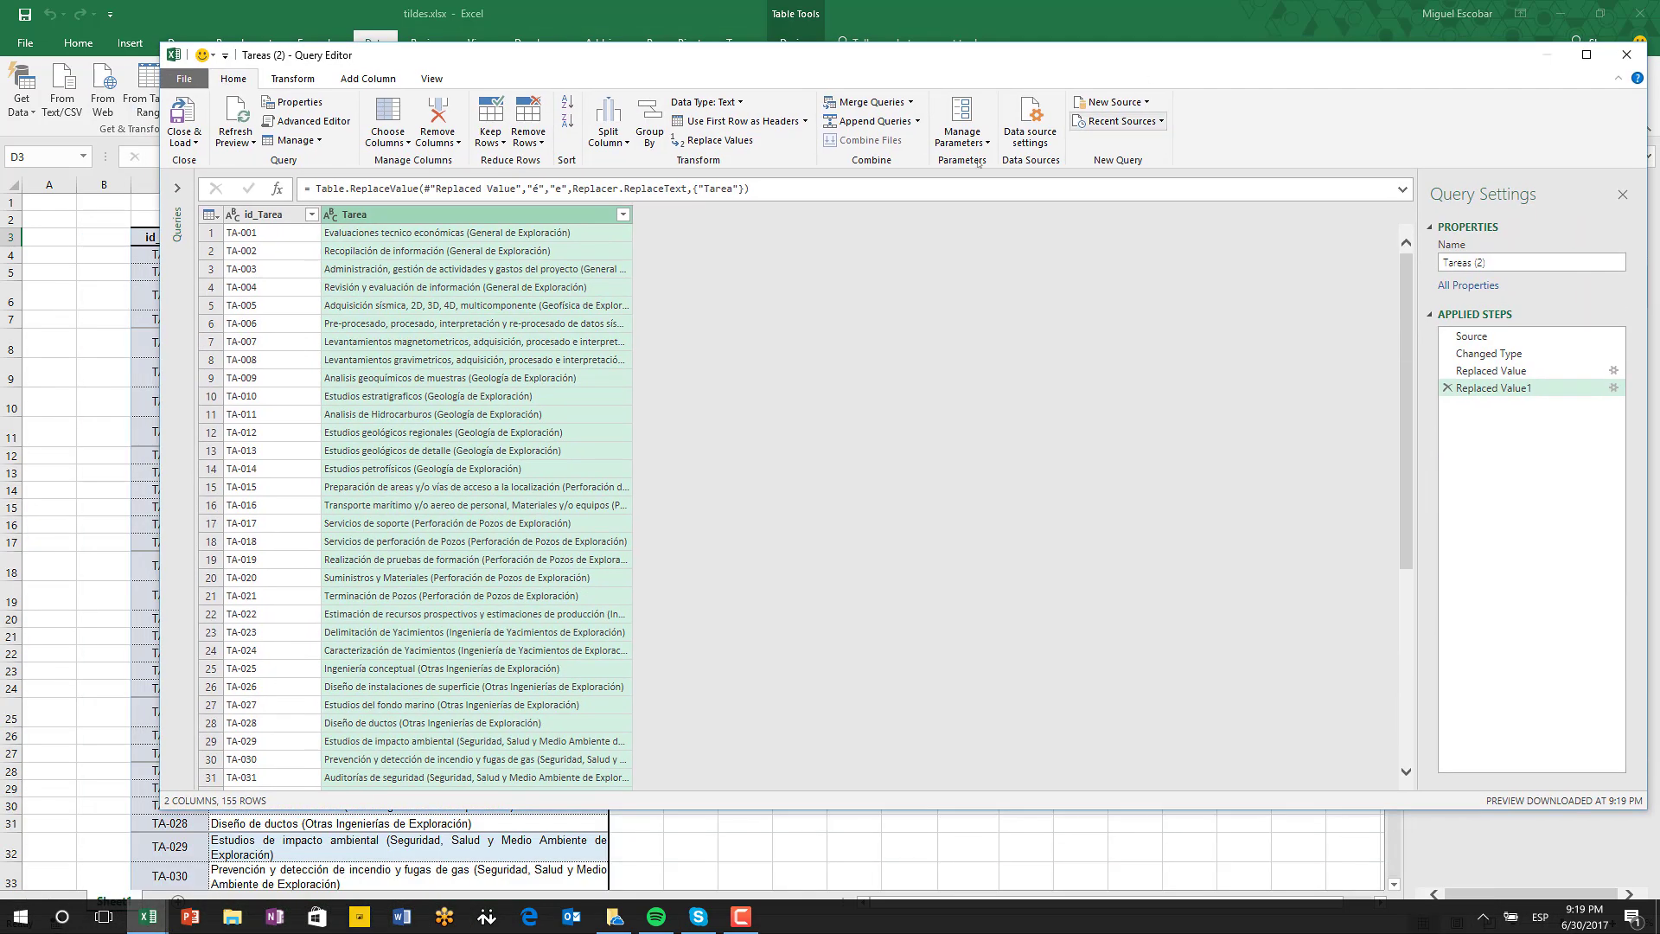
pyautogui.click(177, 188)
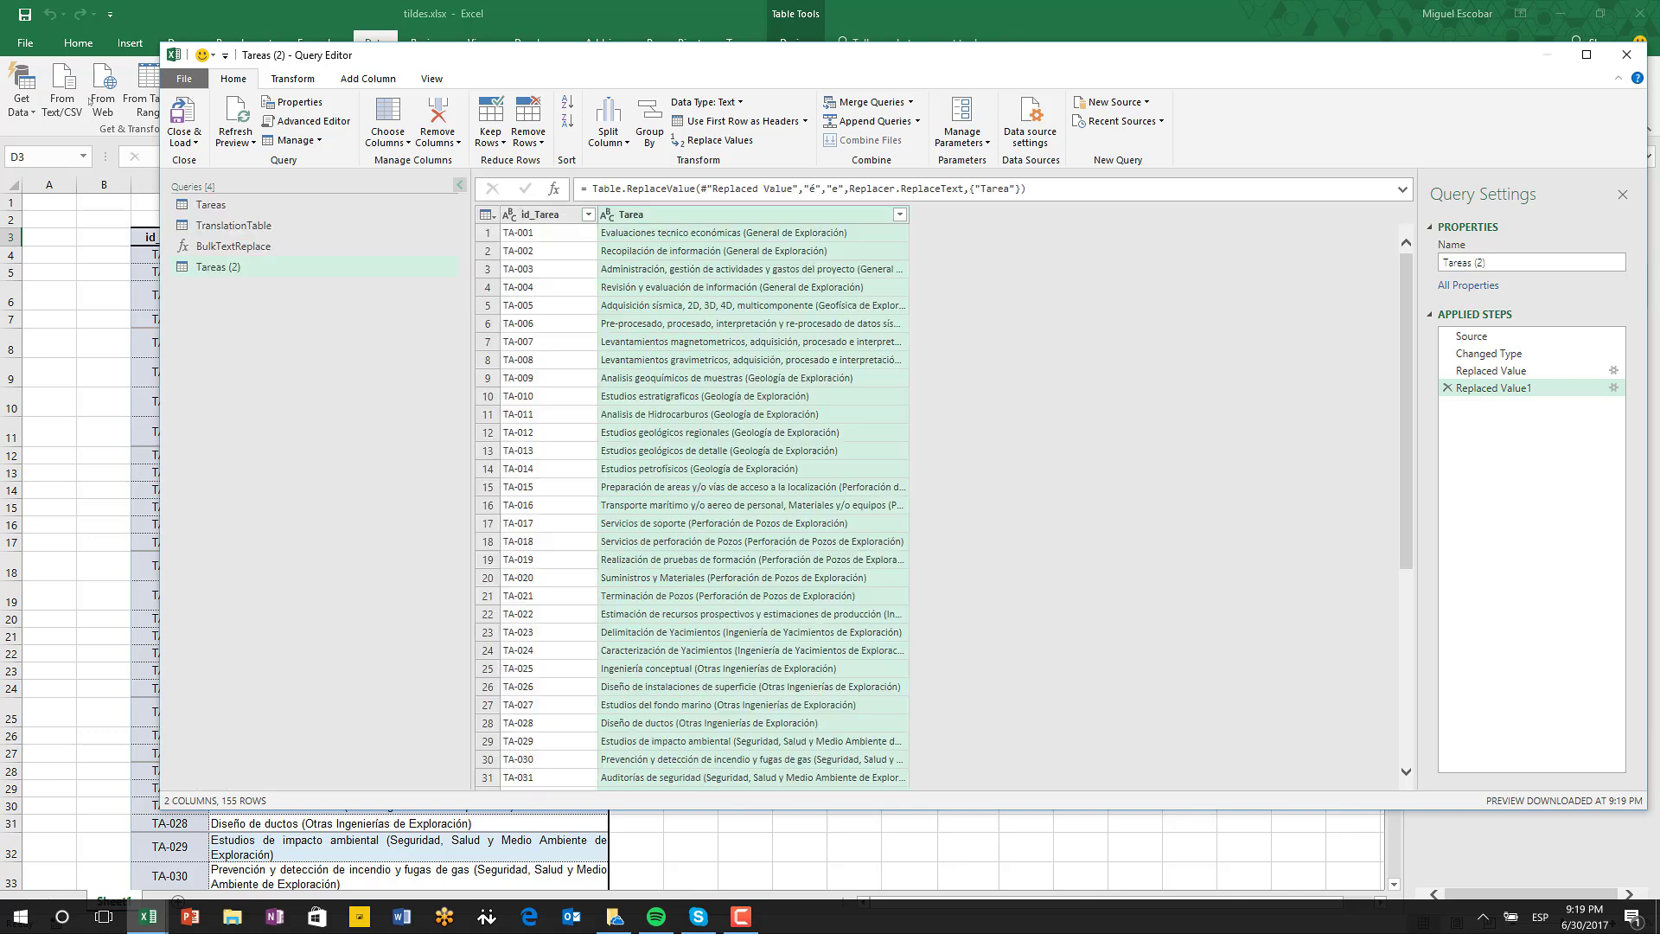
pyautogui.rightClick(234, 267)
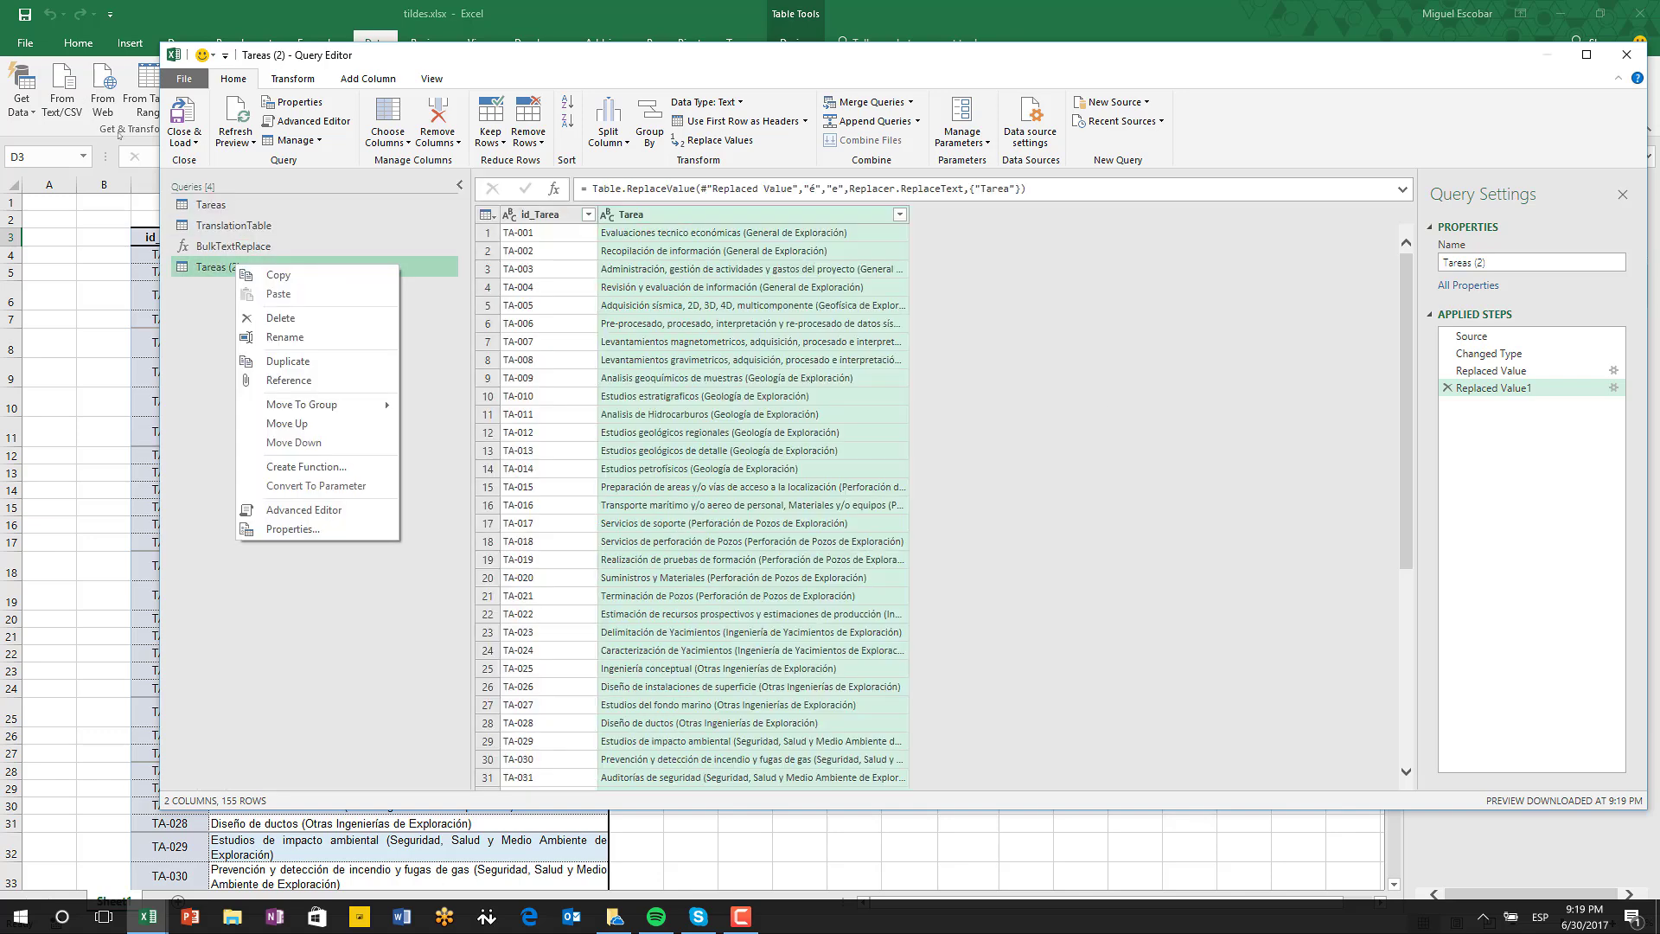
pyautogui.click(337, 316)
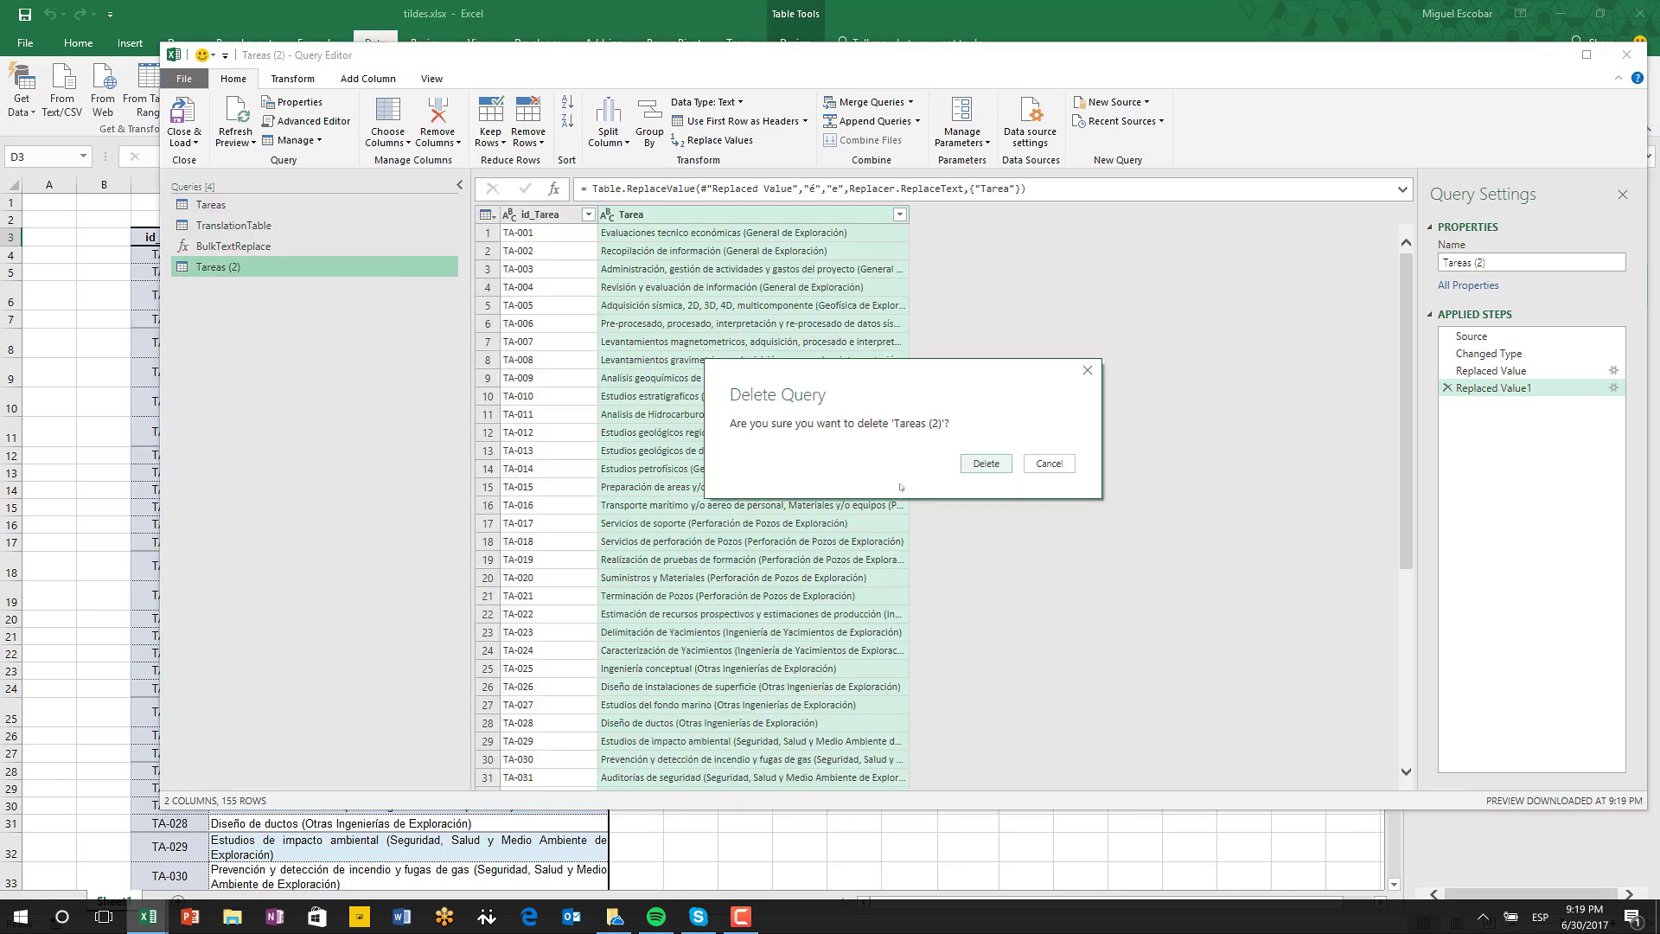
pyautogui.press('Return')
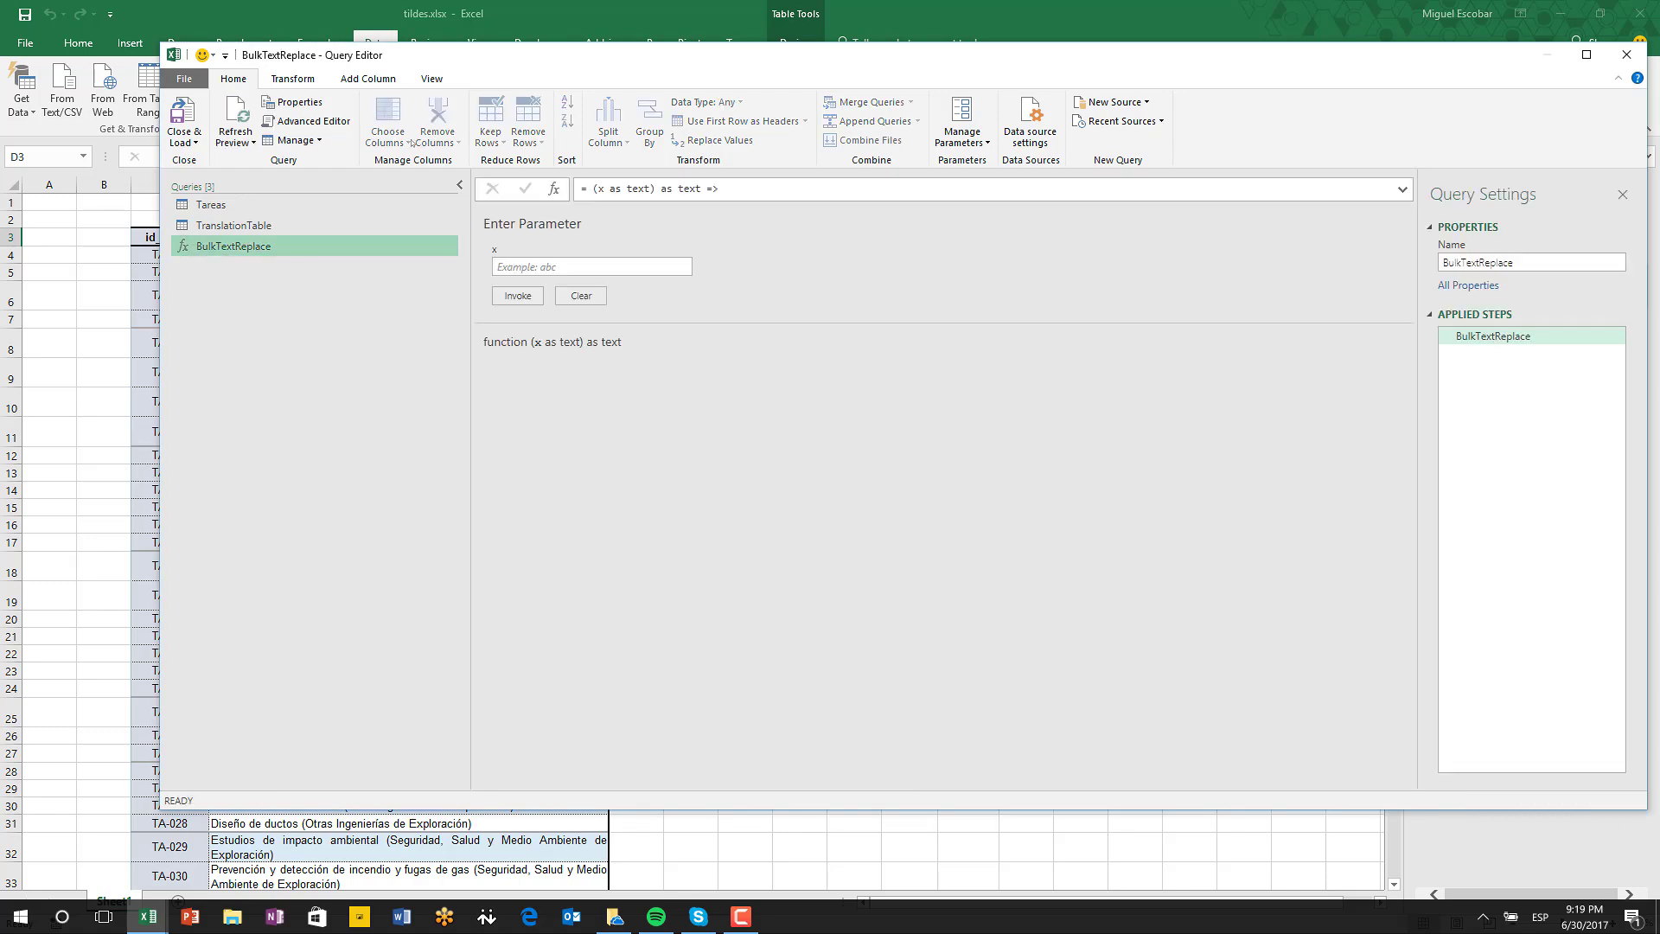
# Step: Open the BulkTextReplace function in the Advanced Editor and examine List.Generate's initial record with Result and Counter
pyautogui.click(432, 79)
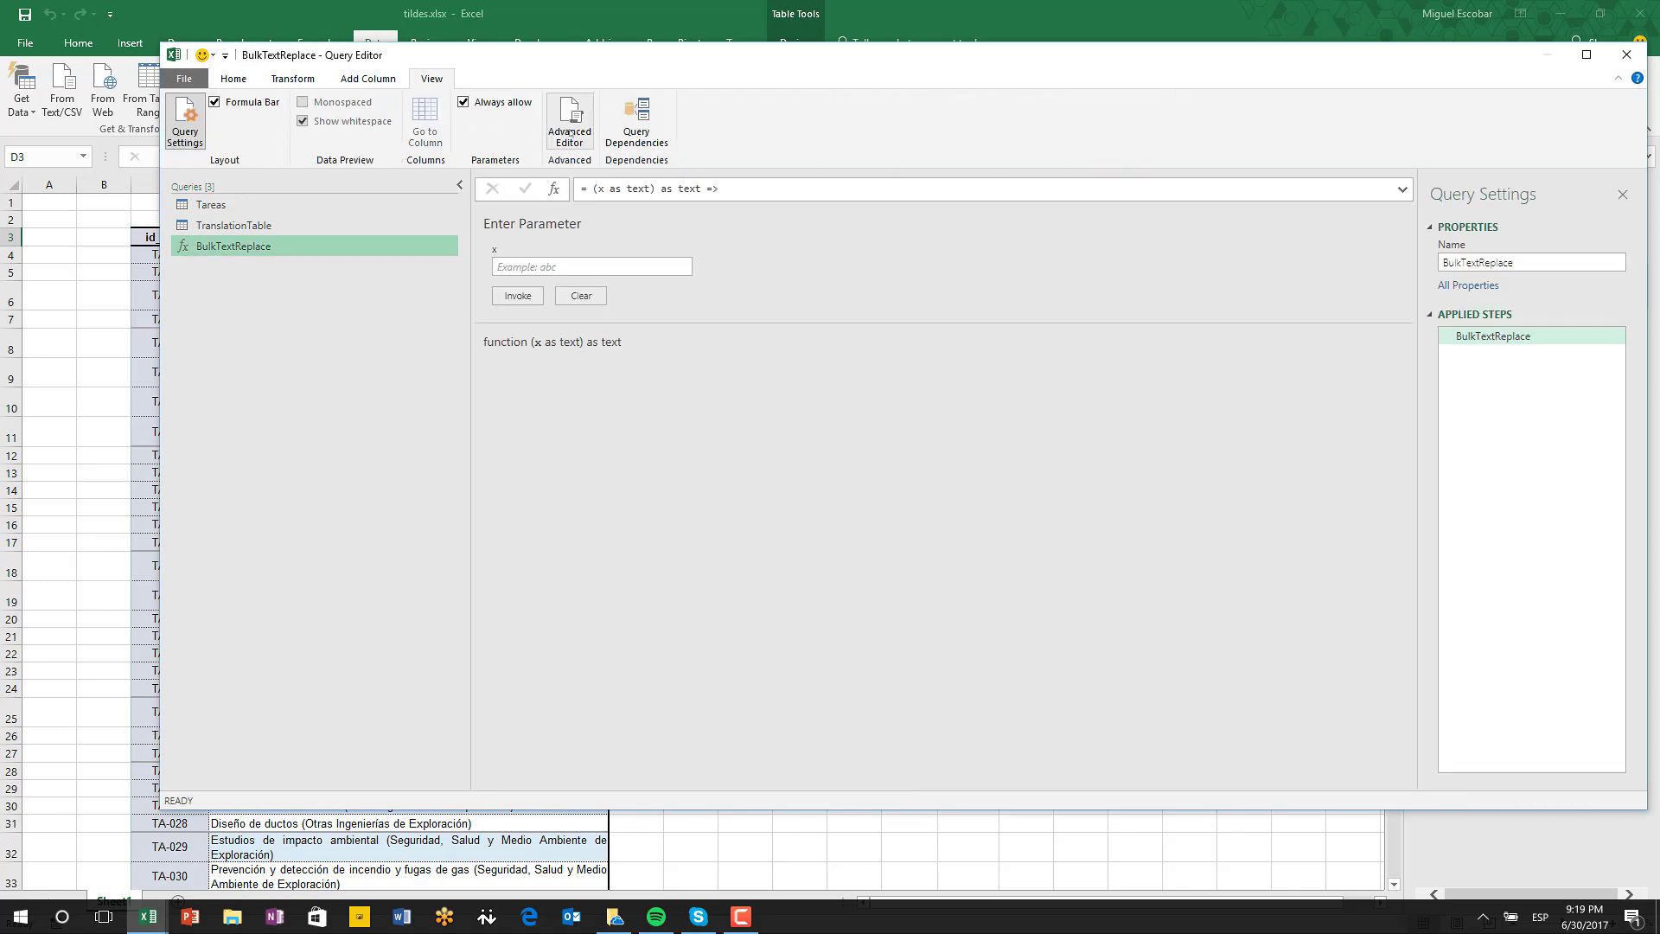
pyautogui.click(569, 121)
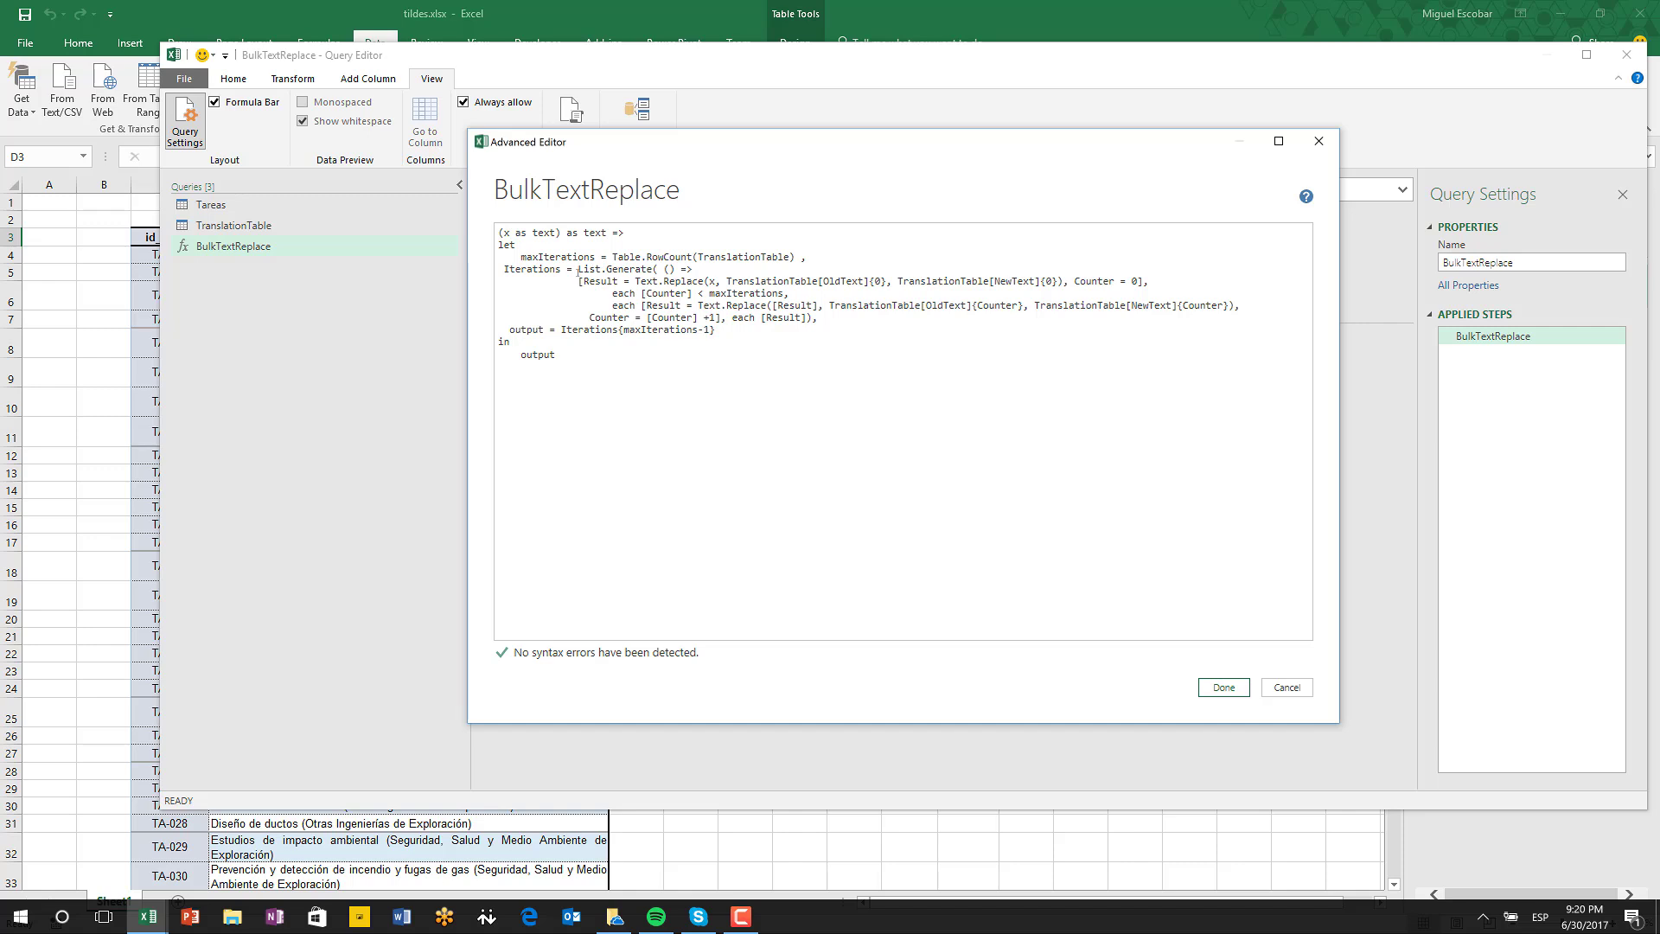
pyautogui.moveTo(578, 269); pyautogui.dragTo(691, 275)
pyautogui.press('Right')
pyautogui.moveTo(578, 283); pyautogui.dragTo(1148, 283)
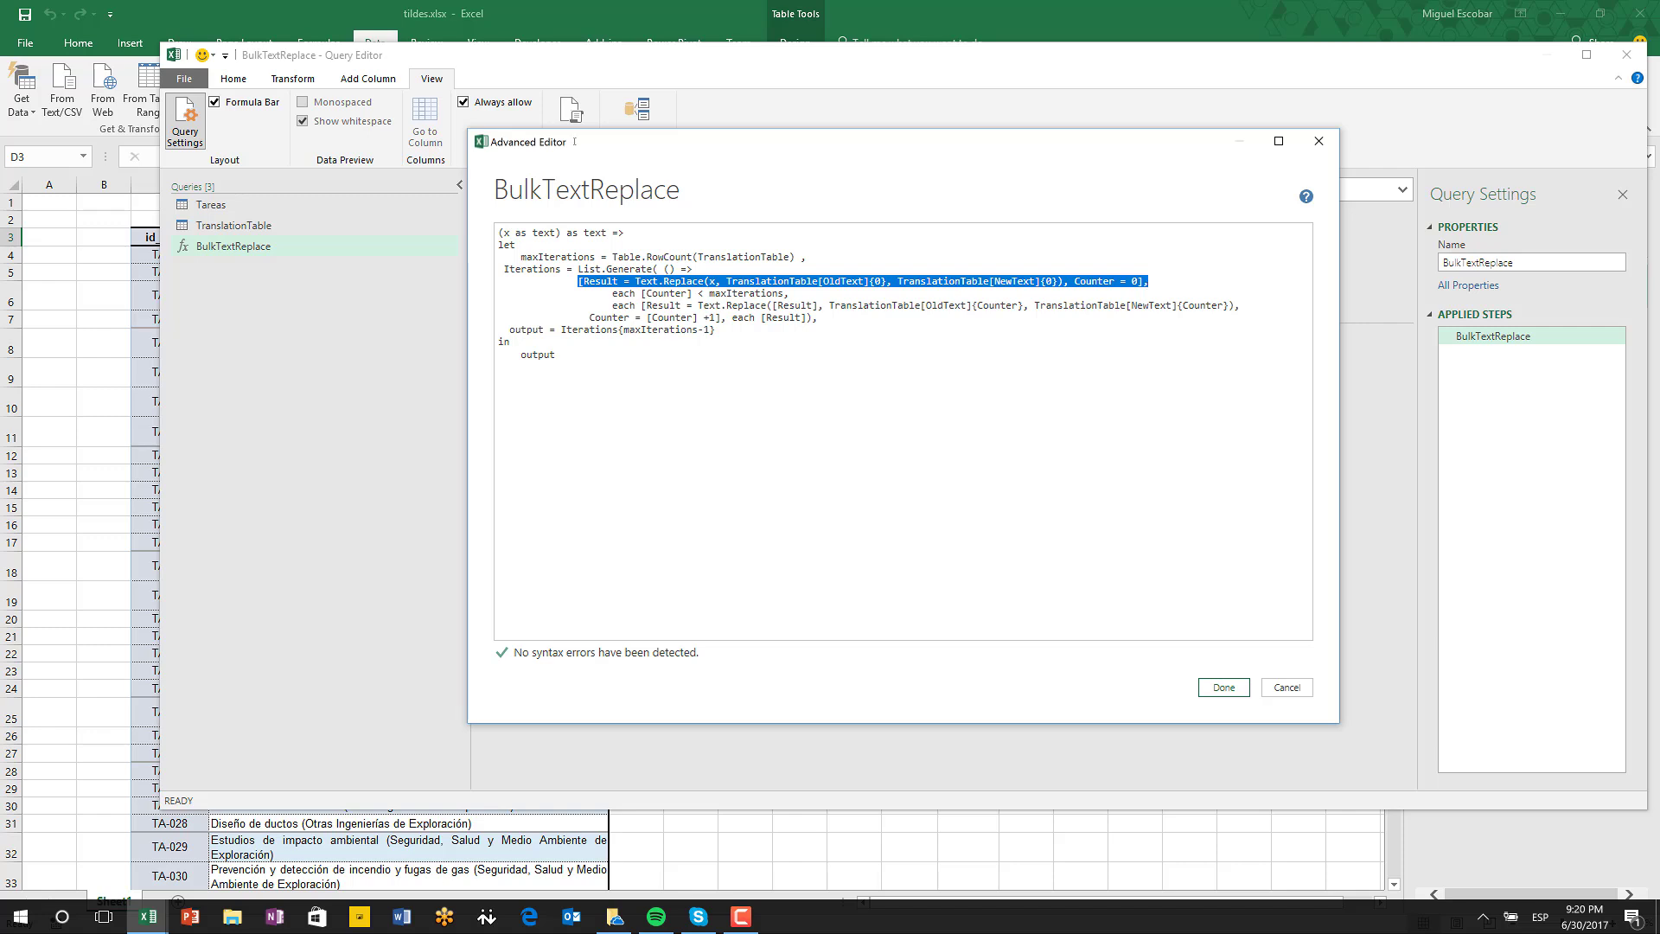
pyautogui.click(584, 282)
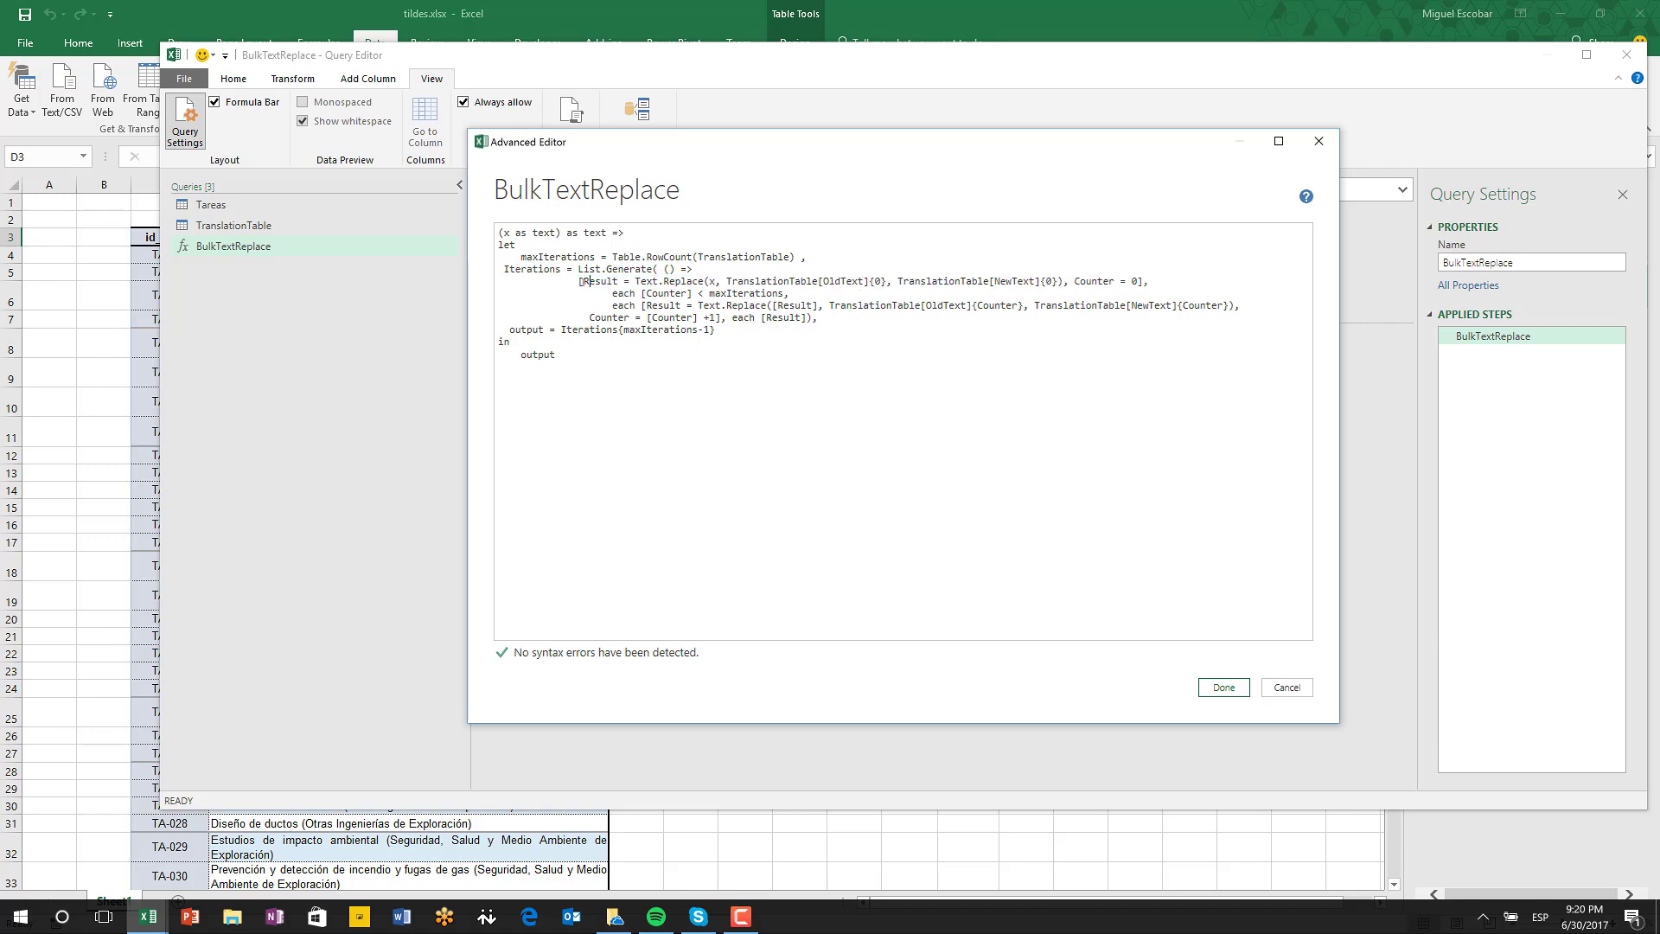
pyautogui.moveTo(577, 282); pyautogui.dragTo(1138, 275)
pyautogui.hotkey('shift', 'Home')
pyautogui.hotkey('shift', 'End')
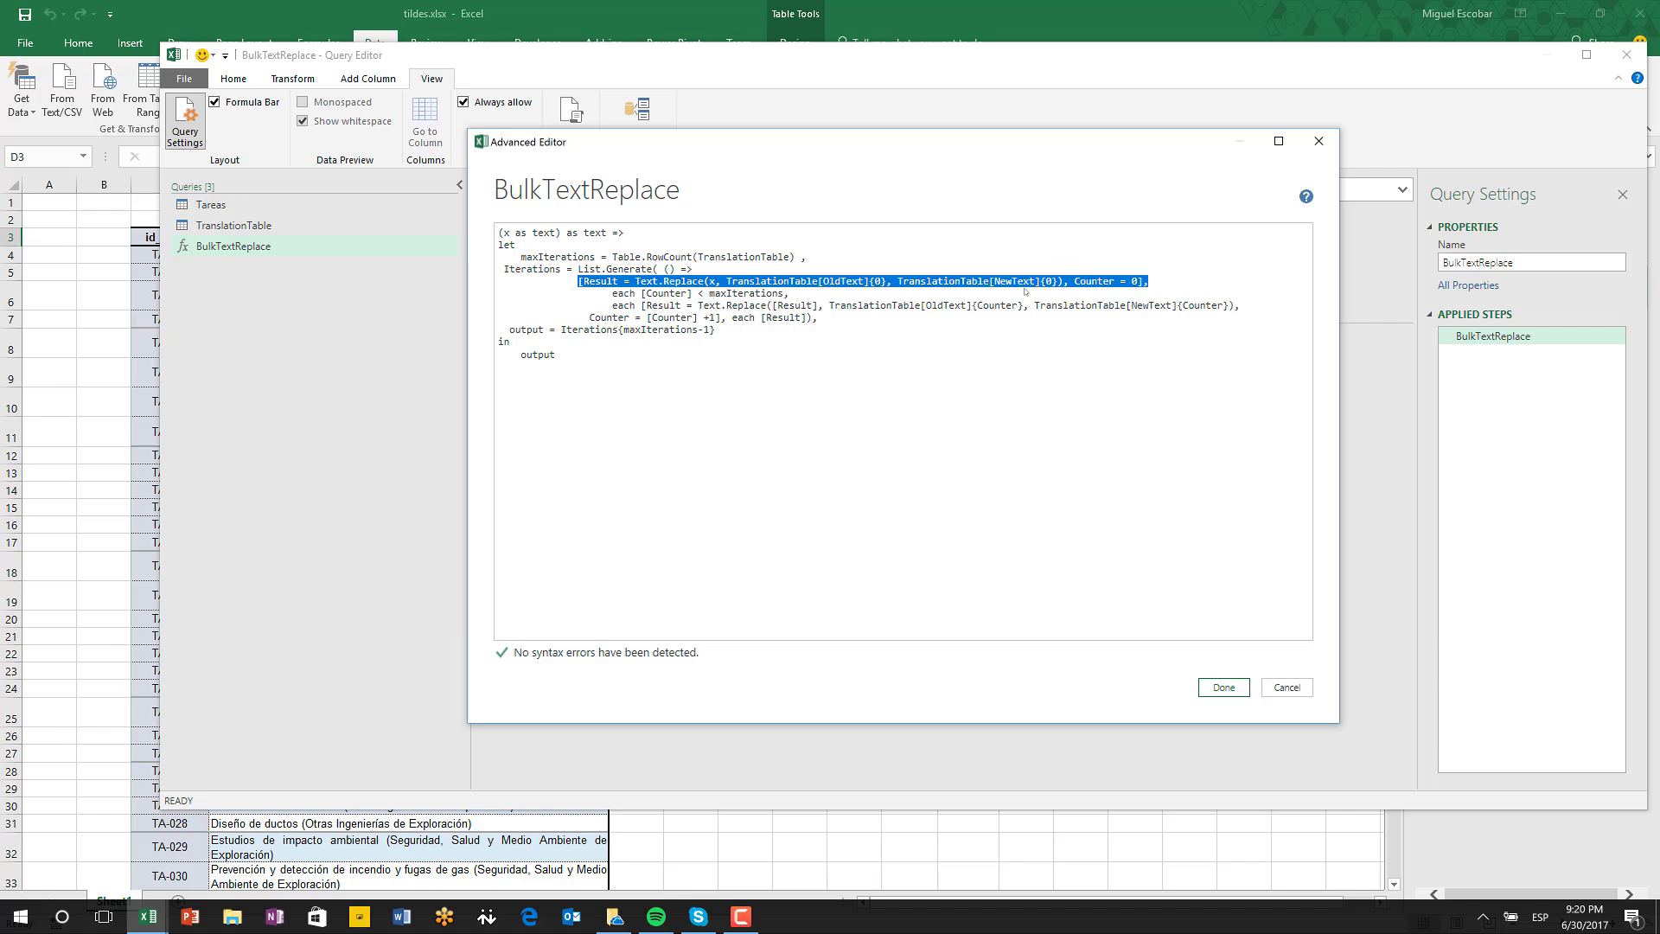
# Step: Examine the each [Counter] < maxIterations condition together with the initial Counter and the maxIterations definition
pyautogui.moveTo(606, 294); pyautogui.dragTo(783, 294)
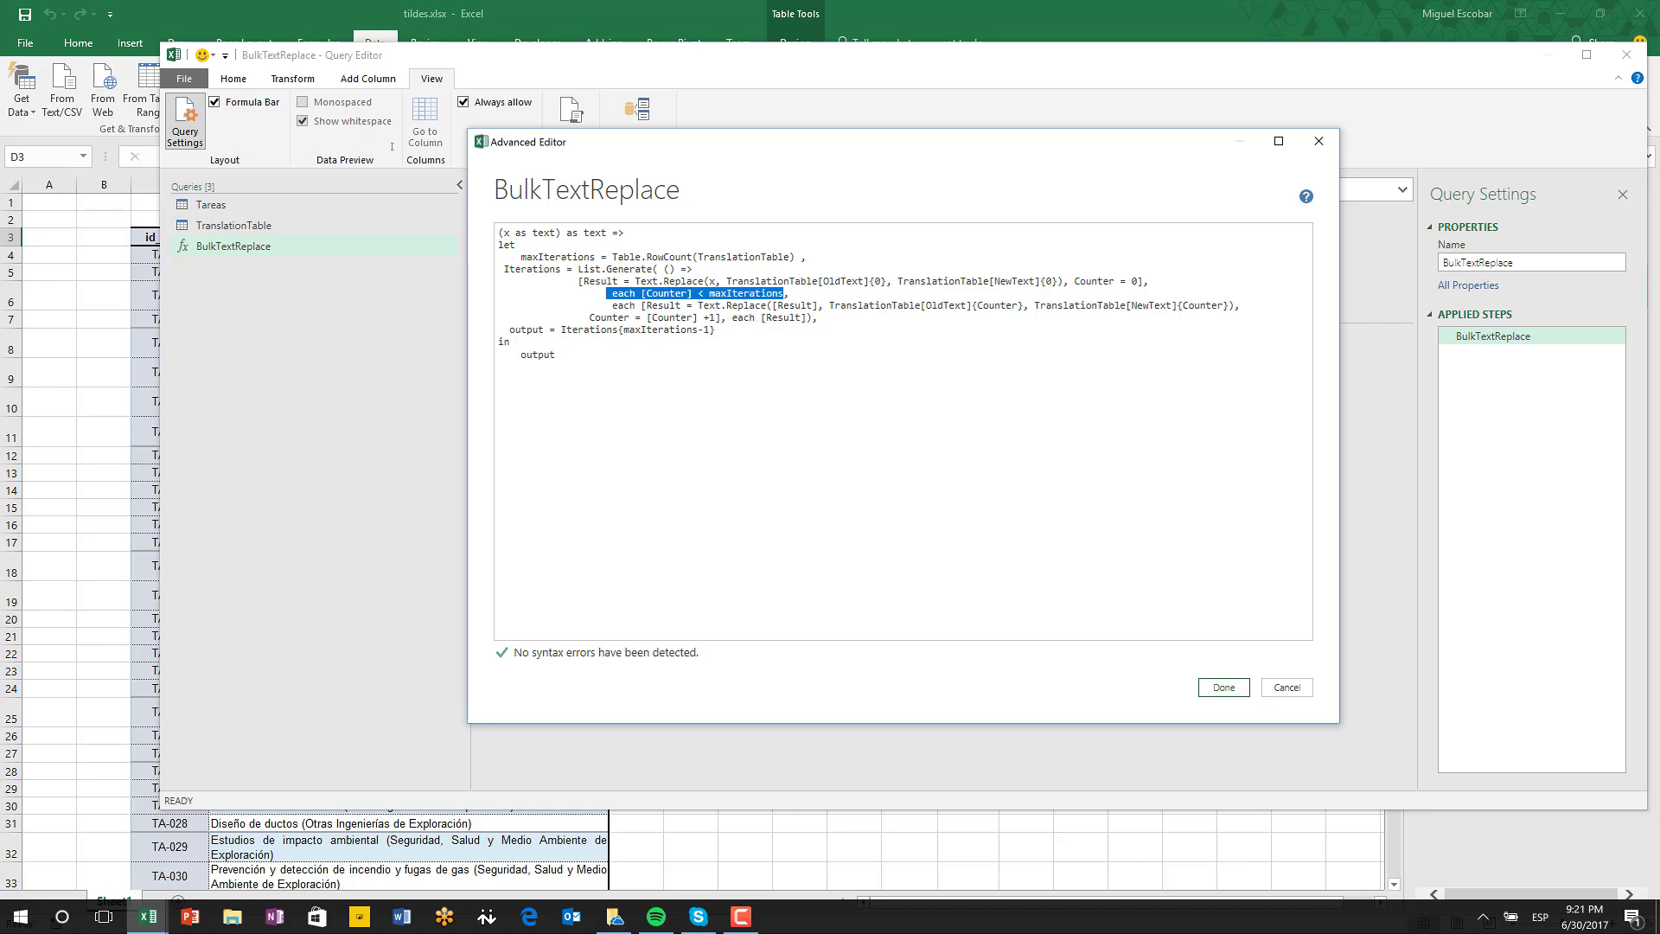
pyautogui.click(640, 293)
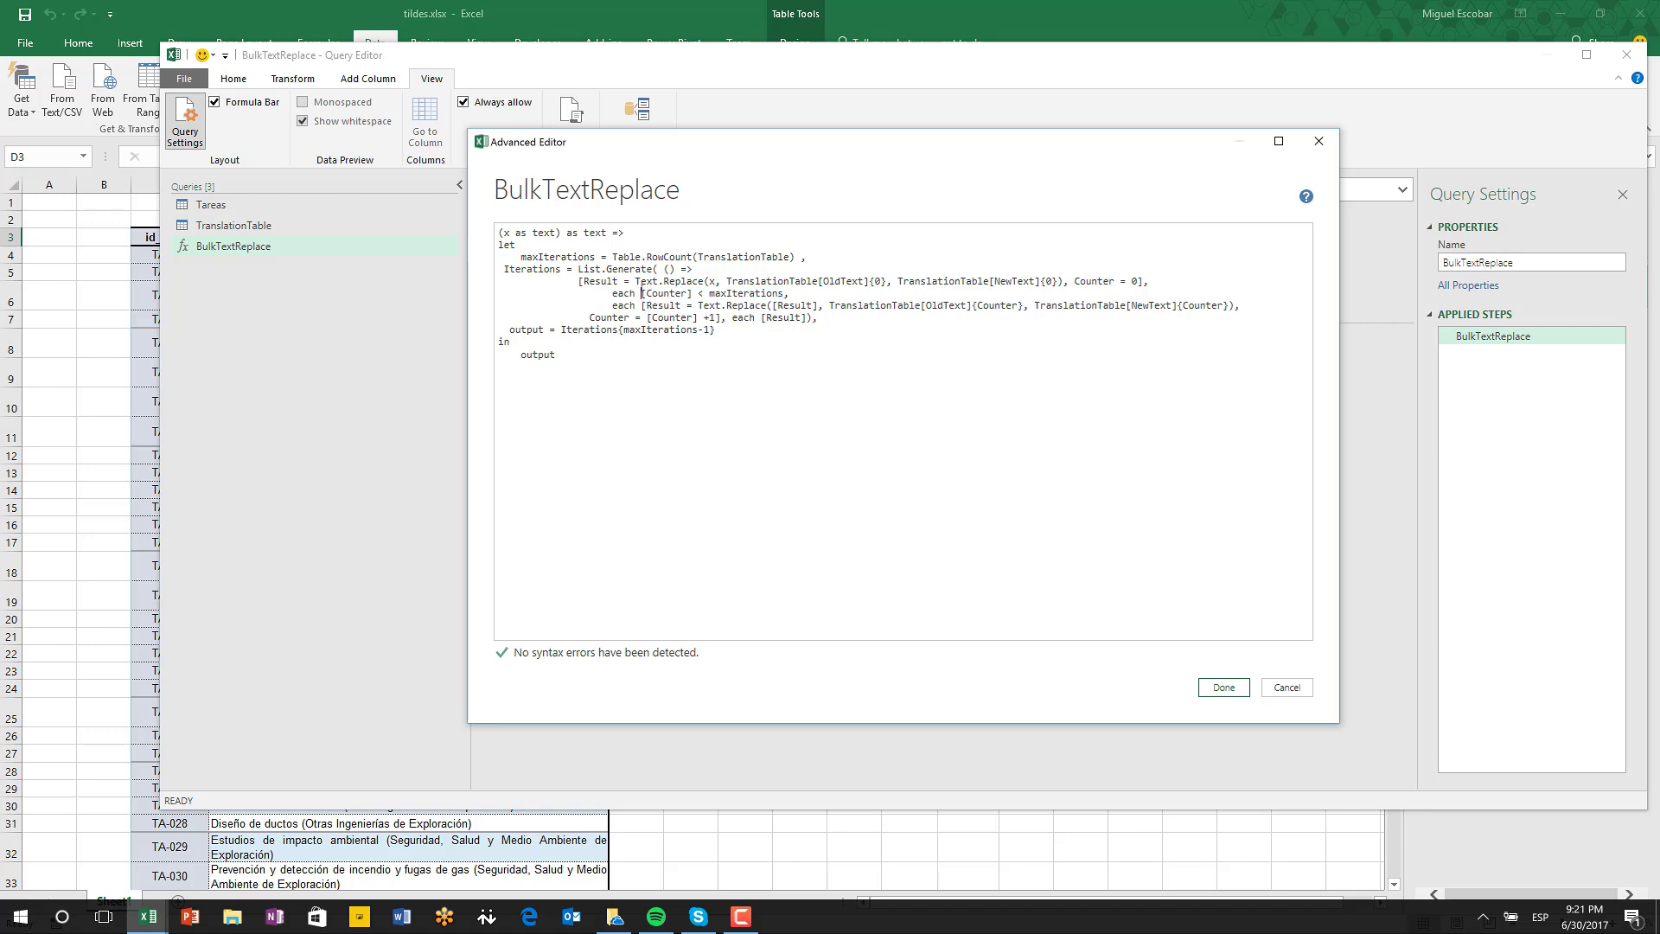
pyautogui.moveTo(641, 294); pyautogui.dragTo(692, 293)
pyautogui.click(675, 297)
pyautogui.keyDown('shift'); pyautogui.click(687, 294); pyautogui.keyUp('shift')
pyautogui.moveTo(1069, 281); pyautogui.dragTo(1138, 281)
pyautogui.click(706, 294)
pyautogui.hotkey('ctrl', 'shift', 'Right')
pyautogui.click(604, 253)
pyautogui.hotkey('ctrl', 'shift', 'Left')
pyautogui.click(614, 258)
pyautogui.hotkey('ctrl', 'shift', 'Right')
pyautogui.hotkey('ctrl', 'shift', 'Right')
pyautogui.hotkey('shift', 'Down')
pyautogui.press('Left')
pyautogui.moveTo(690, 293); pyautogui.dragTo(641, 293)
pyautogui.click(681, 281)
pyautogui.moveTo(635, 293); pyautogui.dragTo(689, 293)
pyautogui.click(634, 293)
pyautogui.doubleClick(626, 294)
pyautogui.click(641, 293)
pyautogui.click(689, 293)
# Step: Examine the next-iteration expression that applies Text.Replace to [Result] with the TranslationTable's OldText and NewText at Counter
pyautogui.moveTo(614, 305); pyautogui.dragTo(818, 317)
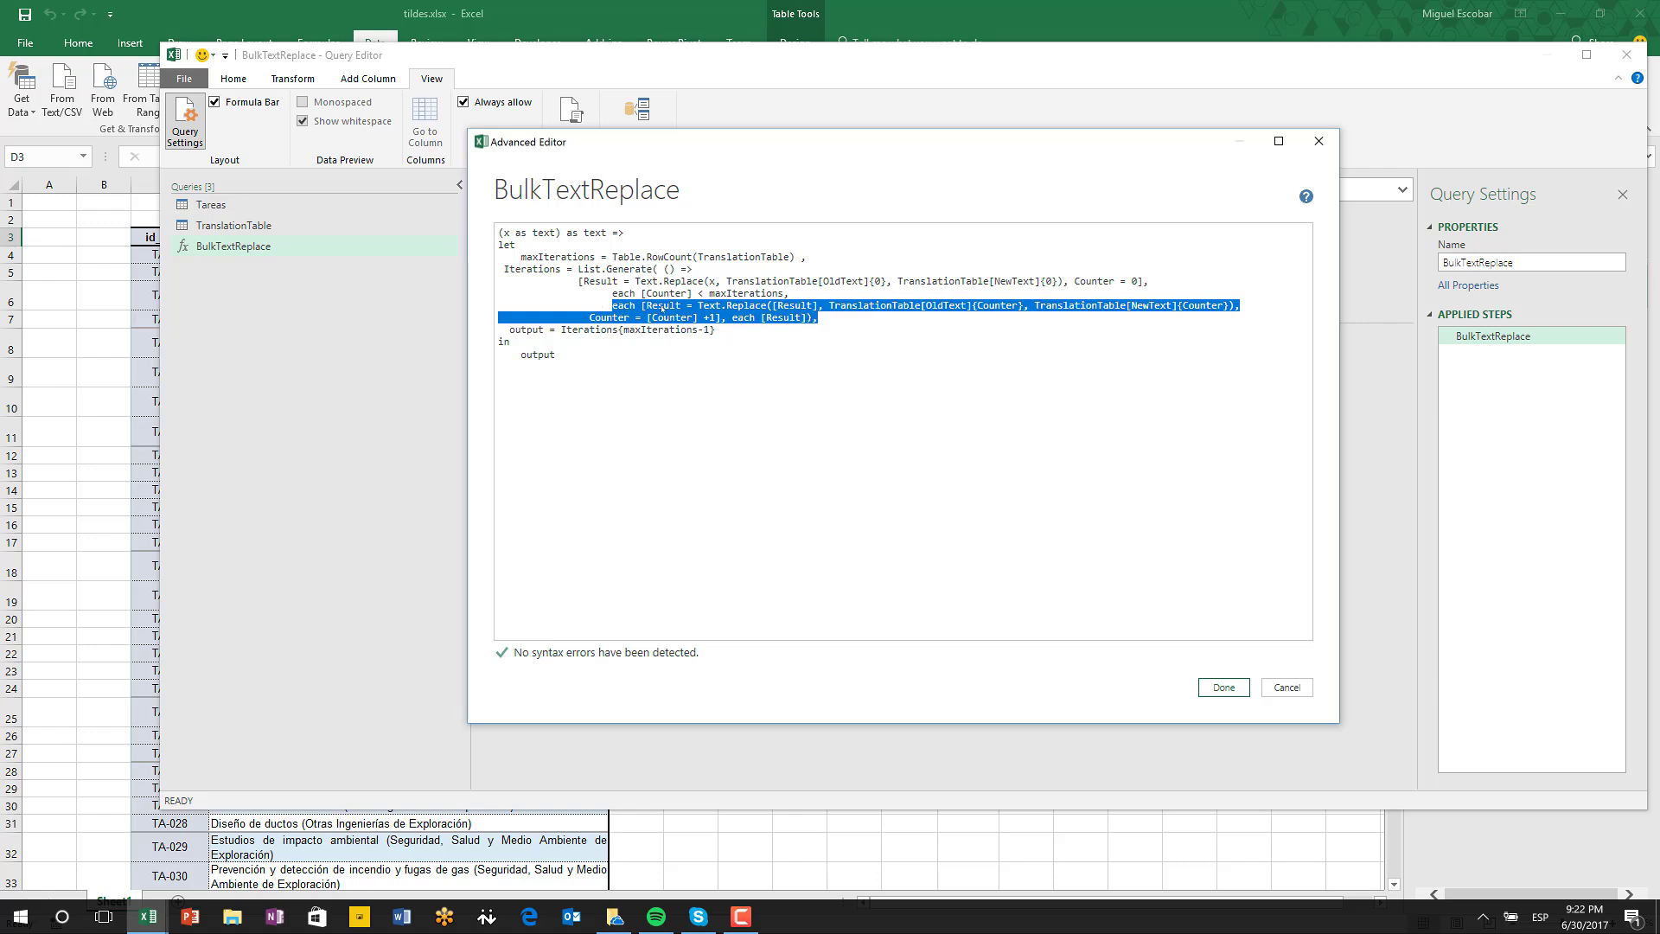
pyautogui.click(662, 307)
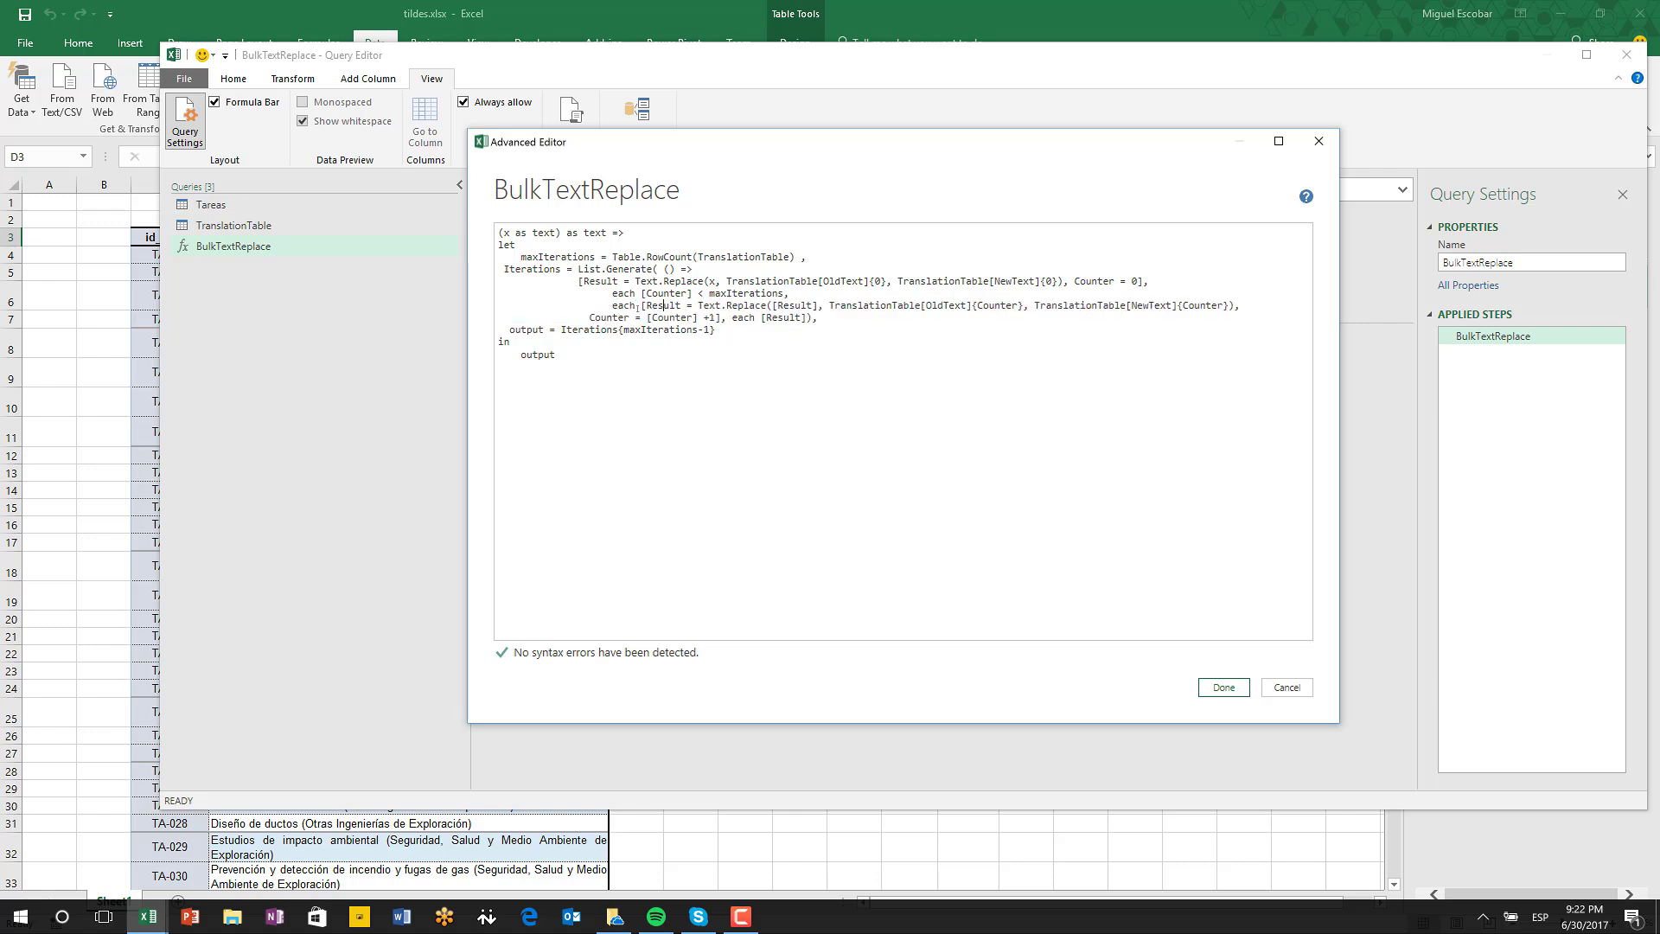
pyautogui.doubleClick(597, 283)
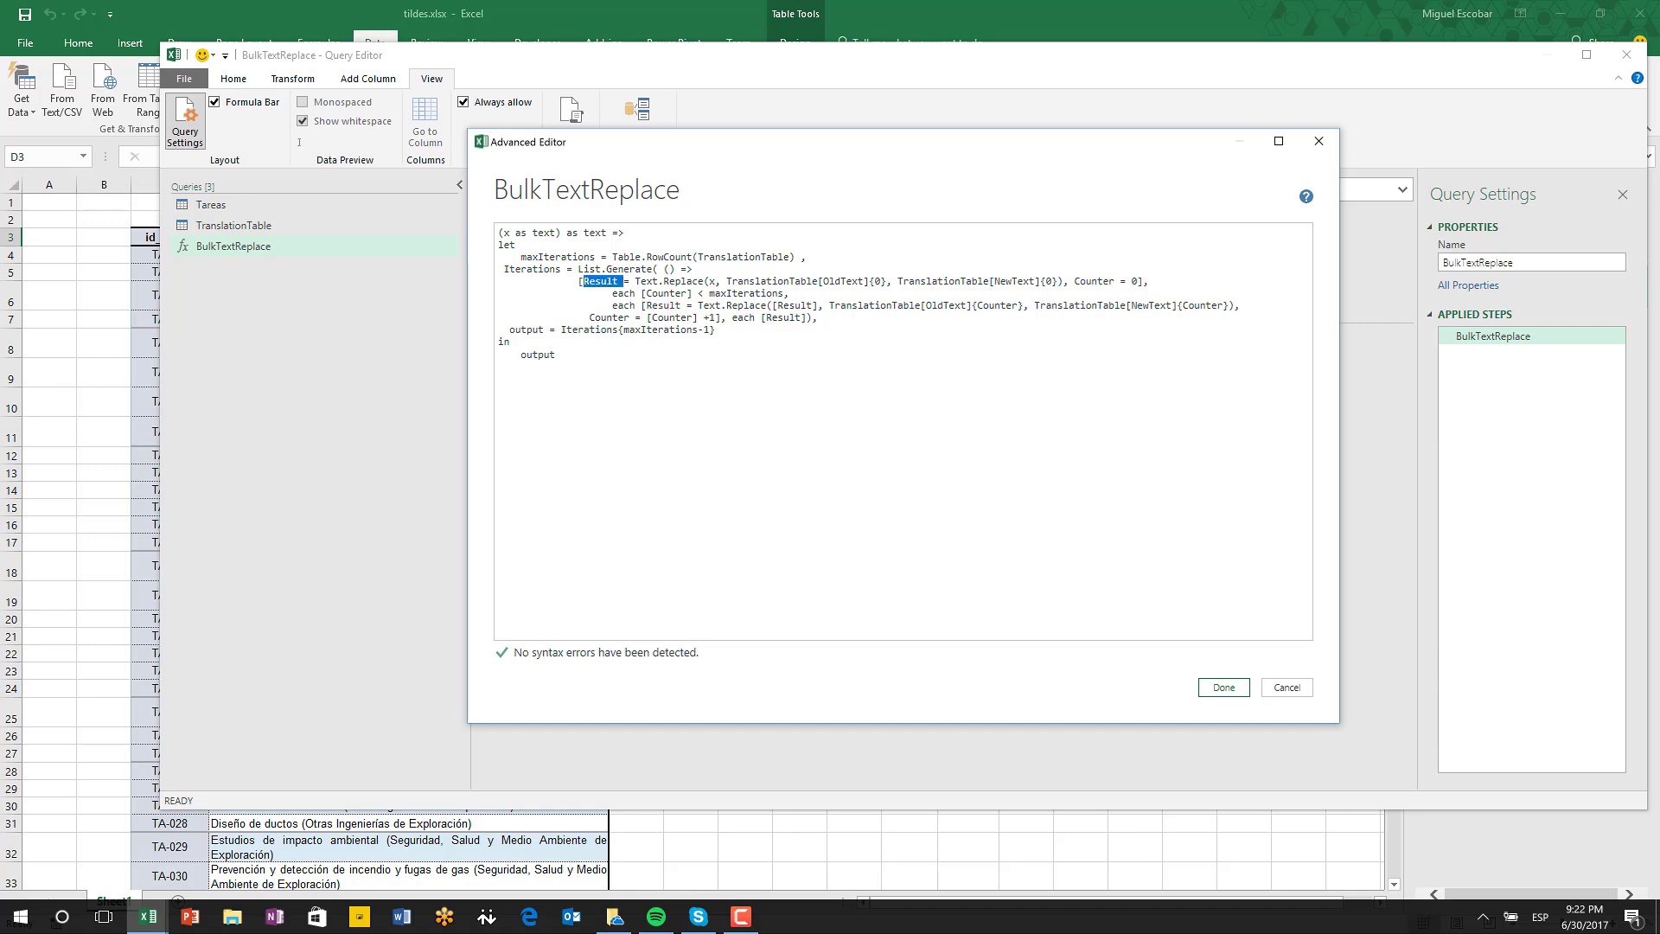
pyautogui.click(702, 309)
pyautogui.moveTo(698, 306); pyautogui.dragTo(813, 306)
pyautogui.click(767, 306)
pyautogui.click(842, 308)
pyautogui.moveTo(830, 305); pyautogui.dragTo(1173, 305)
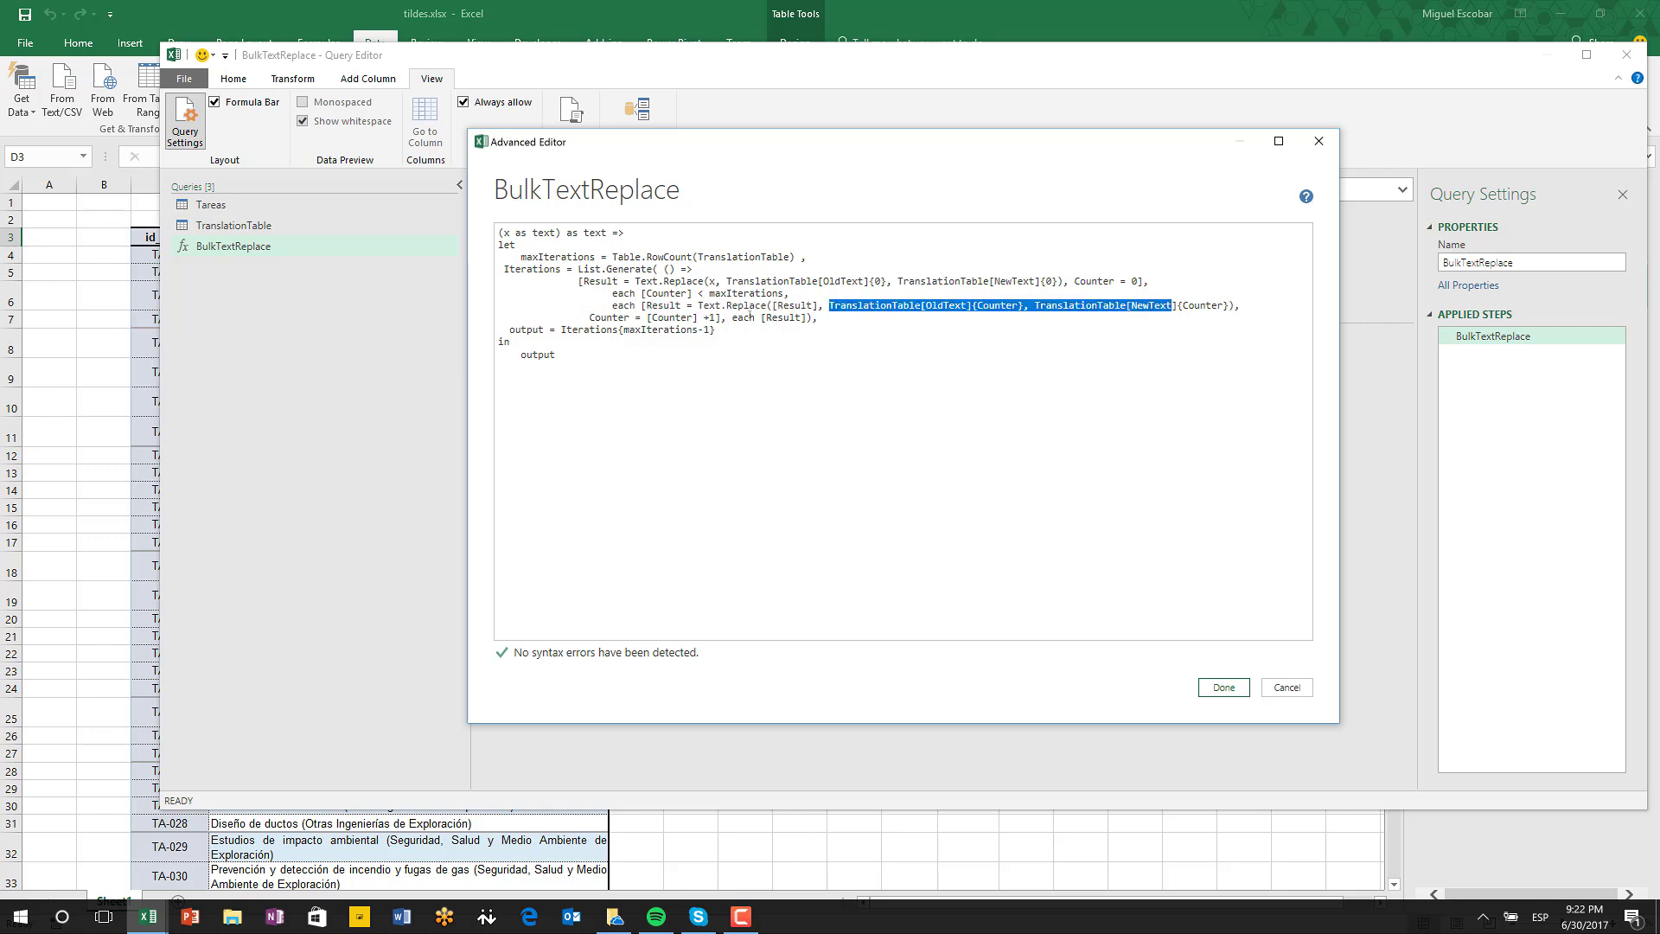
# Step: Examine the closing each [Result] selector and the complete Iterations expression
pyautogui.moveTo(728, 317); pyautogui.dragTo(802, 318)
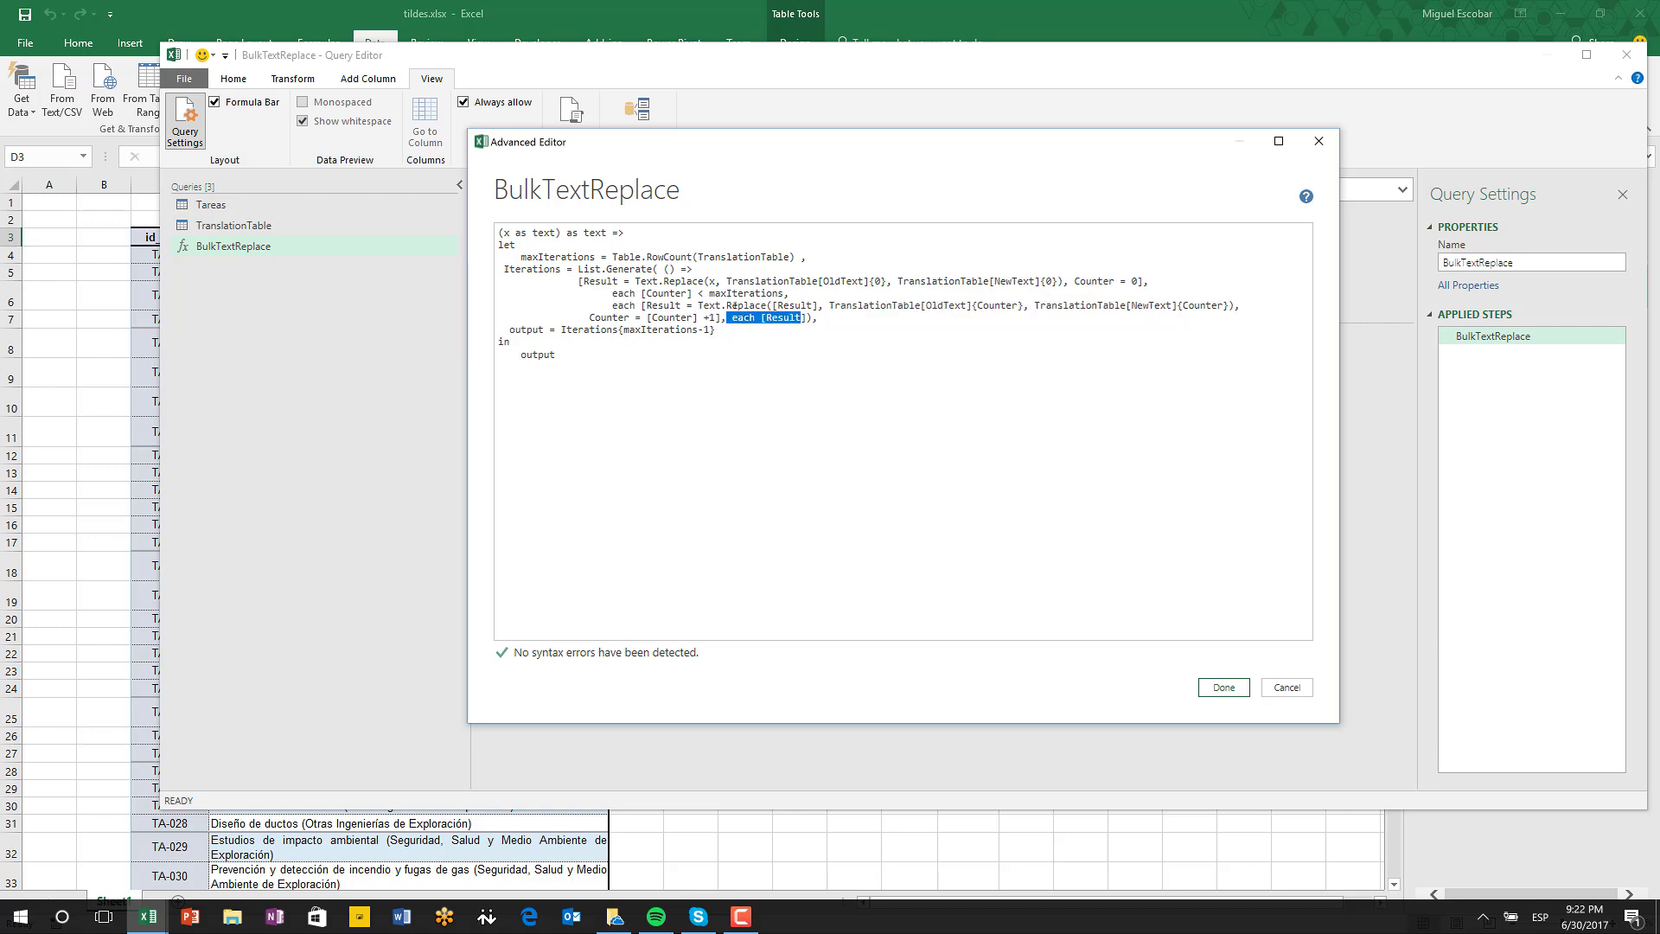
pyautogui.click(734, 320)
pyautogui.moveTo(763, 318); pyautogui.dragTo(818, 319)
pyautogui.click(802, 319)
pyautogui.moveTo(818, 319); pyautogui.dragTo(503, 269)
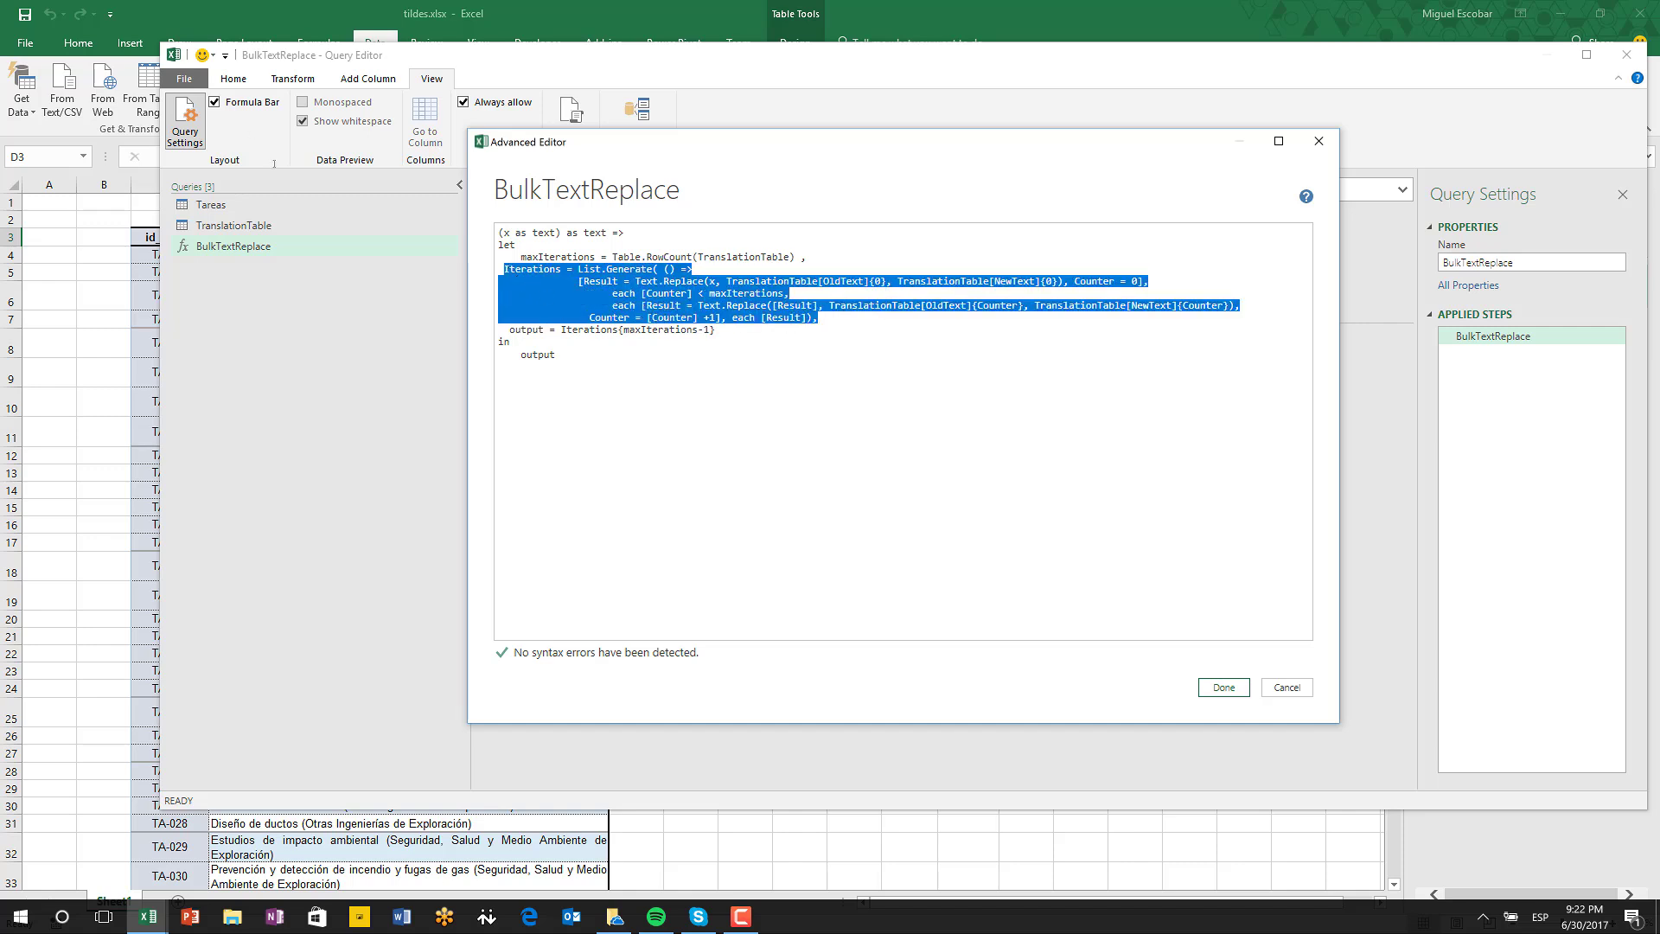
# Step: Examine the output line's maxIterations-1 index, and leave the function code for the Tareas query
pyautogui.click(544, 329)
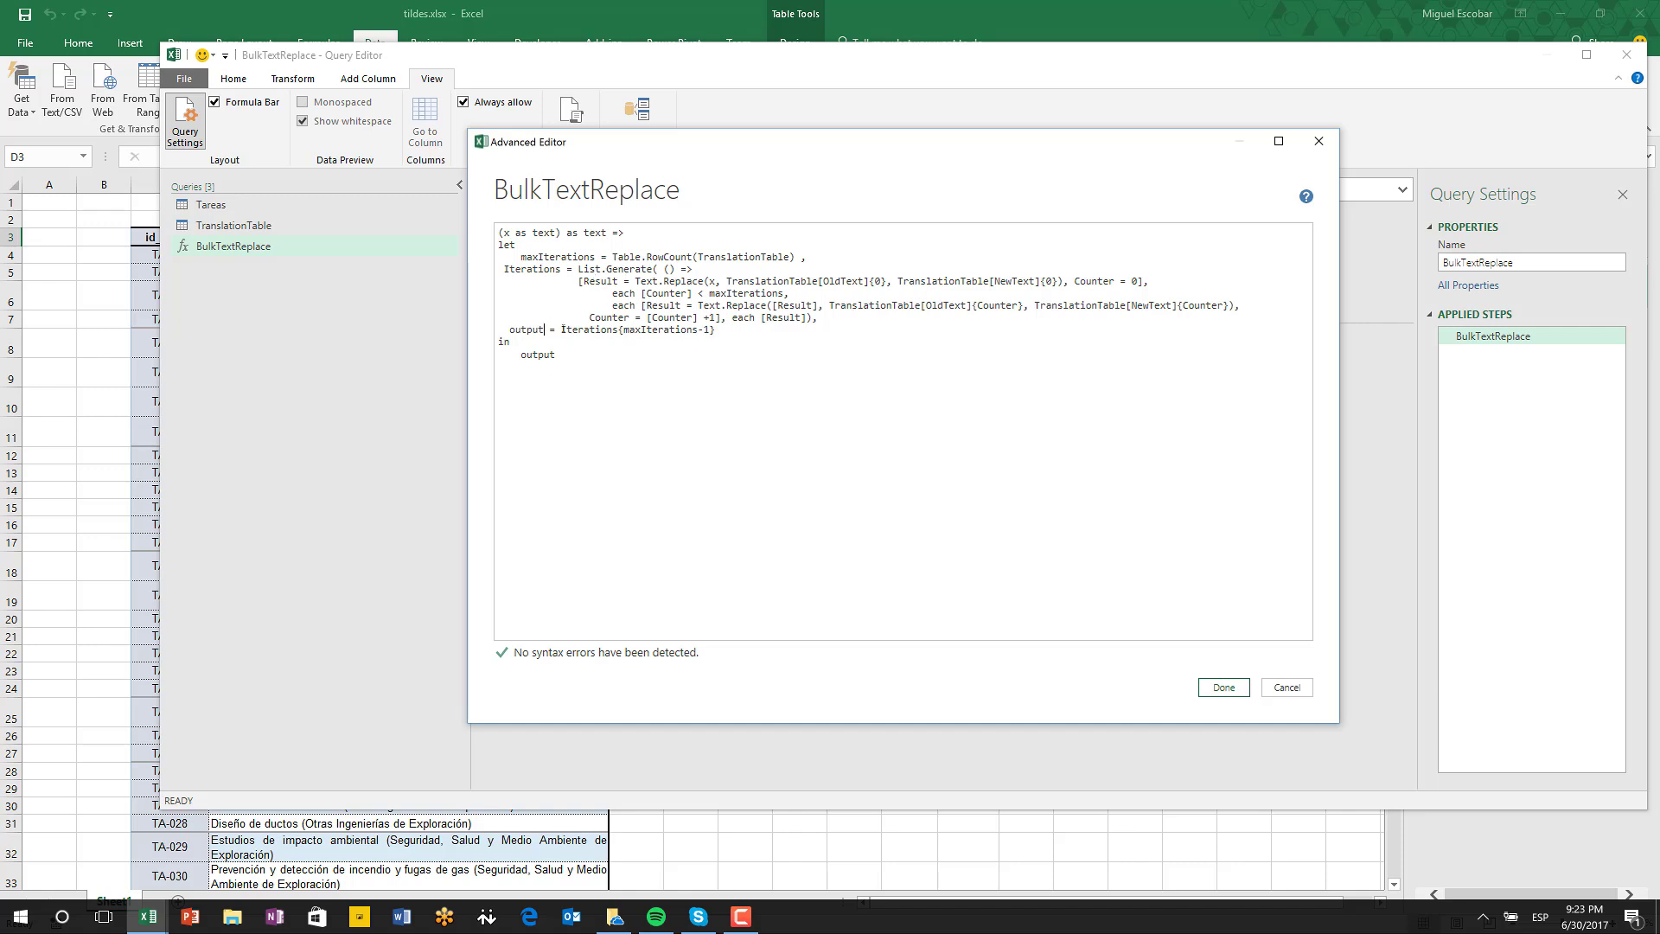
pyautogui.moveTo(732, 329); pyautogui.dragTo(623, 330)
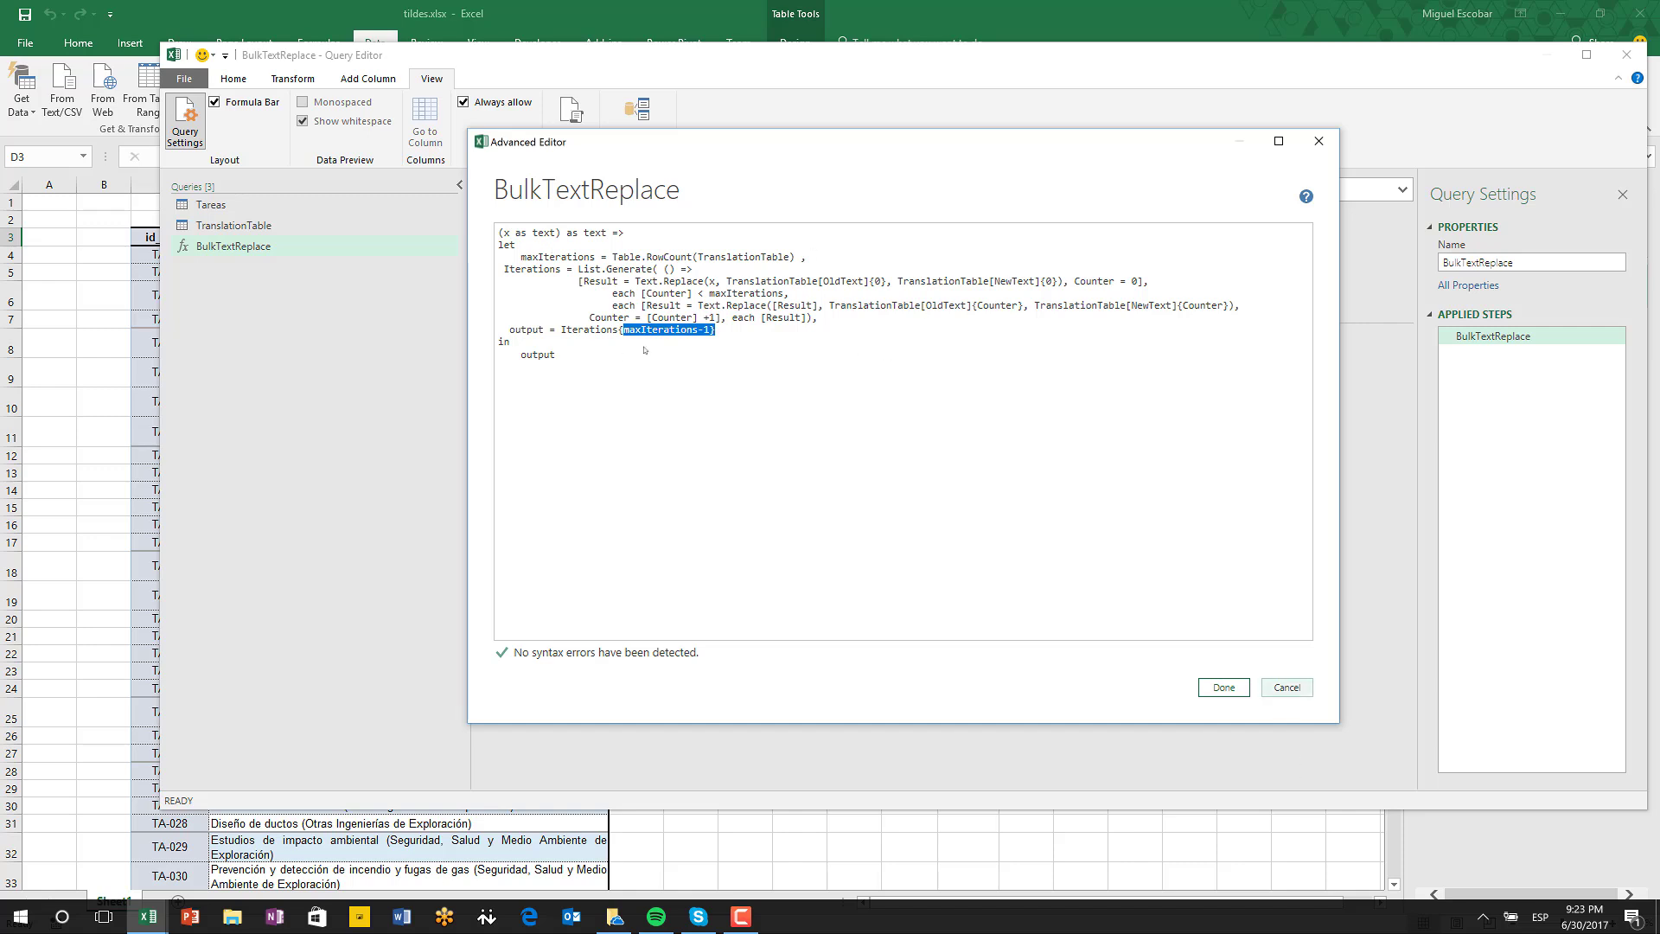
pyautogui.click(1286, 687)
pyautogui.click(303, 215)
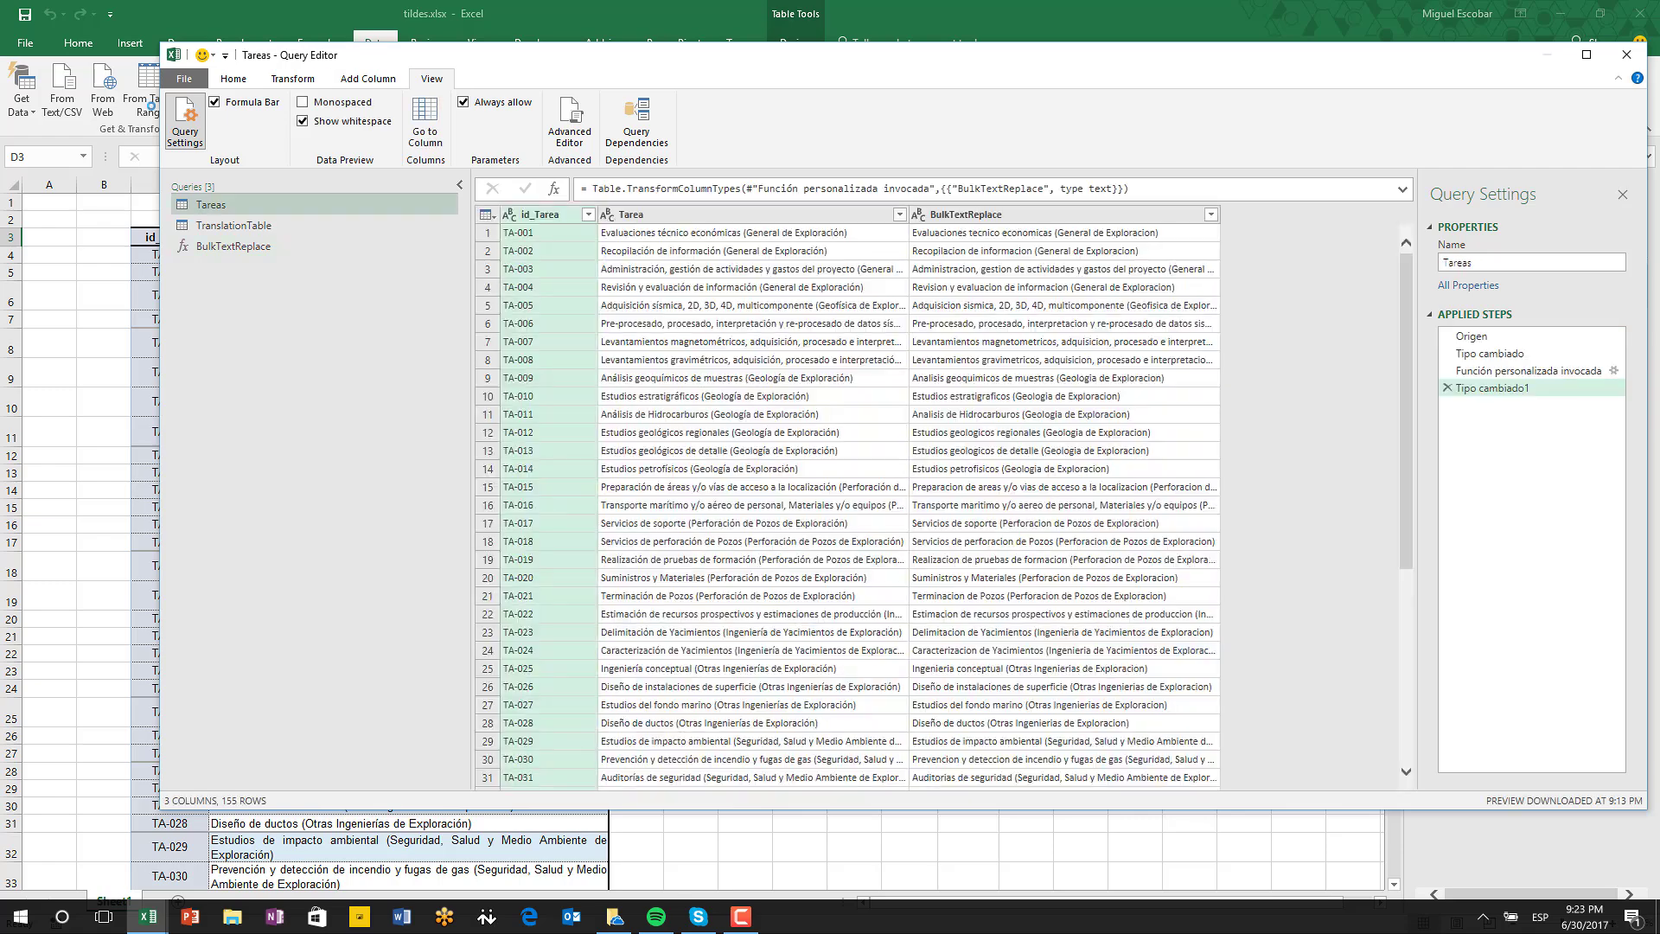
# Step: Delete the Tipo cambiado1 and Función personalizada invocada steps from the Tareas query, and collapse the list of queries
pyautogui.click(1447, 388)
pyautogui.click(1447, 371)
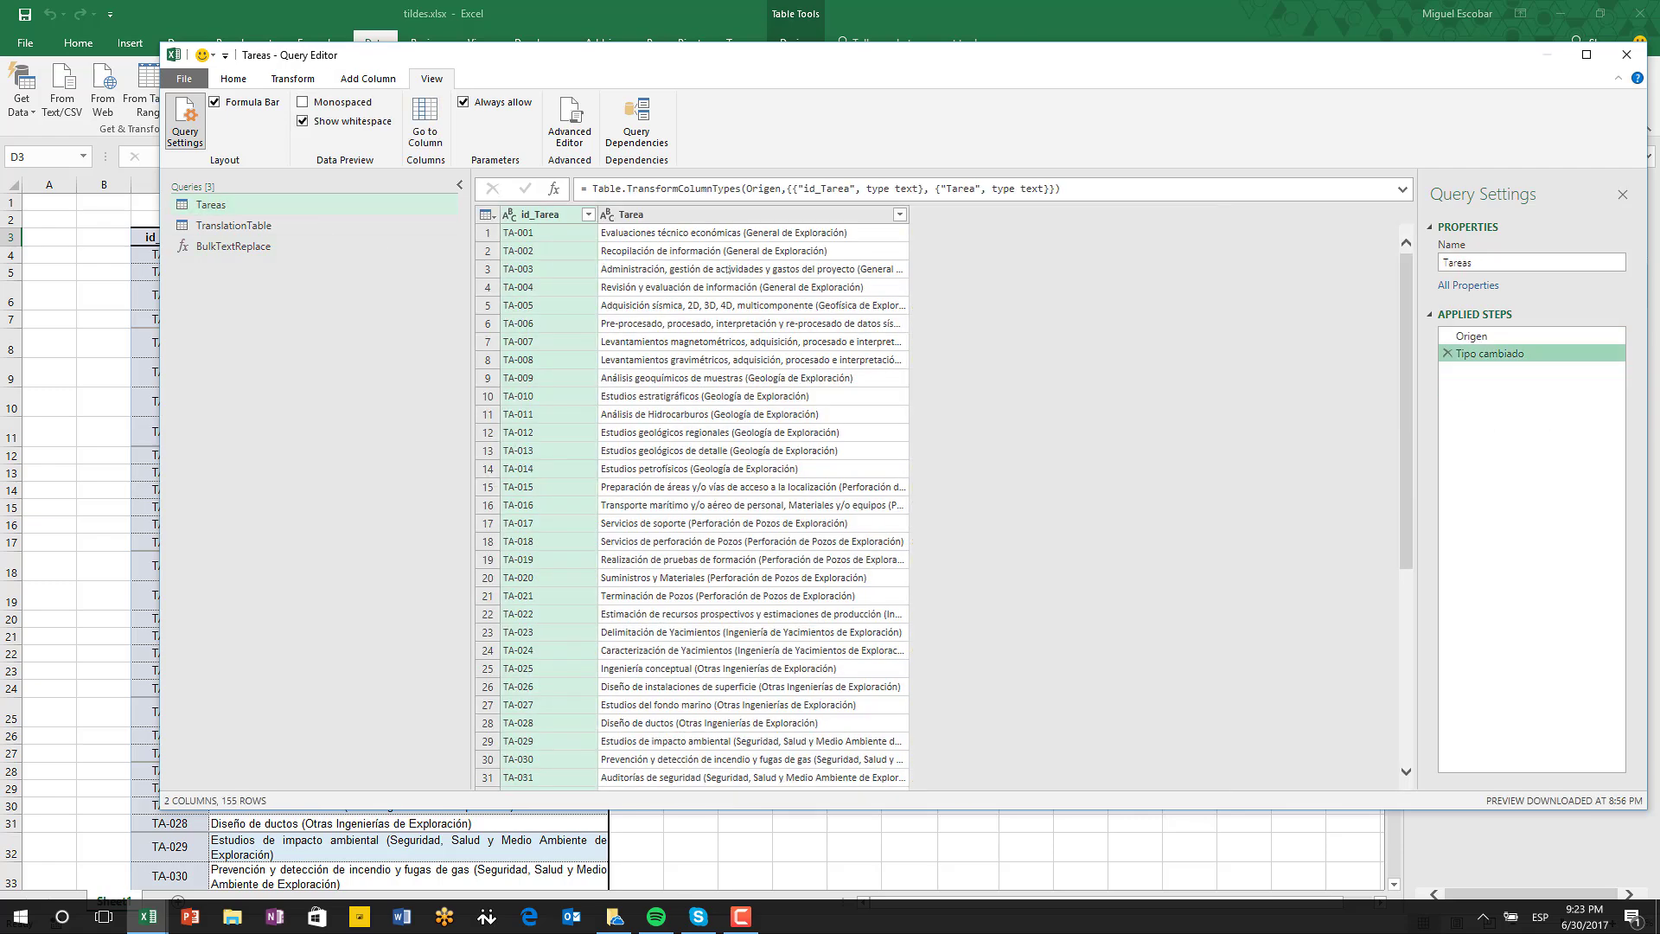
pyautogui.click(459, 184)
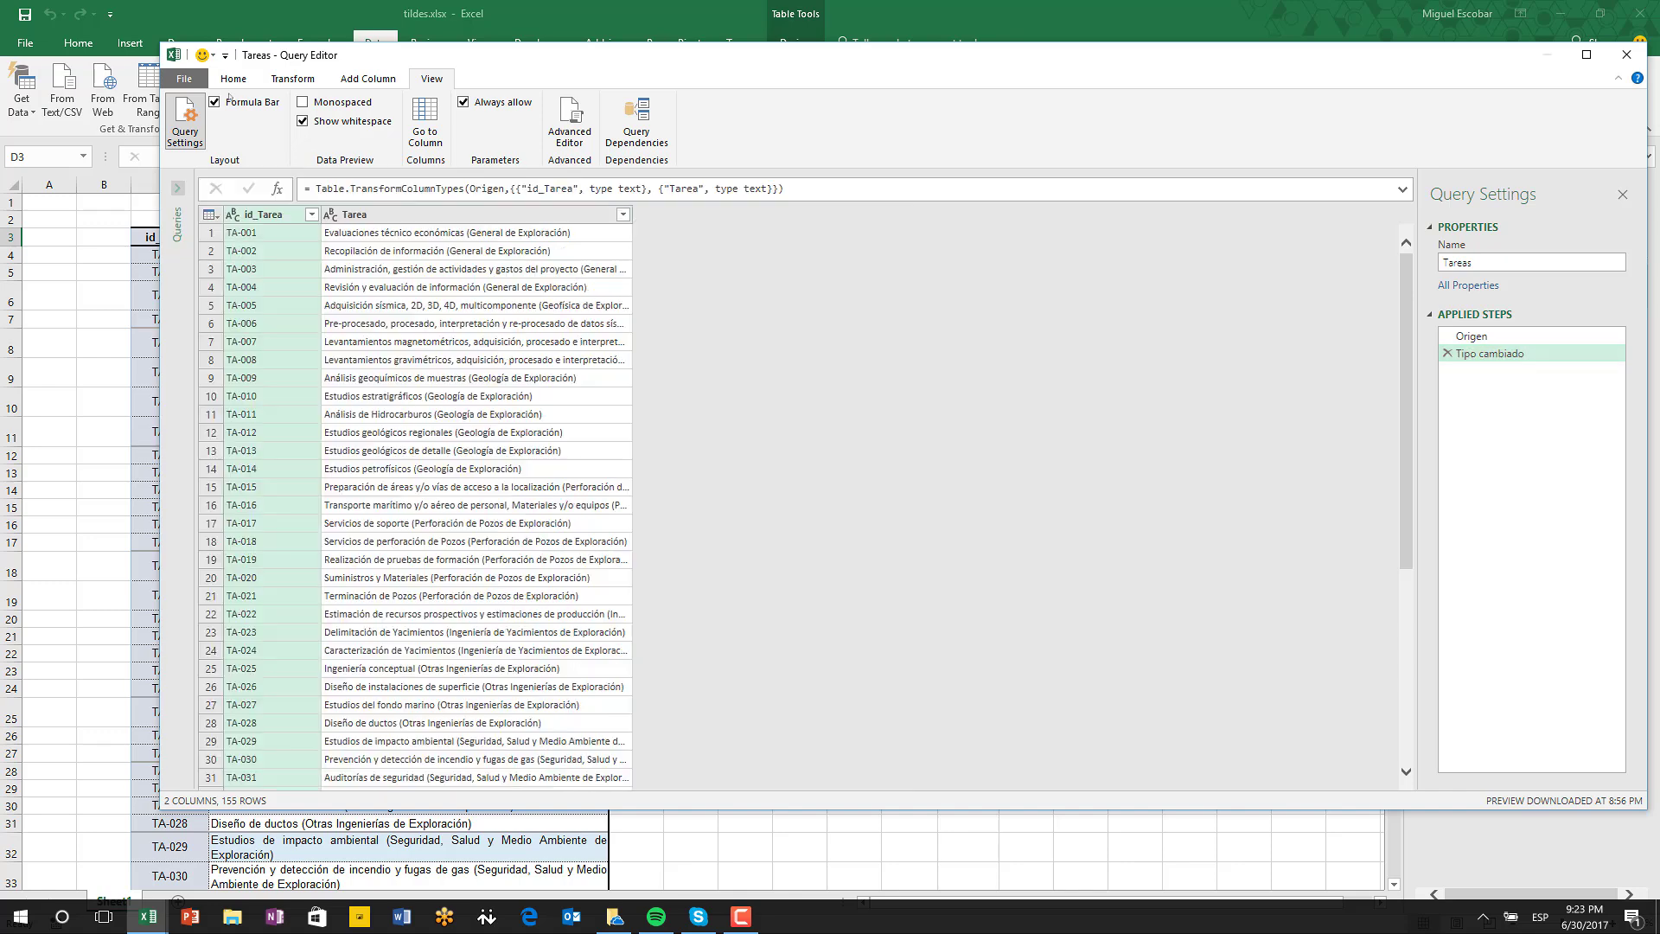
# Step: Set up a custom function invocation on the Tareas query with XLGuru as new column name and BulkTextReplace as function query
pyautogui.click(446, 218)
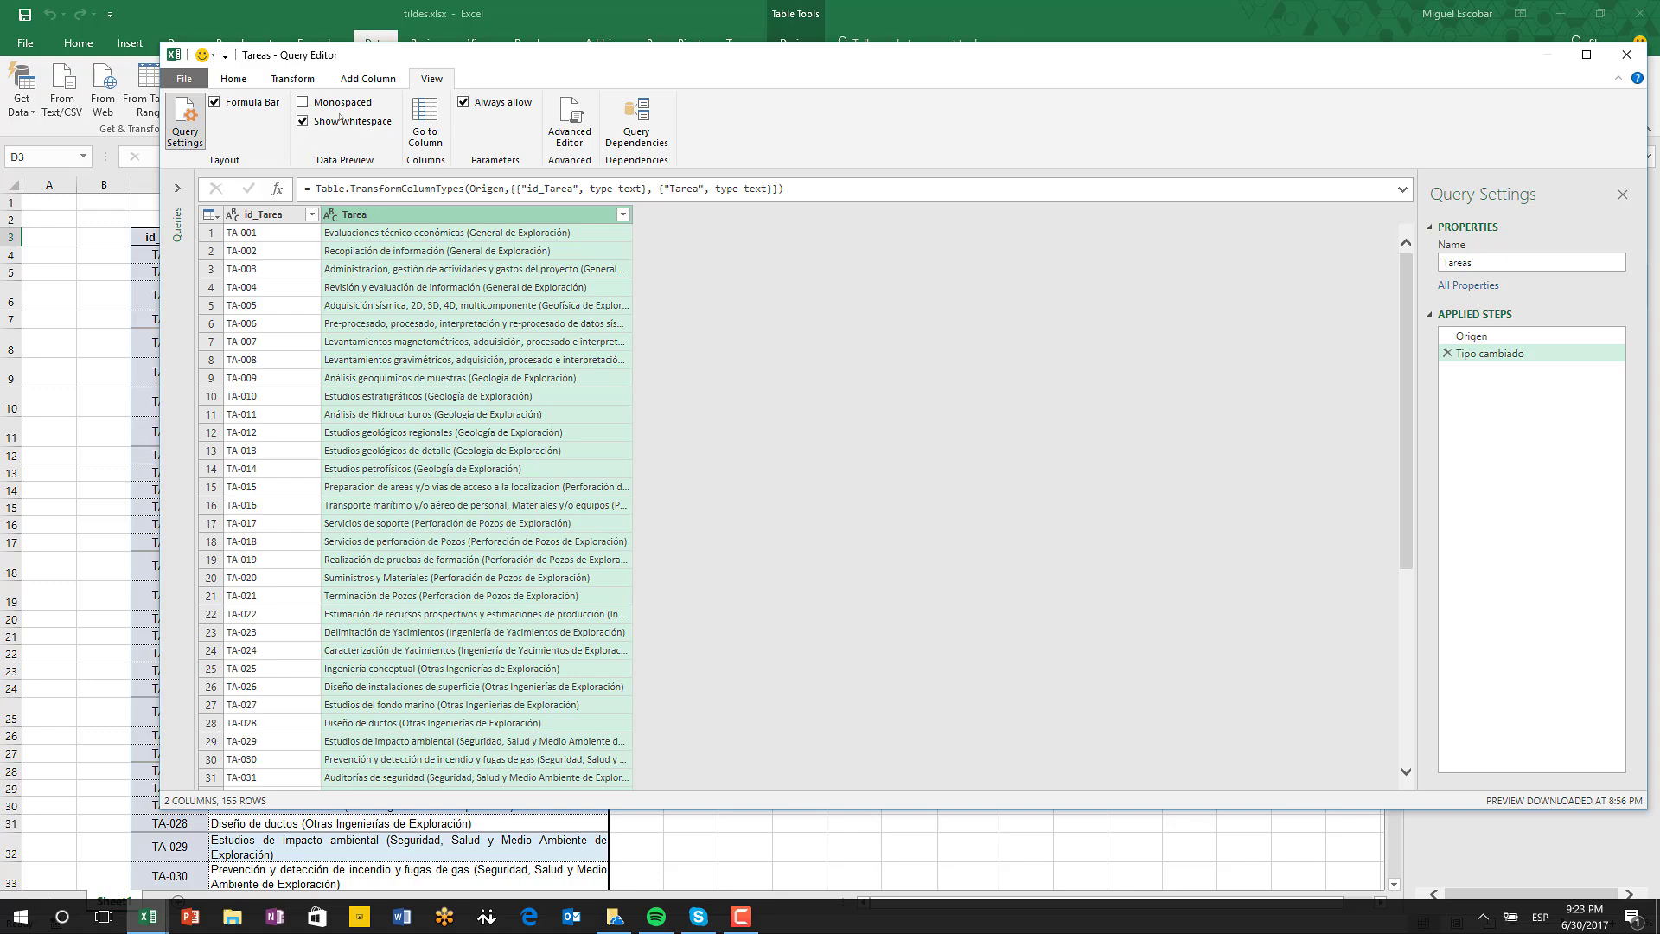
pyautogui.click(368, 77)
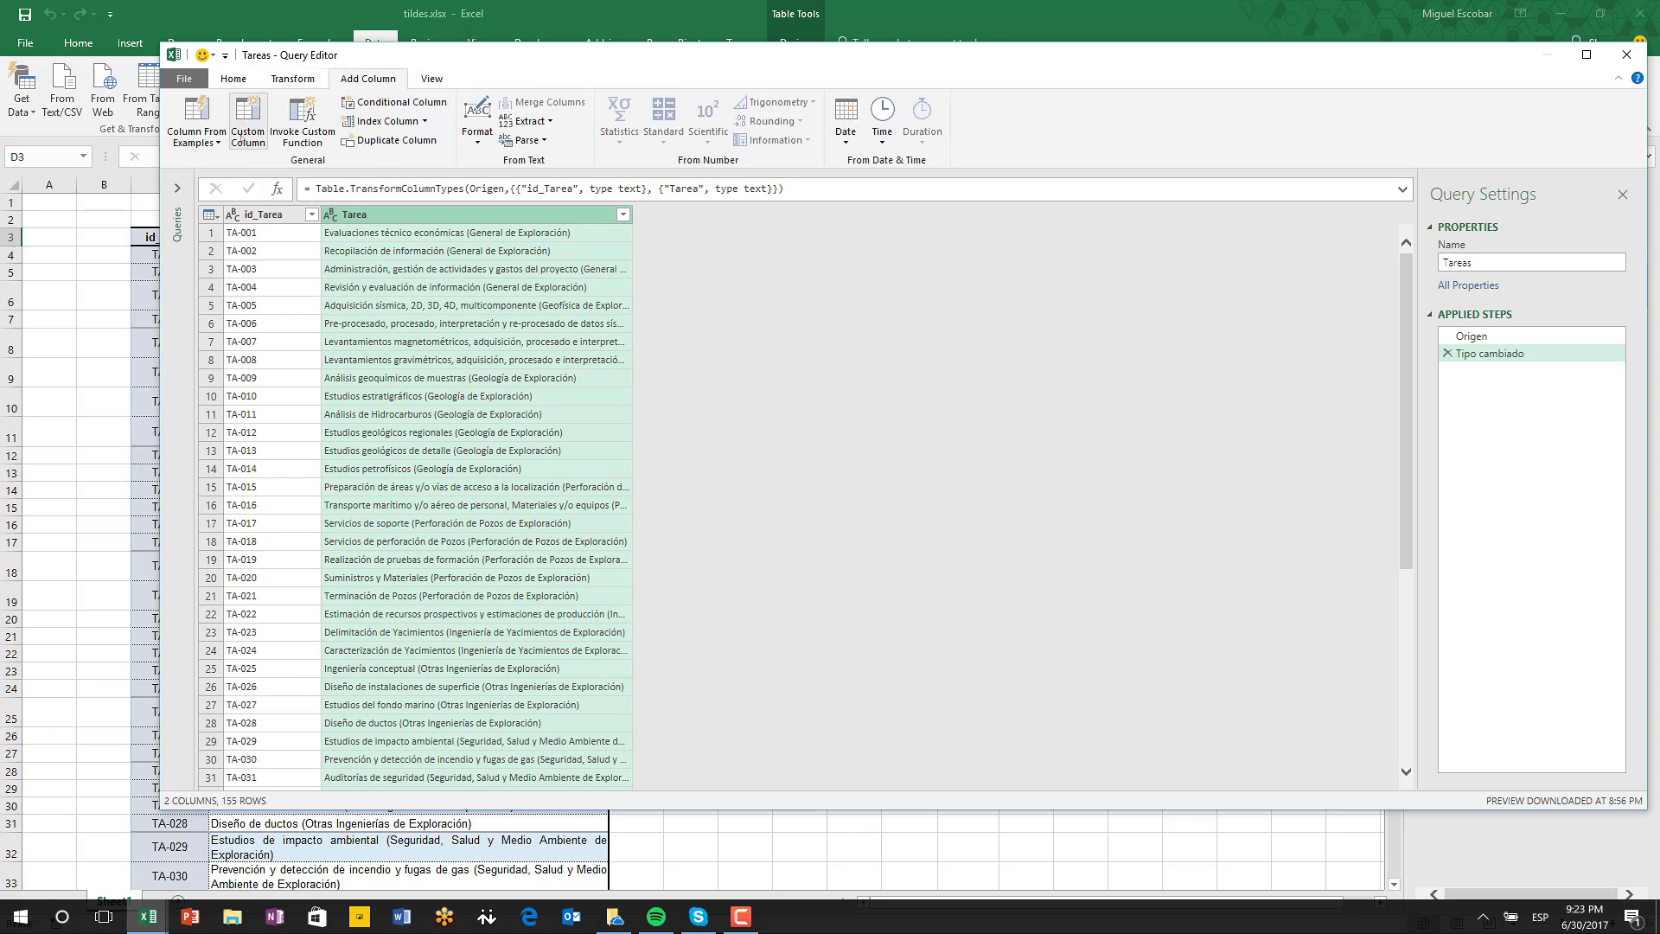
pyautogui.click(302, 136)
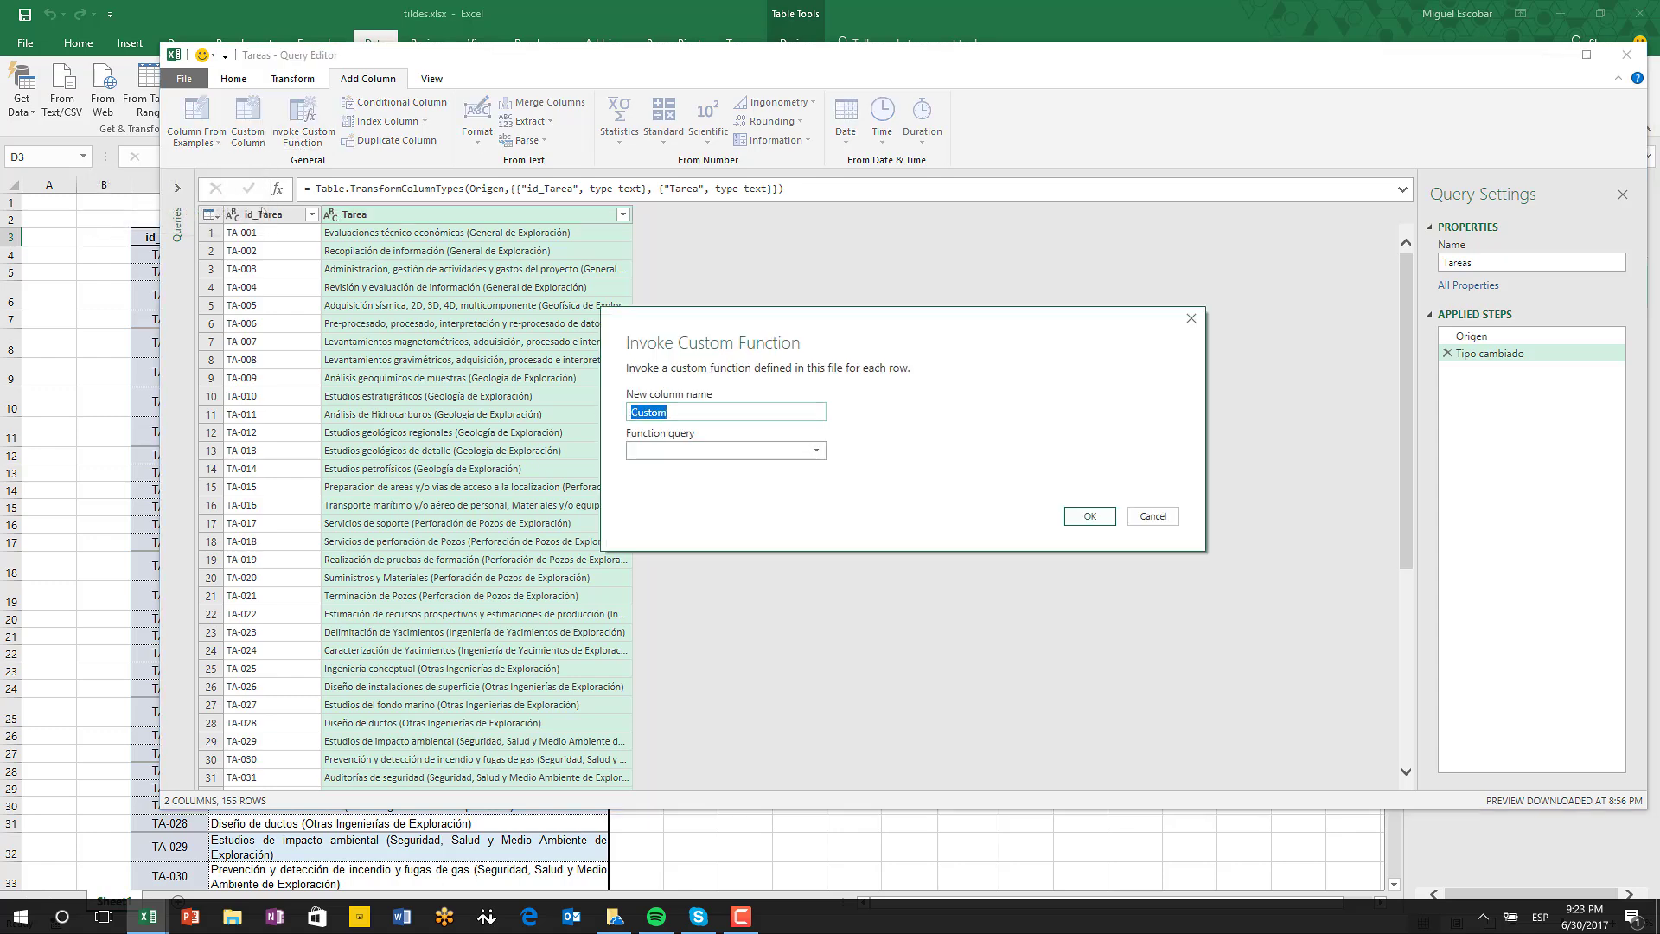
pyautogui.write('XLGuru')
pyautogui.press('Tab')
pyautogui.hotkey('alt', 'Down')
pyautogui.press('Down')
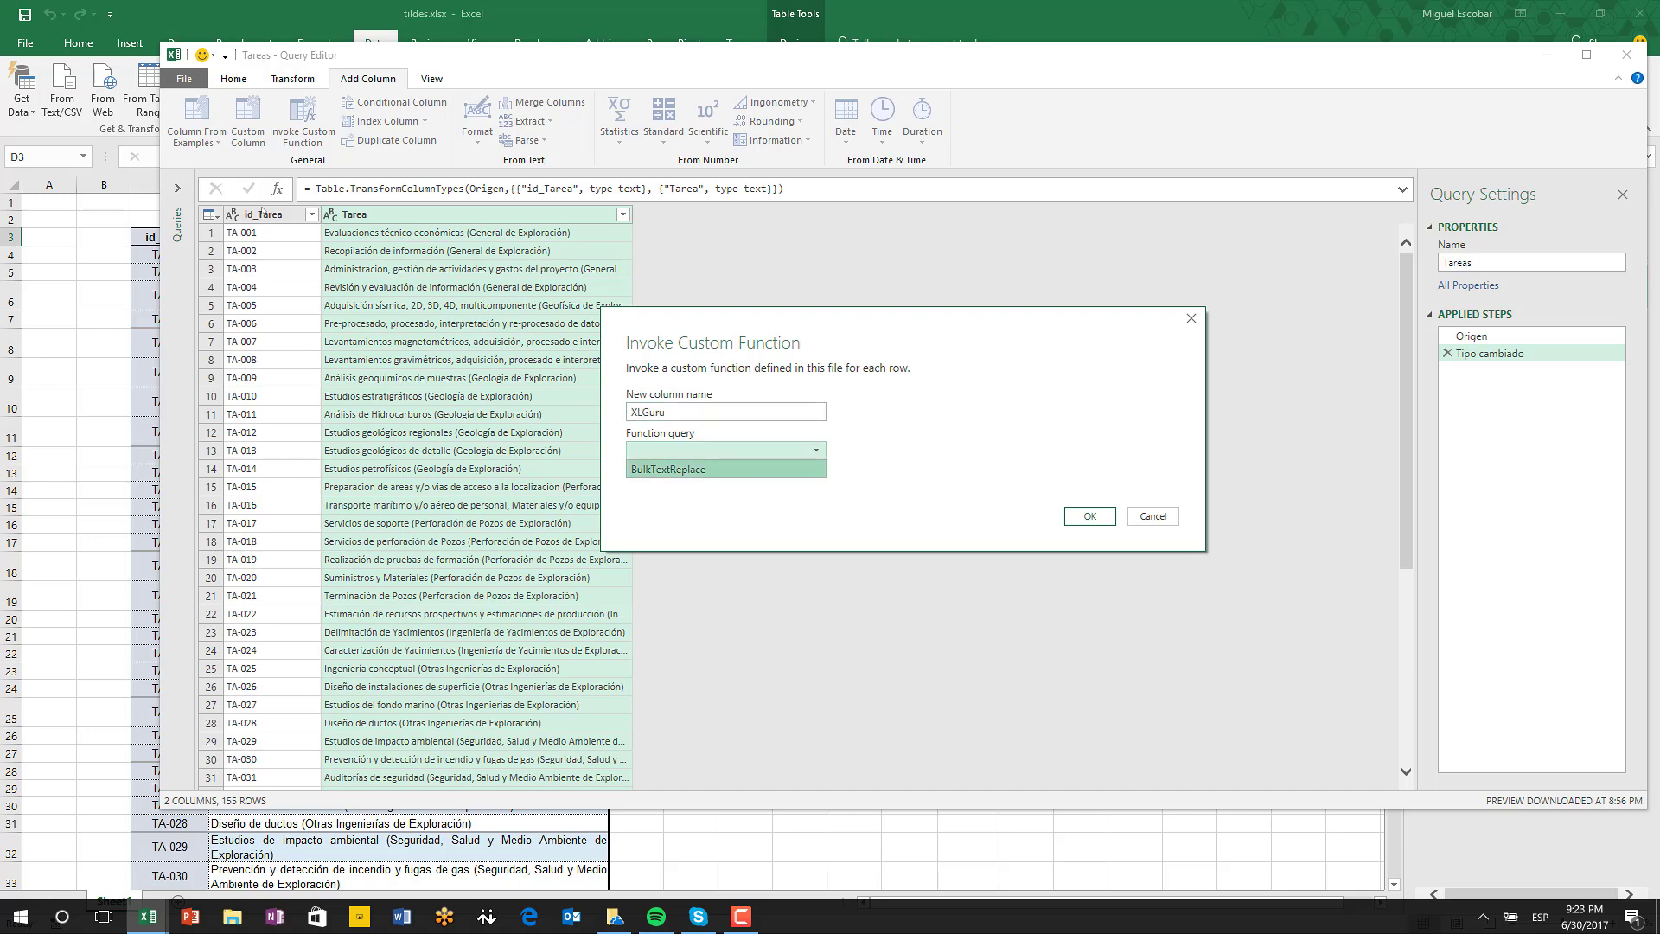
pyautogui.press('Return')
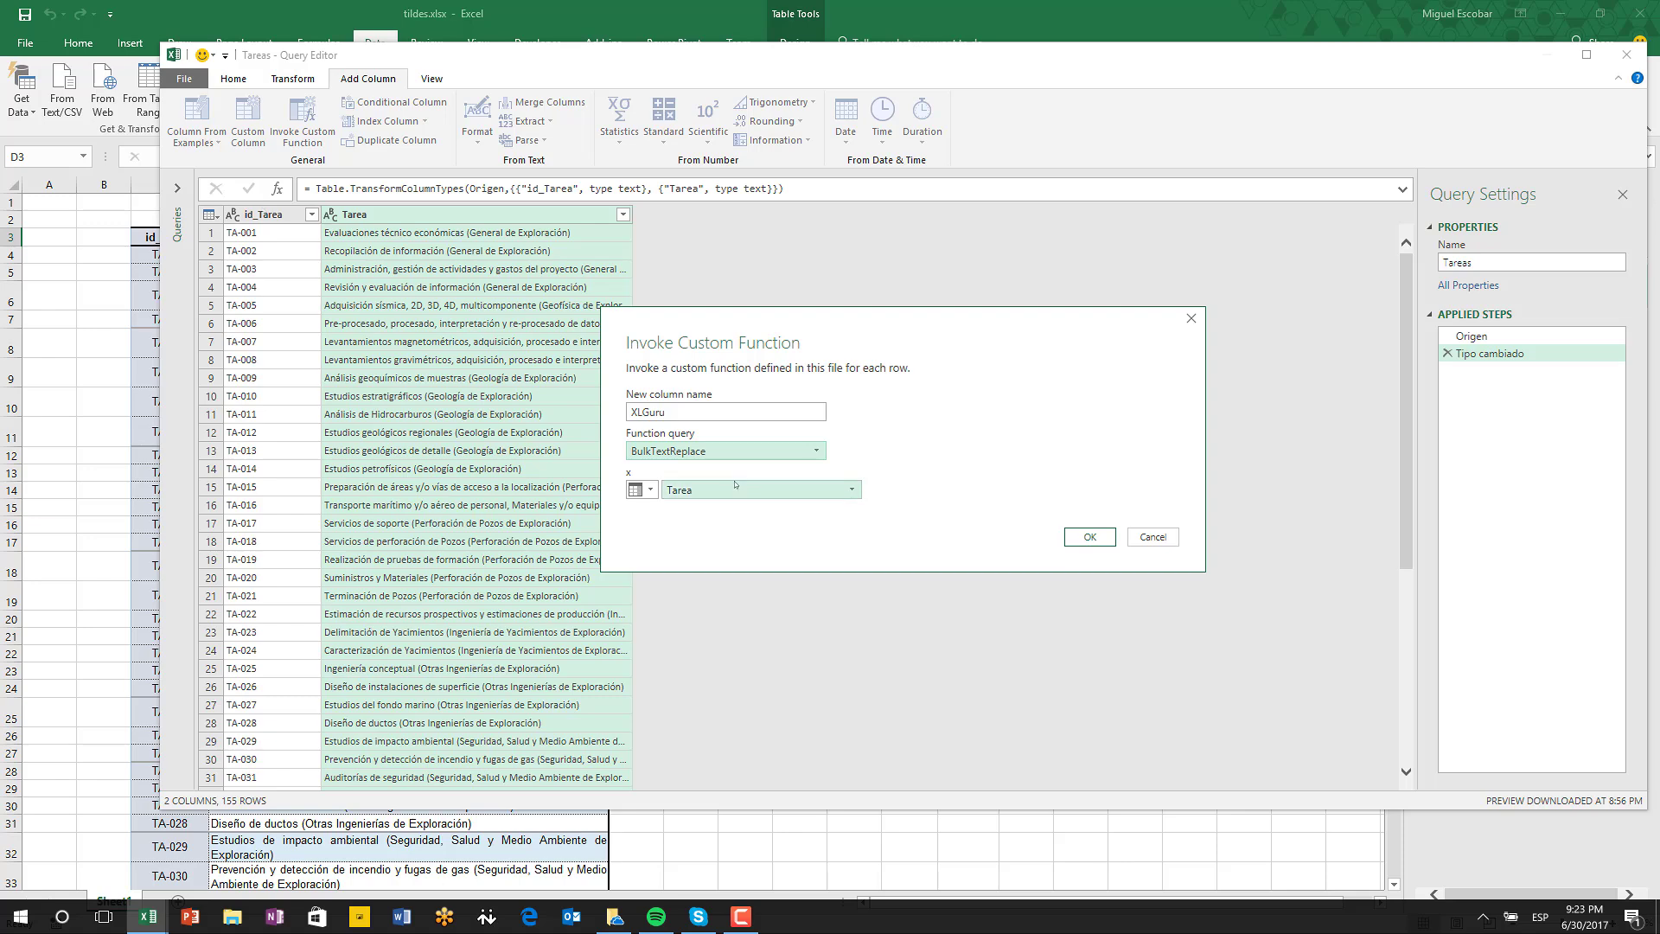
# Step: Use the Tarea column as the function's x argument and add the XLGuru column
pyautogui.press('Tab')
pyautogui.press('Tab')
pyautogui.hotkey('alt', 'Down')
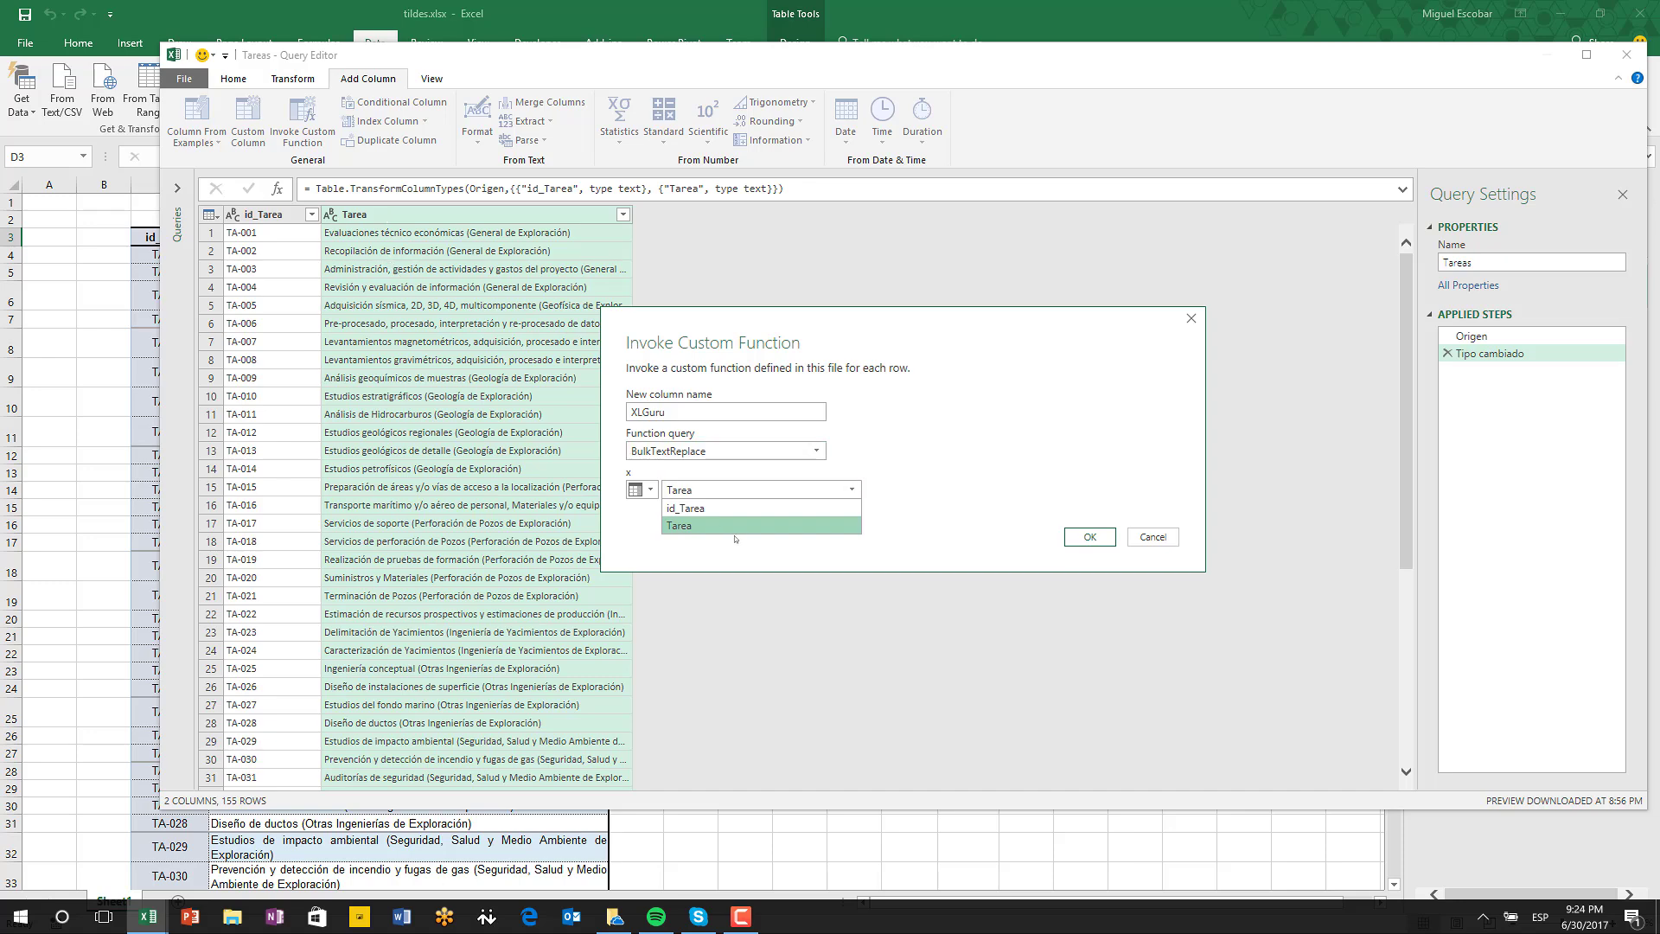
pyautogui.click(717, 525)
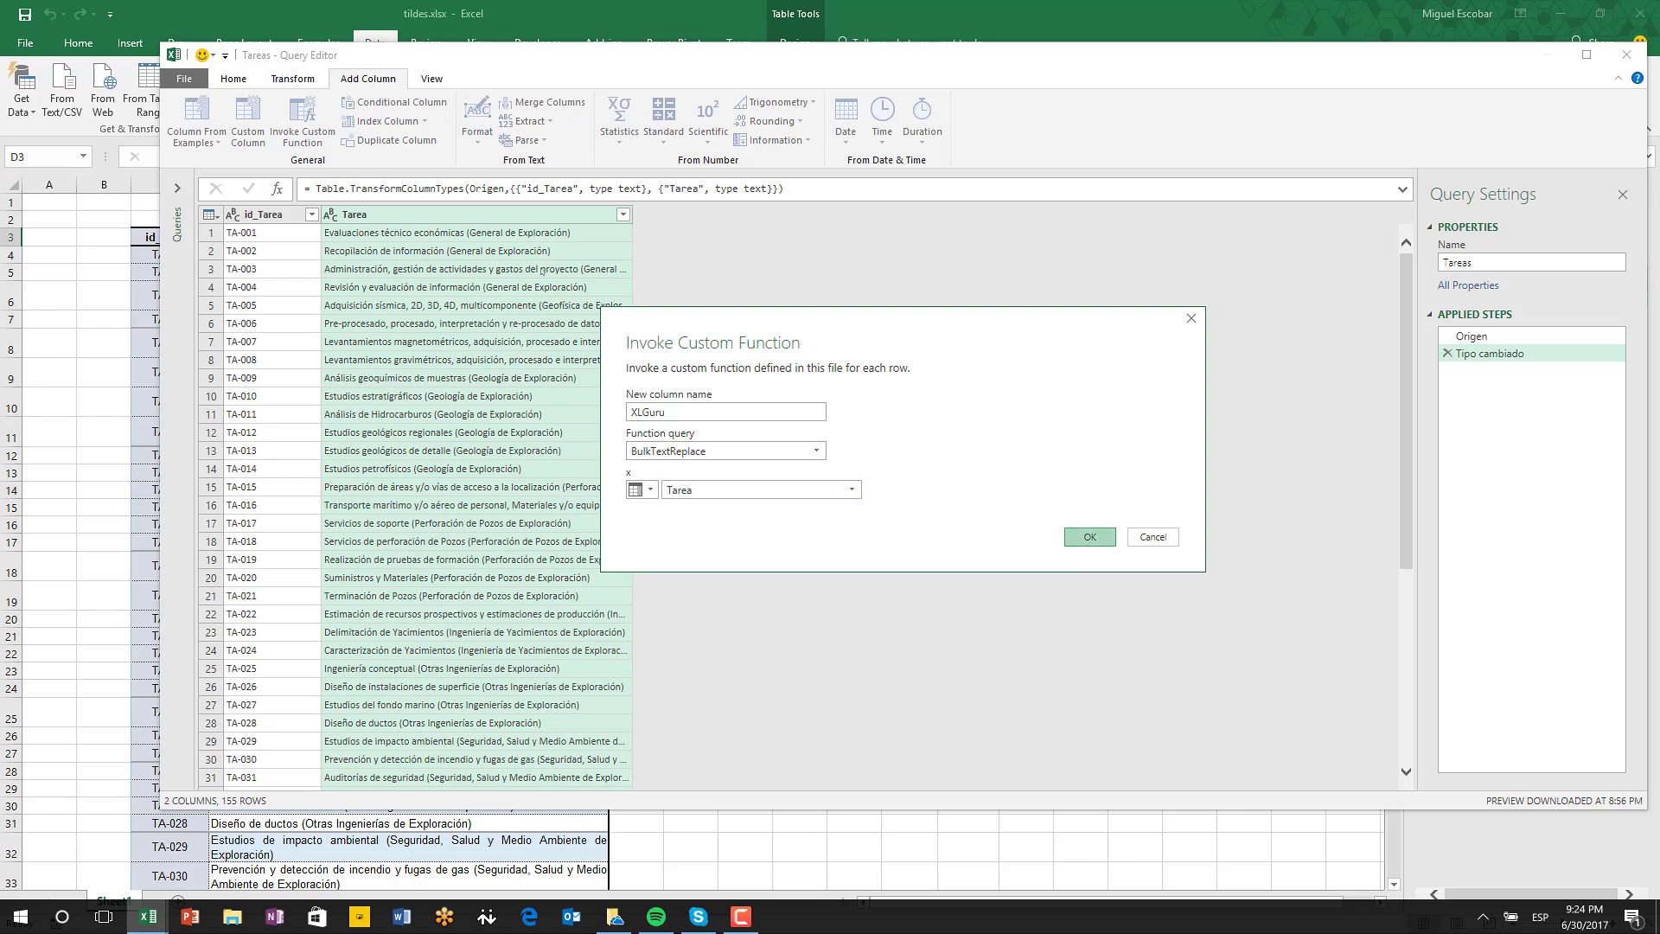
pyautogui.click(1090, 537)
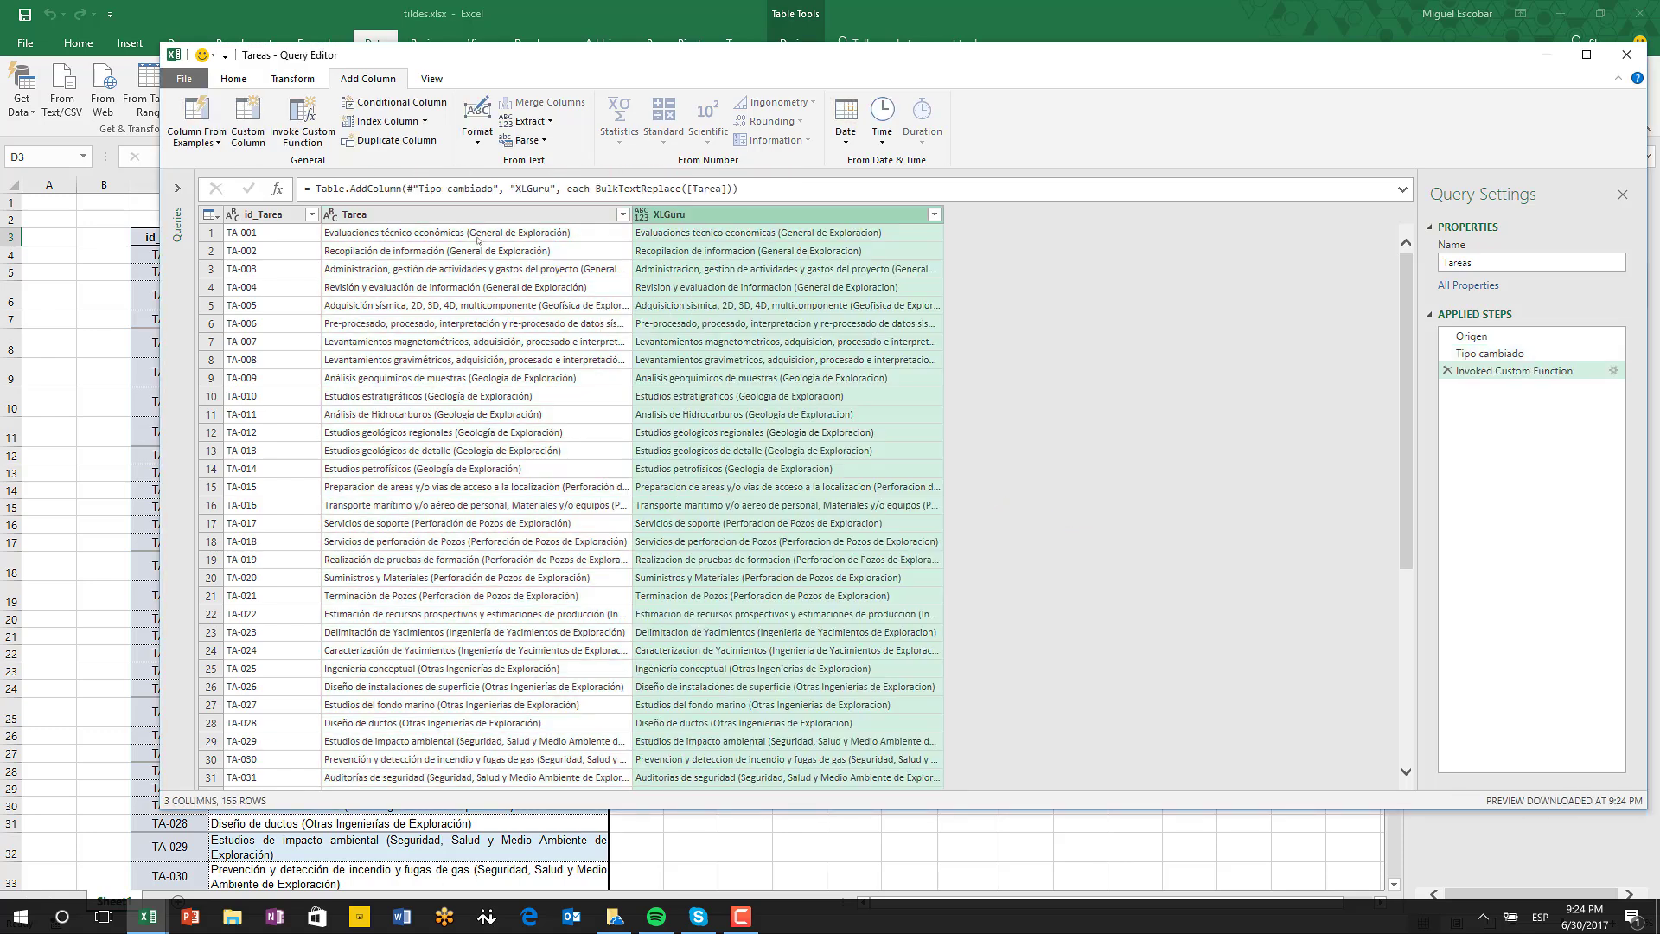
# Step: Compare the XLGuru values with Tarea and the worksheet's translation table, and delete the Invoked Custom Function step
pyautogui.click(871, 234)
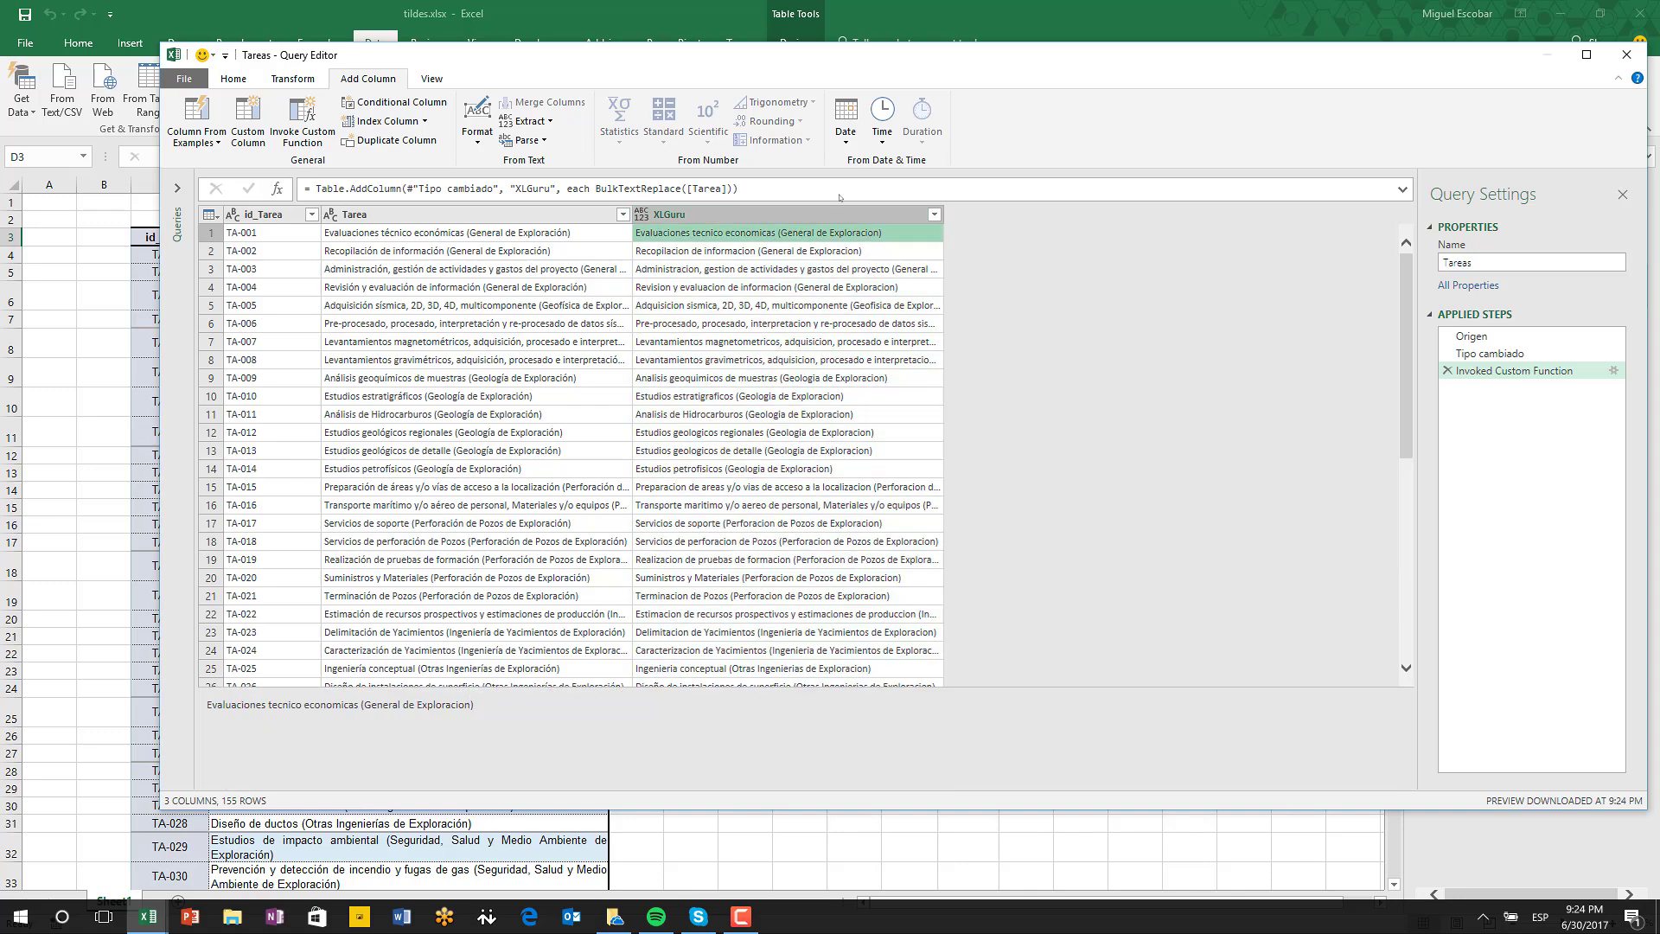
pyautogui.moveTo(825, 60); pyautogui.dragTo(793, 450)
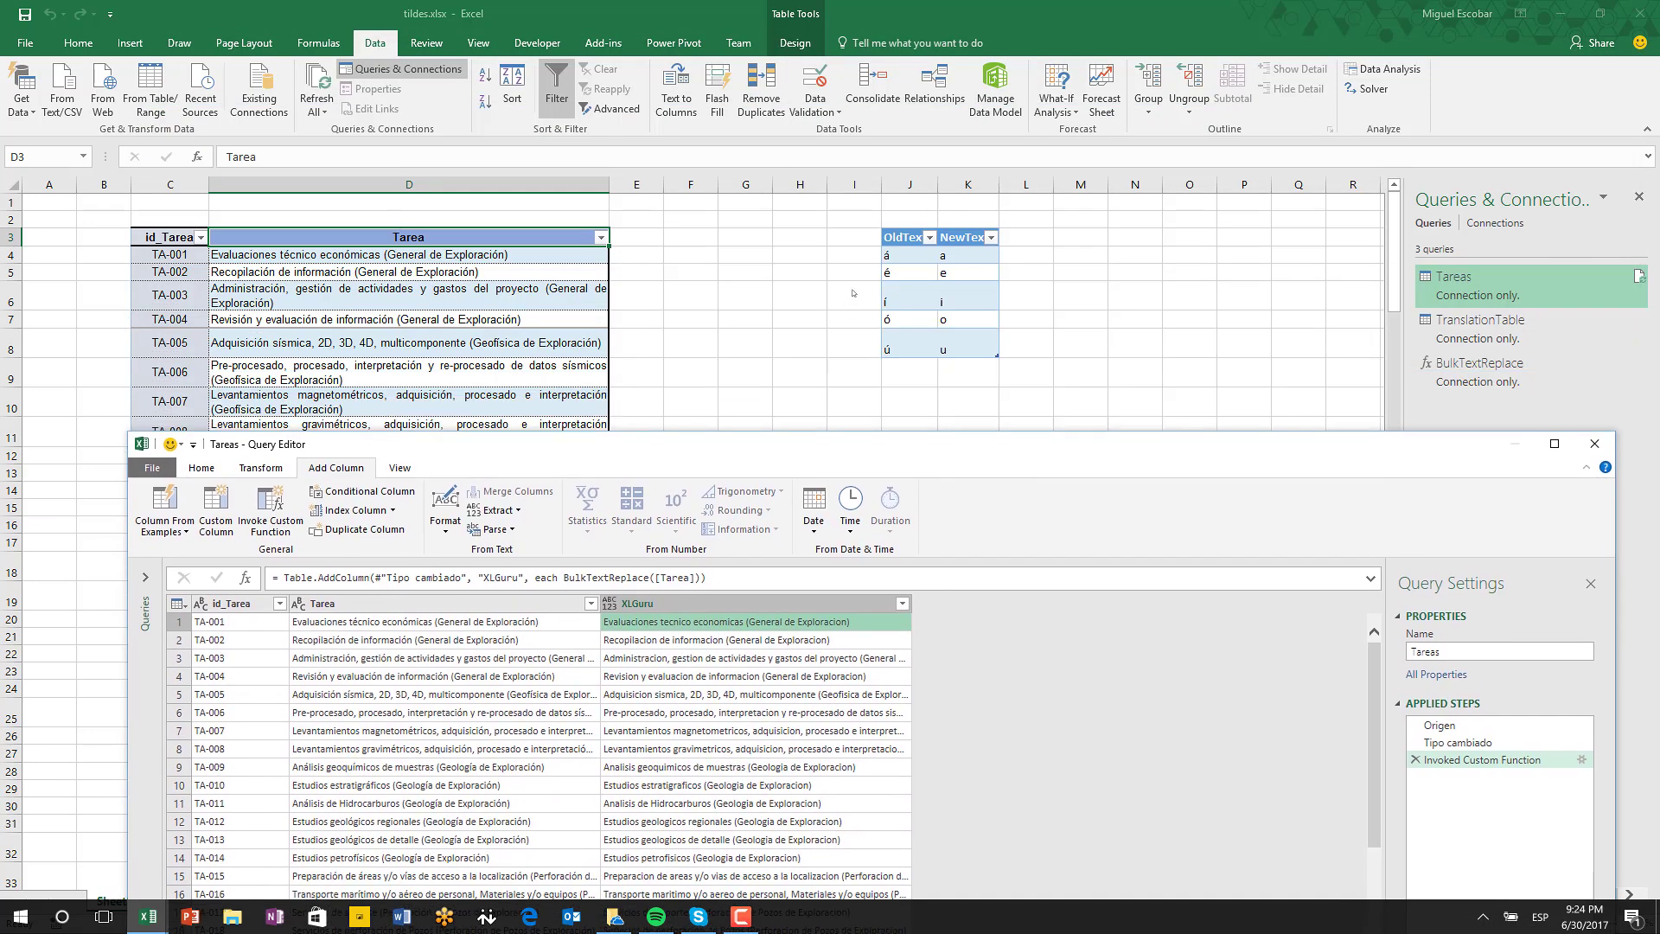
pyautogui.moveTo(897, 443); pyautogui.dragTo(908, 95)
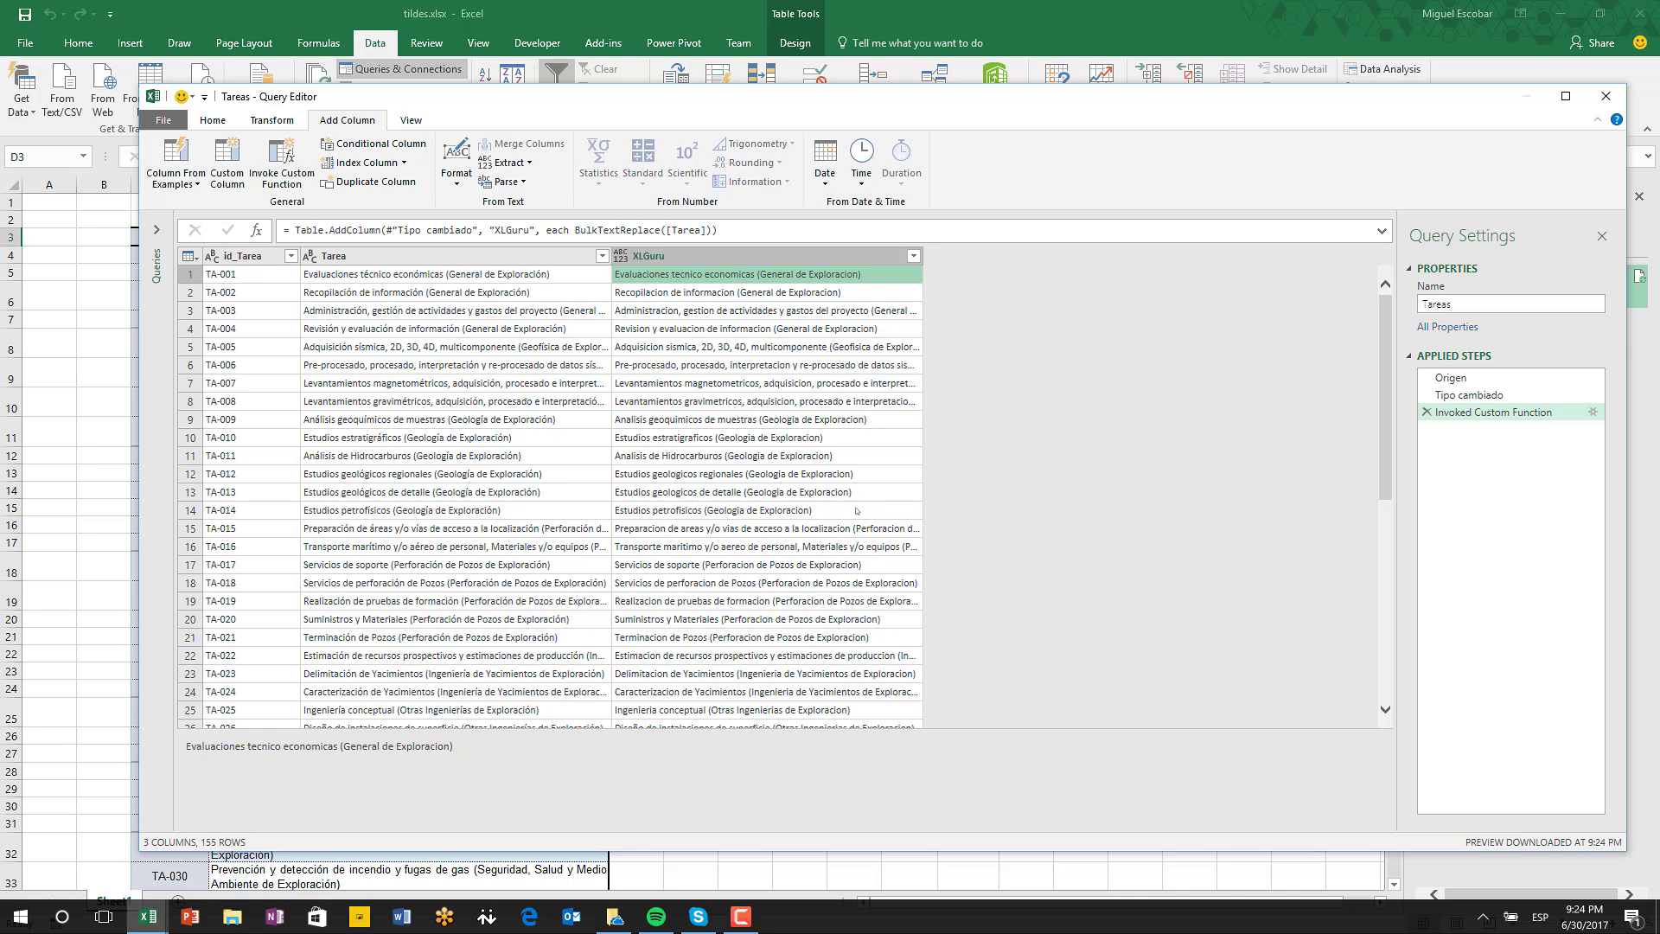
pyautogui.scroll(-3, 929, 581)
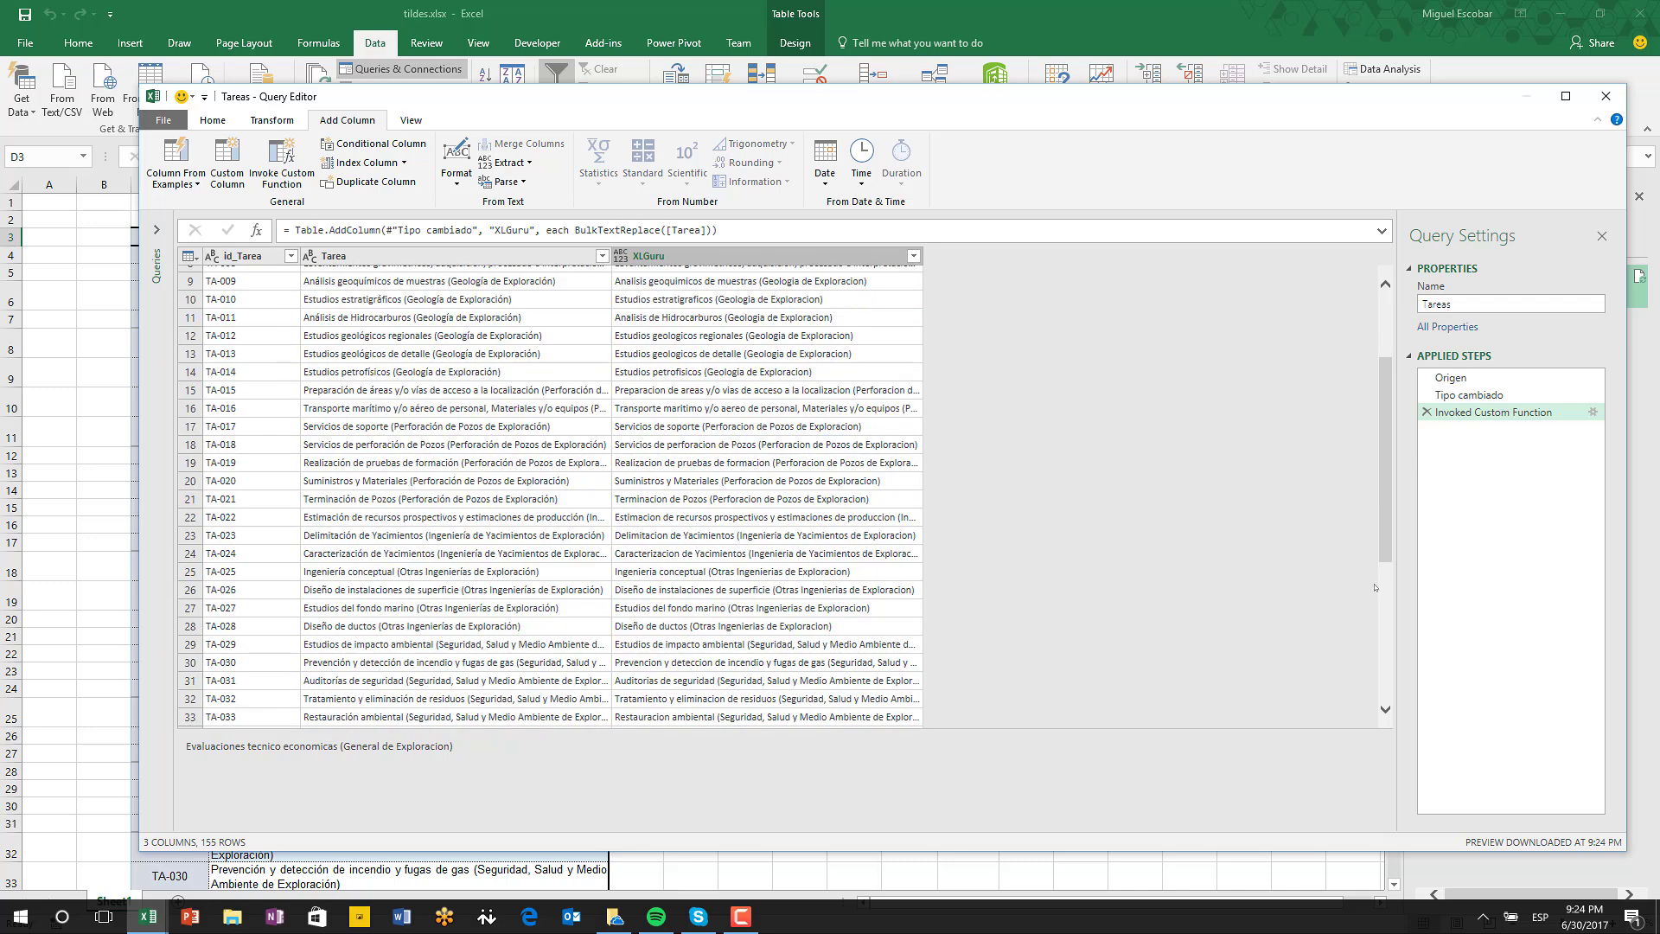
pyautogui.scroll(-20, 1388, 600)
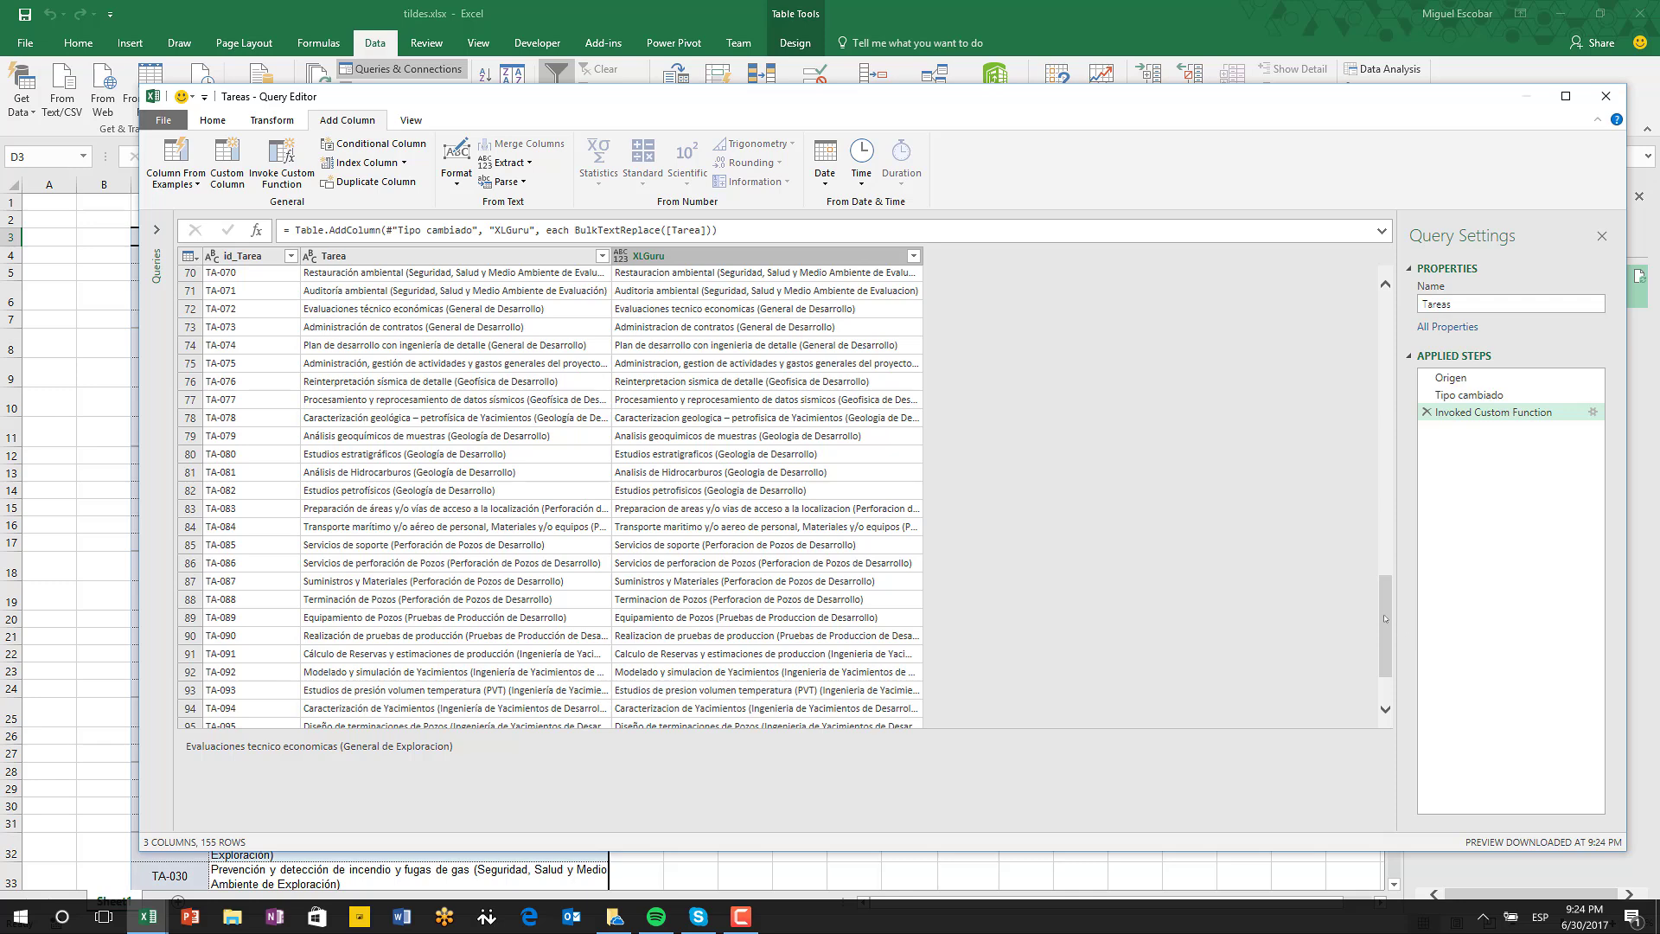
pyautogui.scroll(-10, 689, 327)
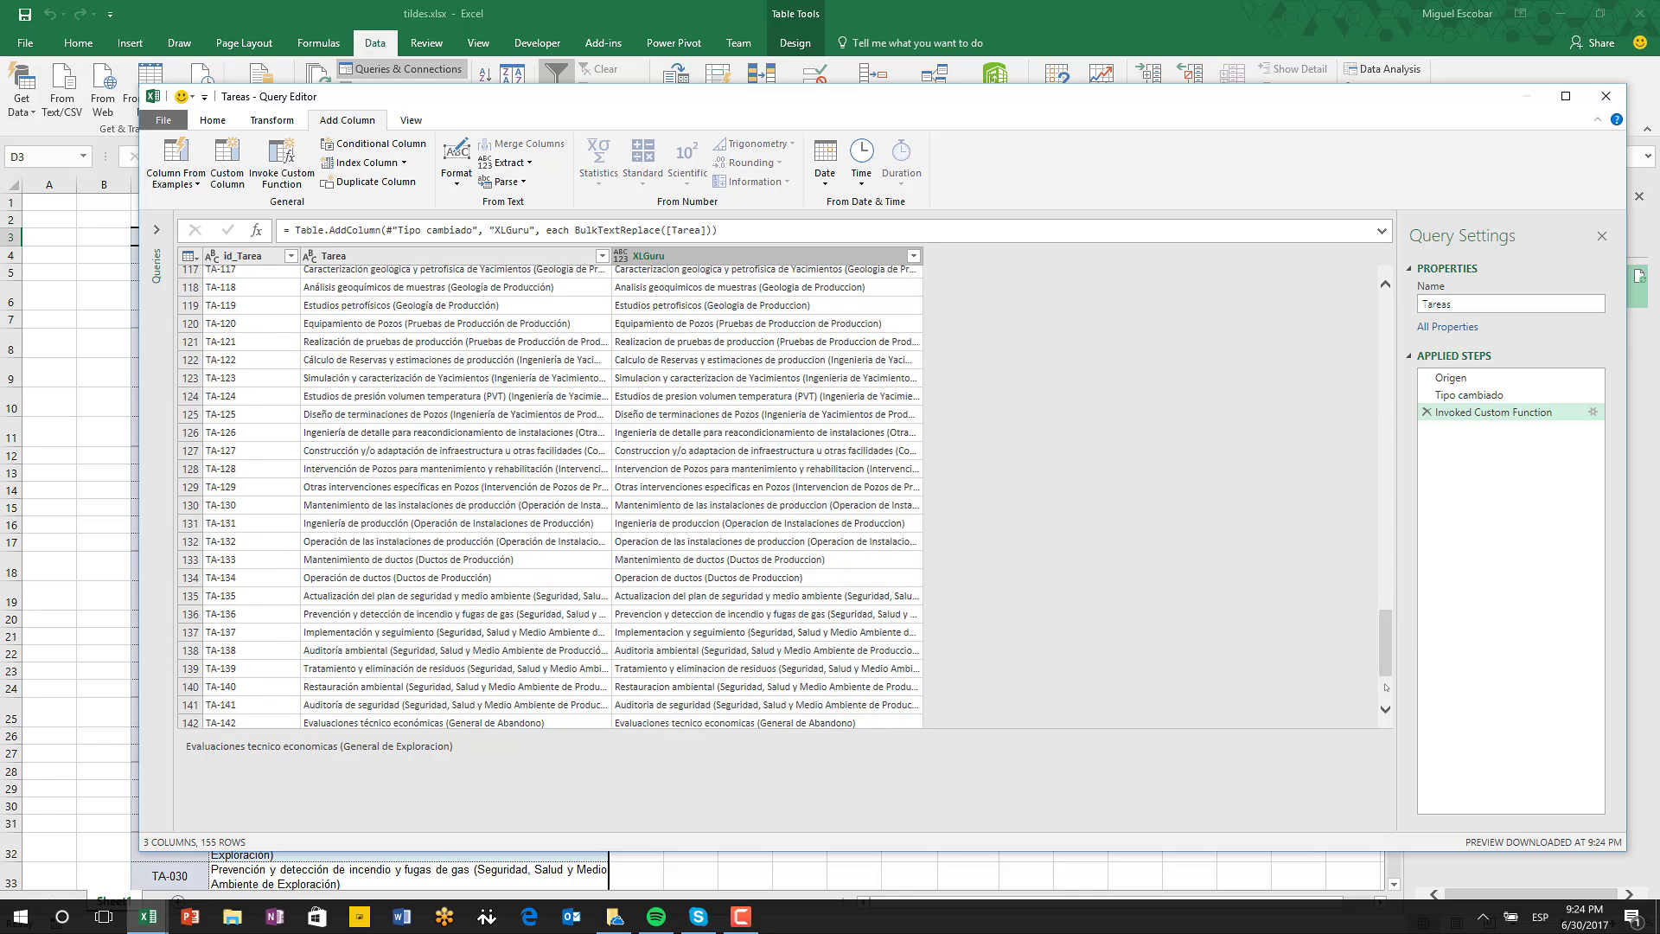
pyautogui.scroll(-2, 1385, 687)
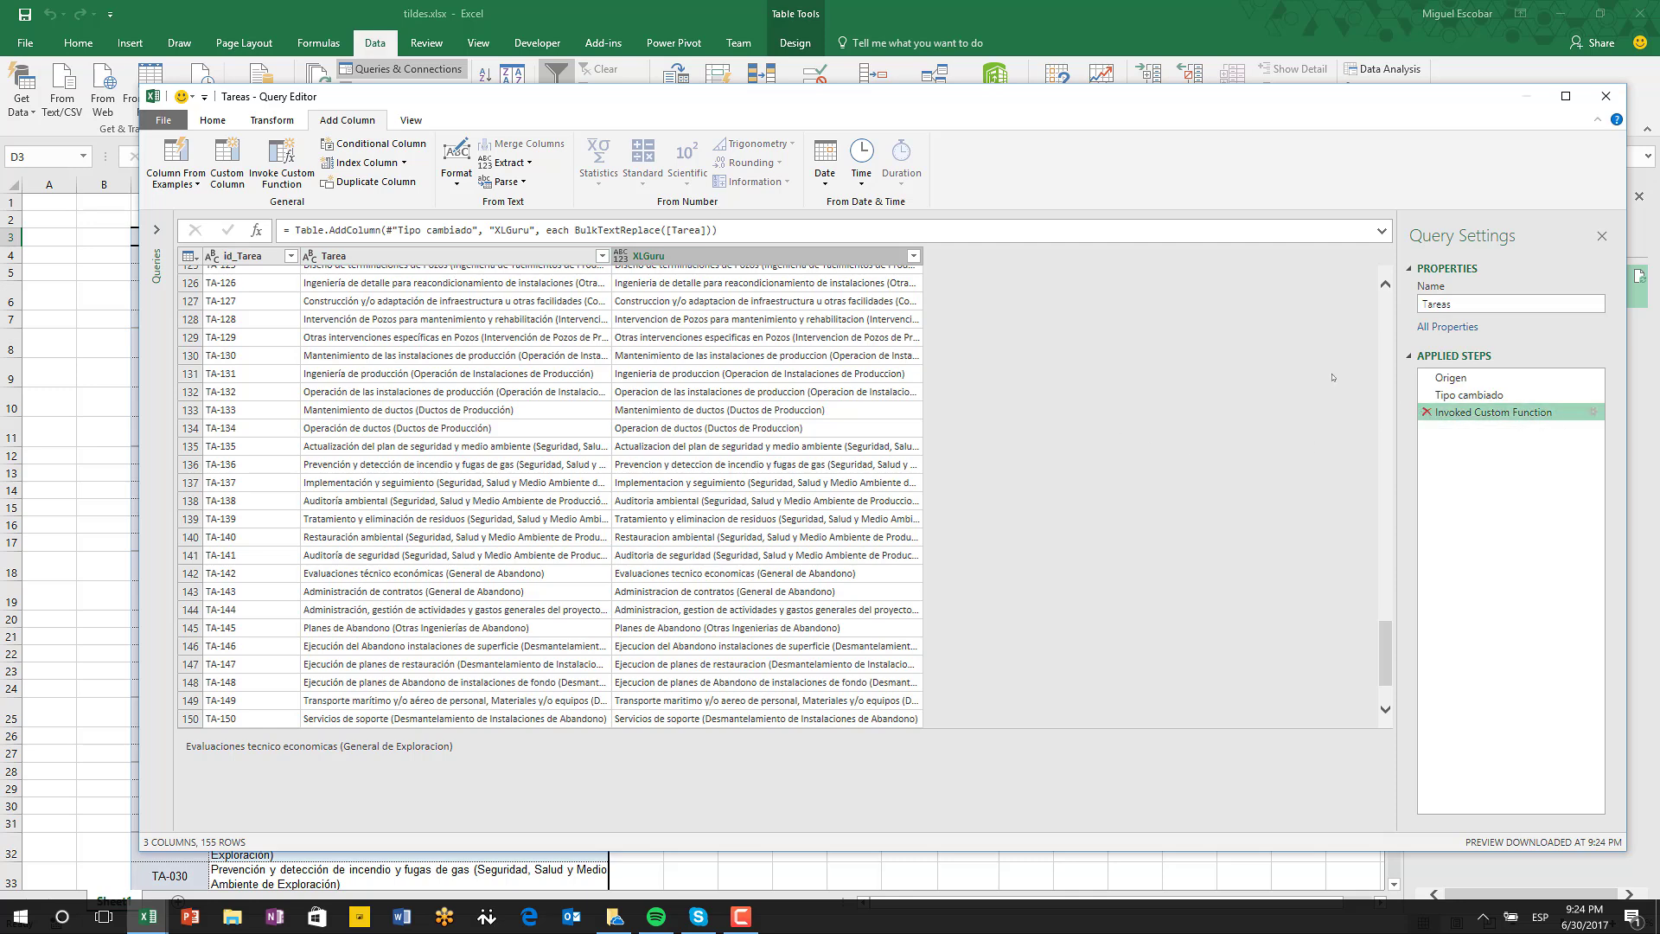
pyautogui.click(1425, 413)
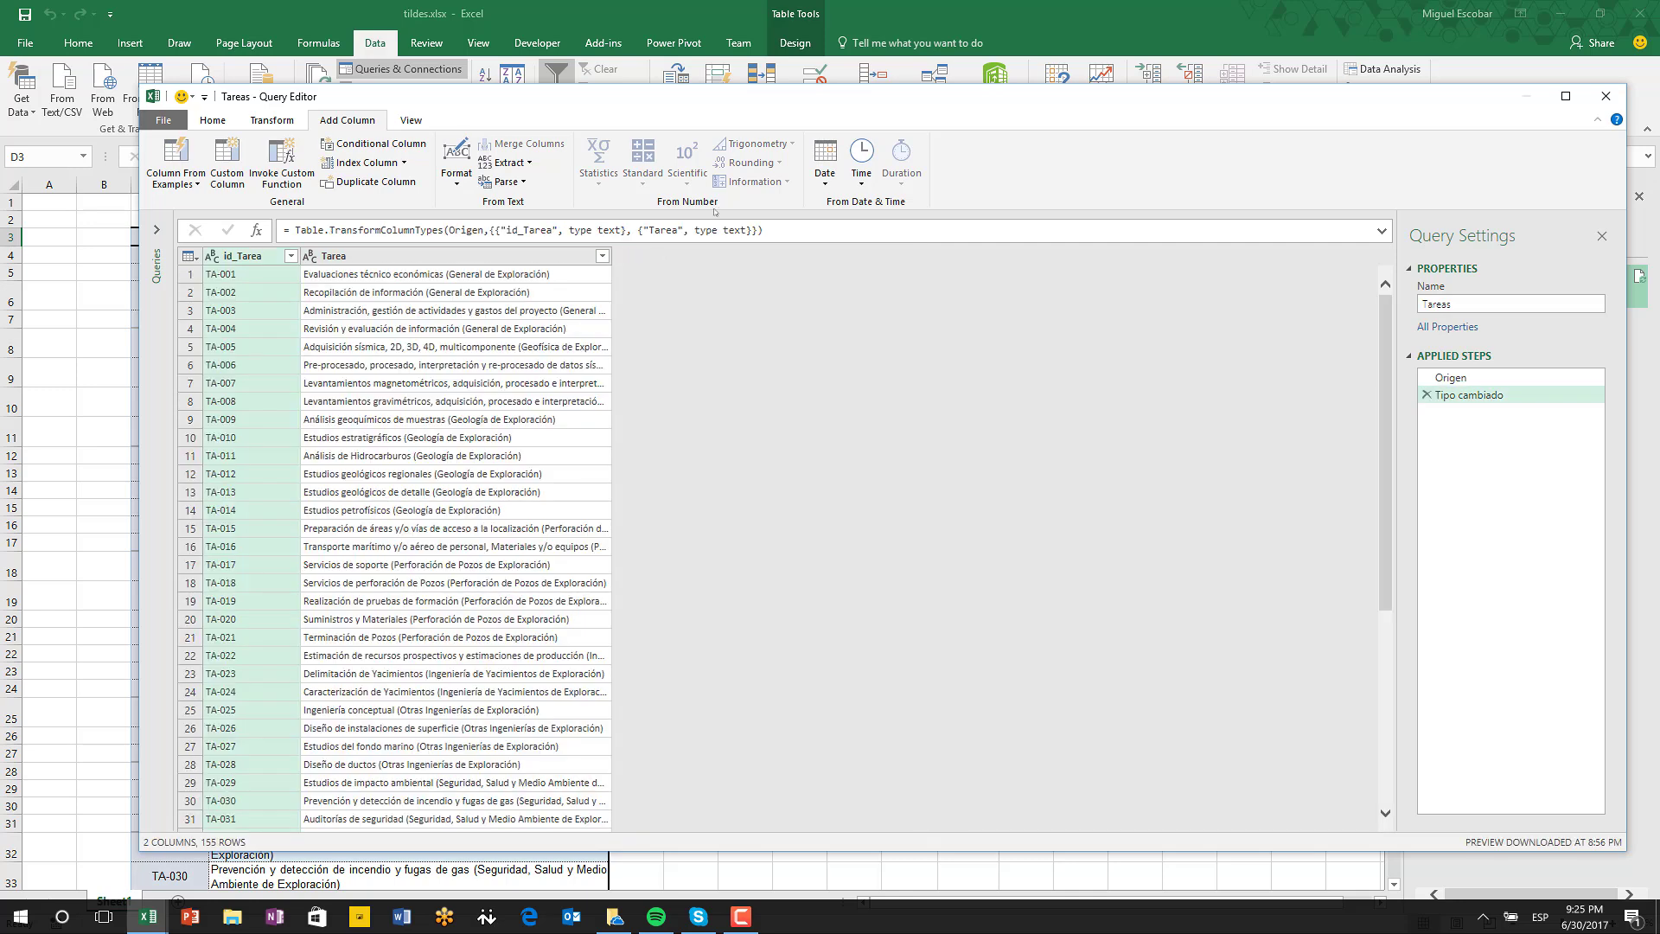
# Step: Duplicate the Tareas query and rename the copy as UniqueTareas
pyautogui.click(156, 229)
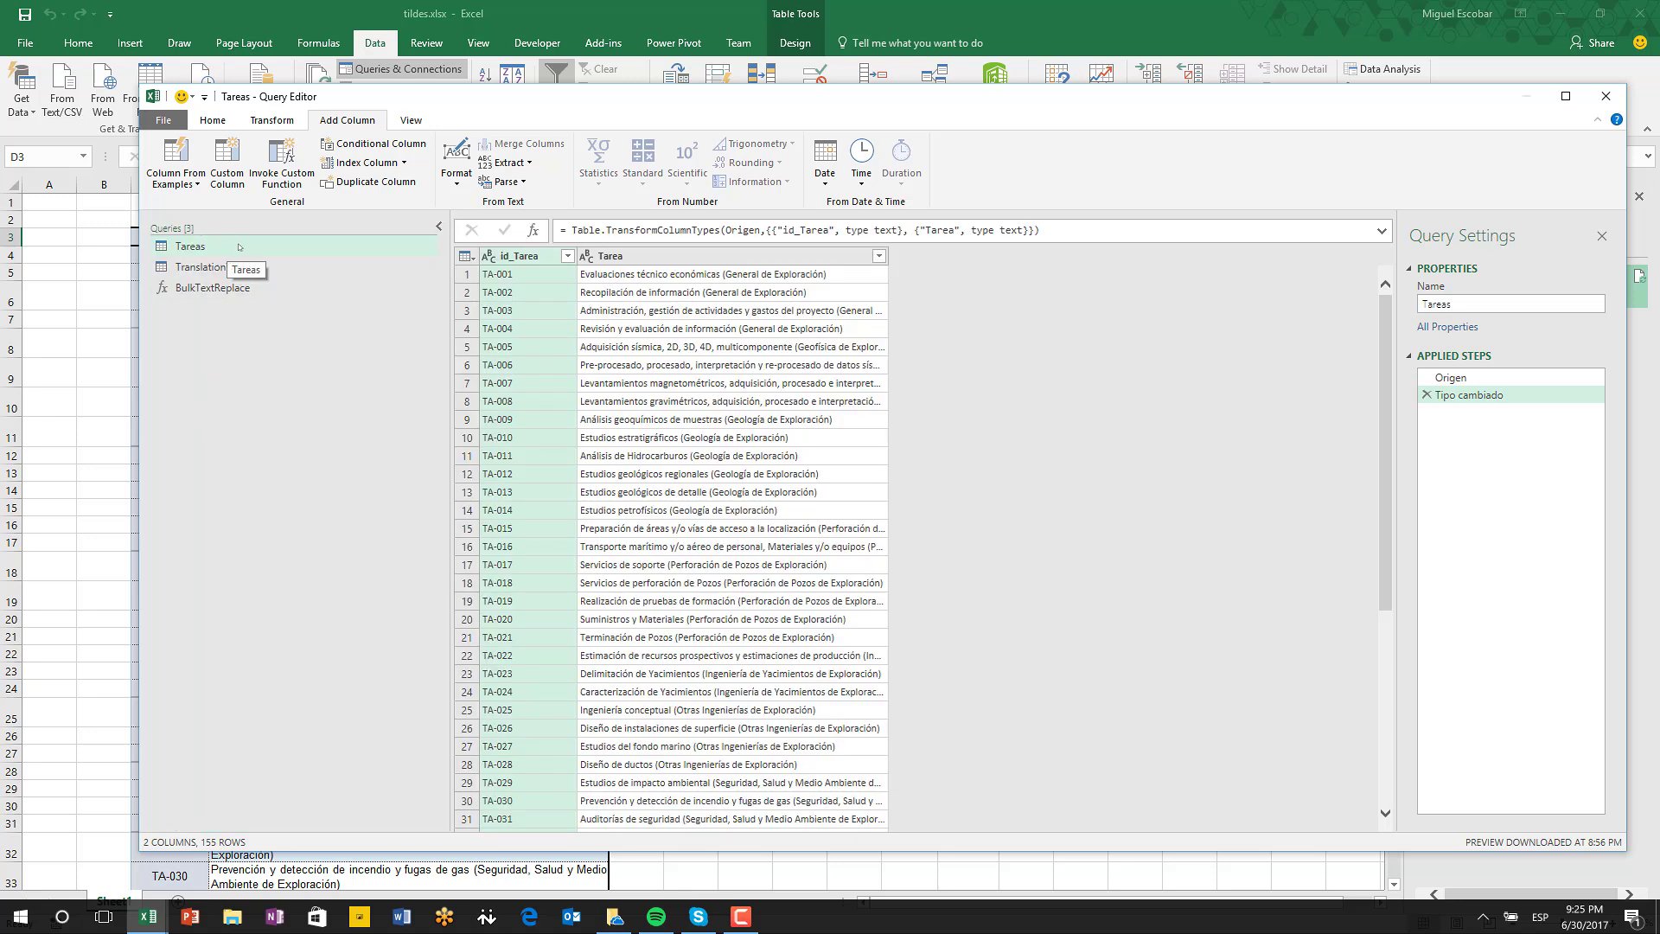
pyautogui.rightClick(238, 246)
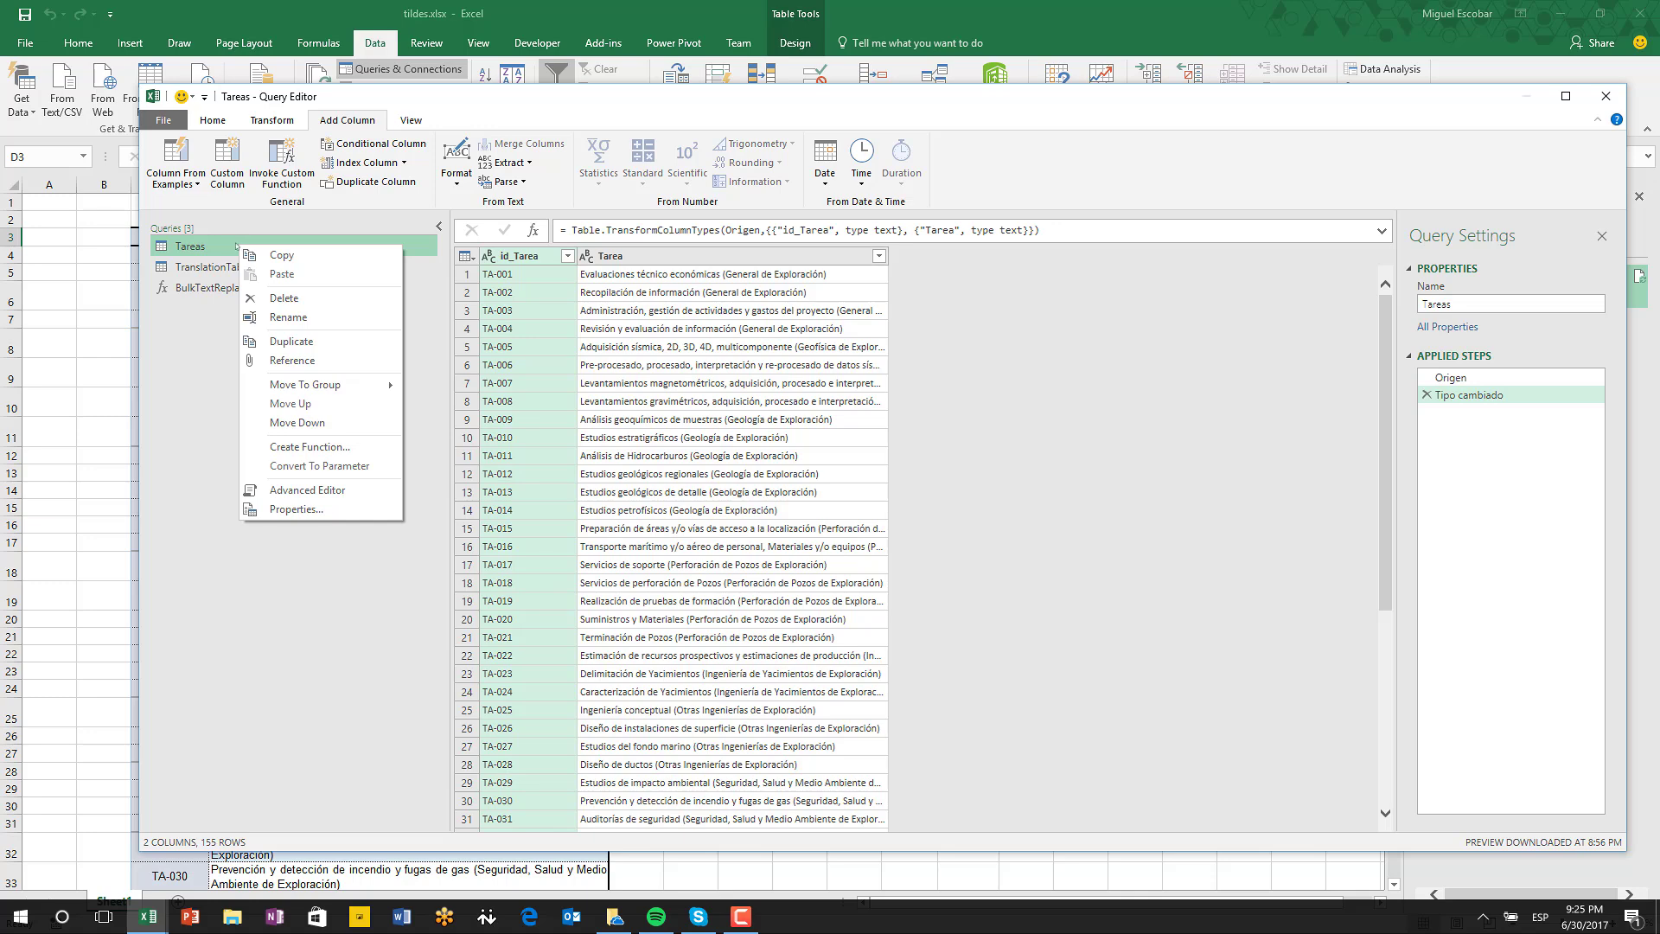
pyautogui.click(337, 347)
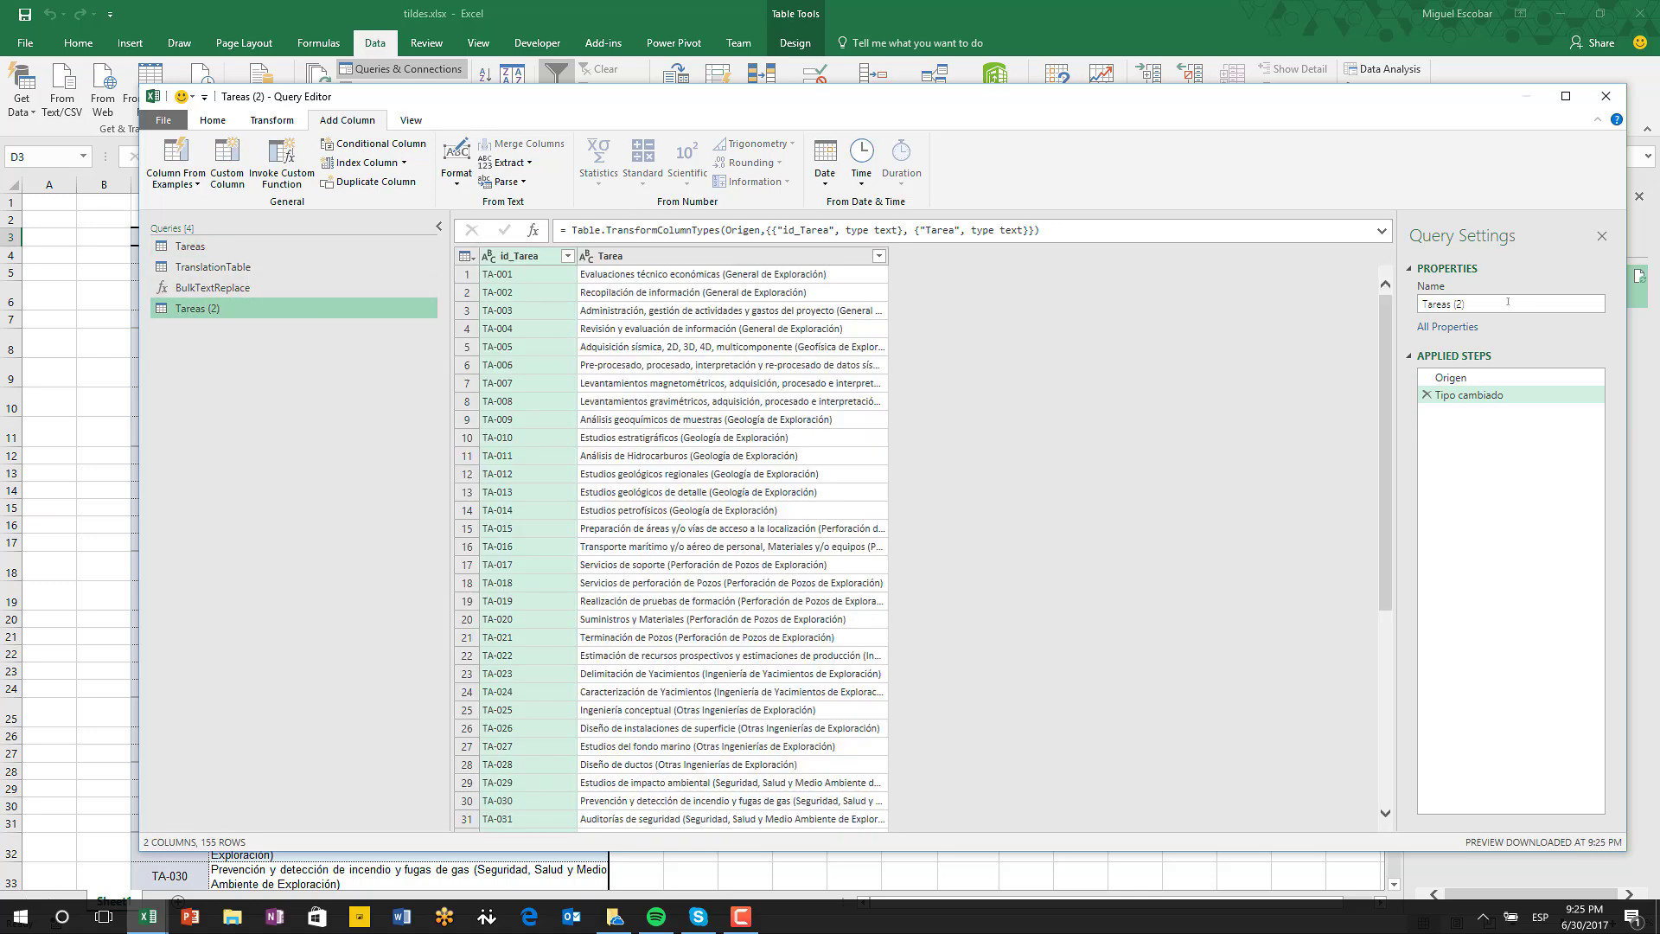
pyautogui.click(1508, 302)
pyautogui.write('Uni')
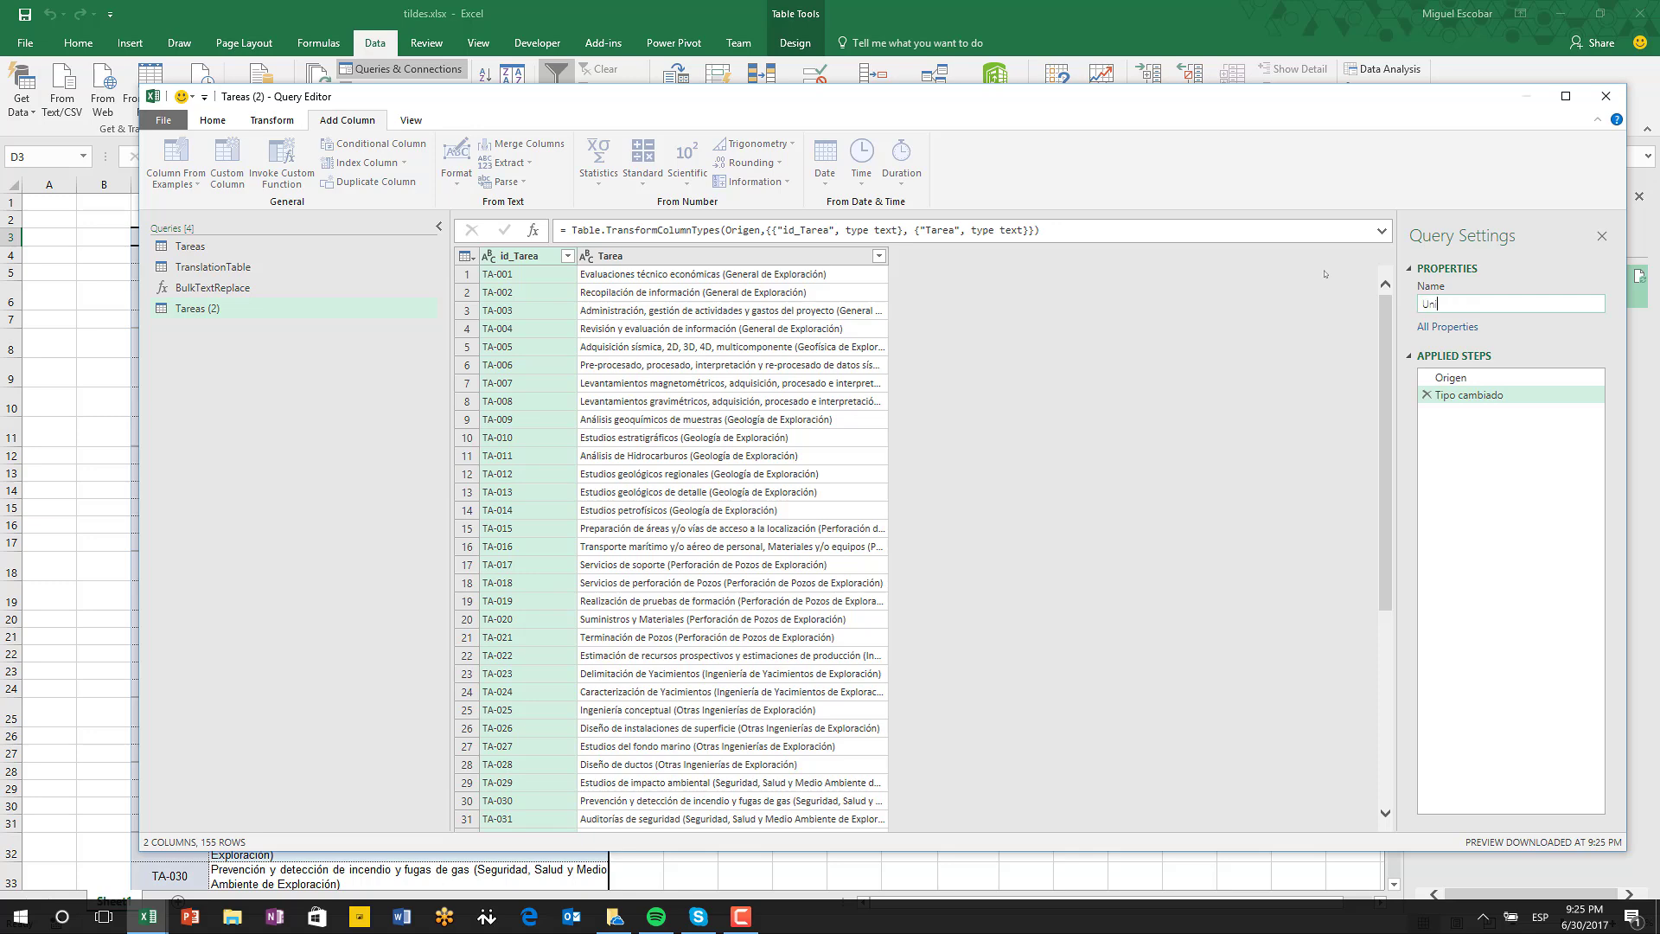
pyautogui.write('queTareas')
pyautogui.press('Return')
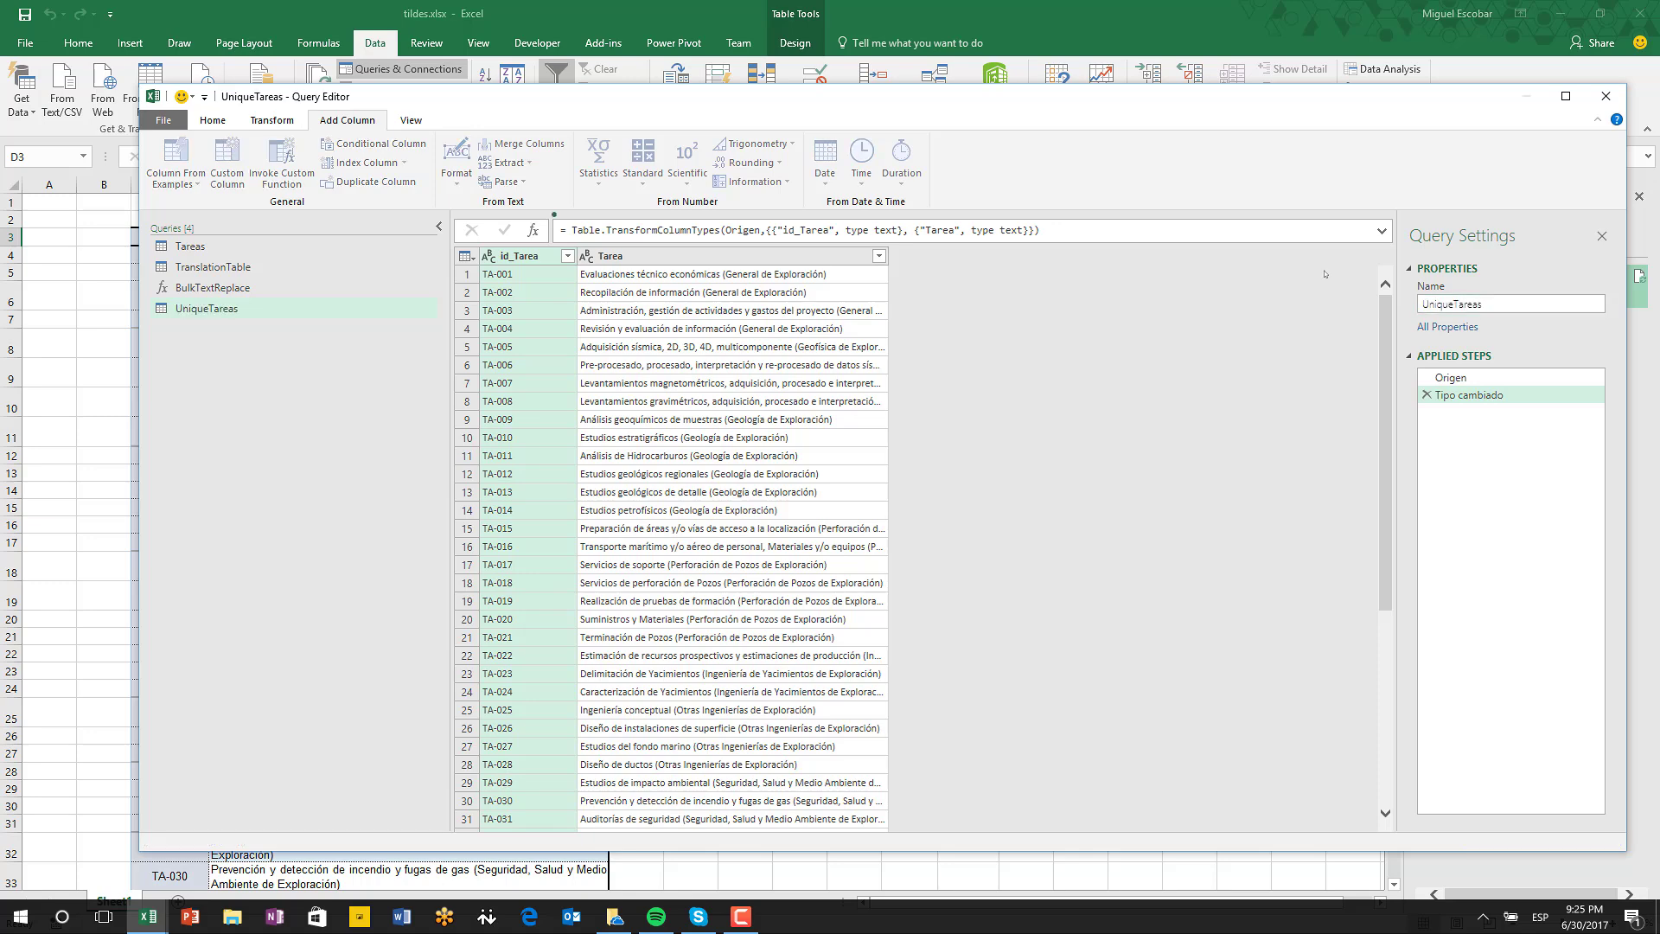
# Step: Keep only the Tarea column in UniqueTareas and remove its duplicate rows
pyautogui.keyDown('ctrl'); pyautogui.click(618, 256); pyautogui.keyUp('ctrl')
pyautogui.rightClick(618, 256)
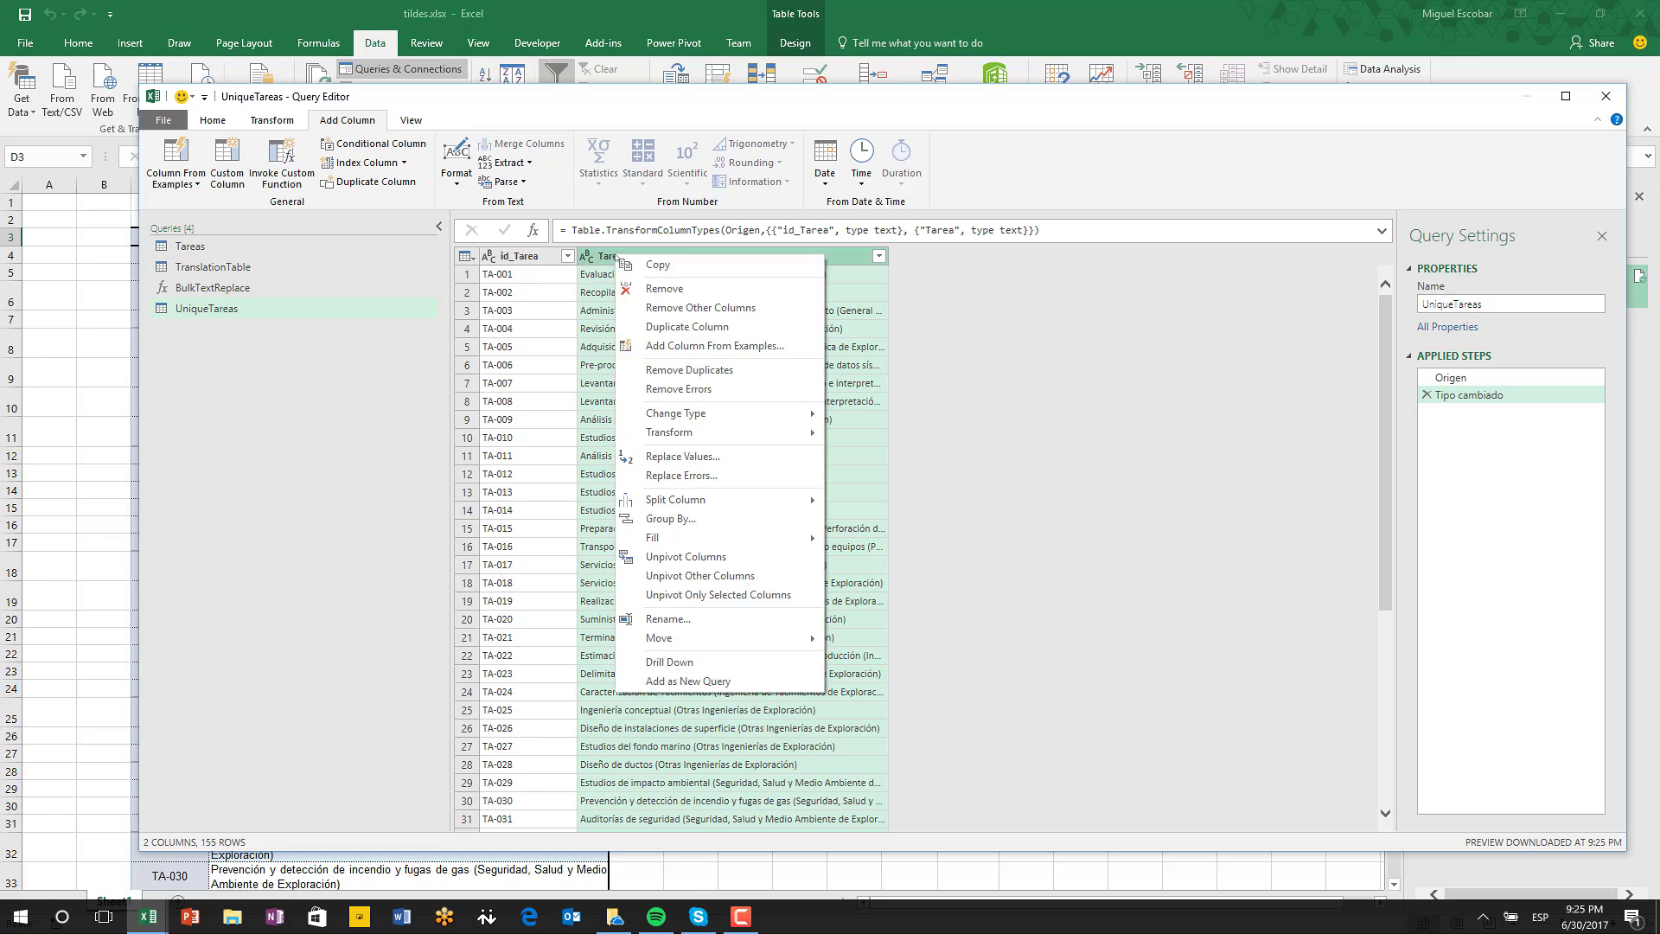
pyautogui.click(674, 308)
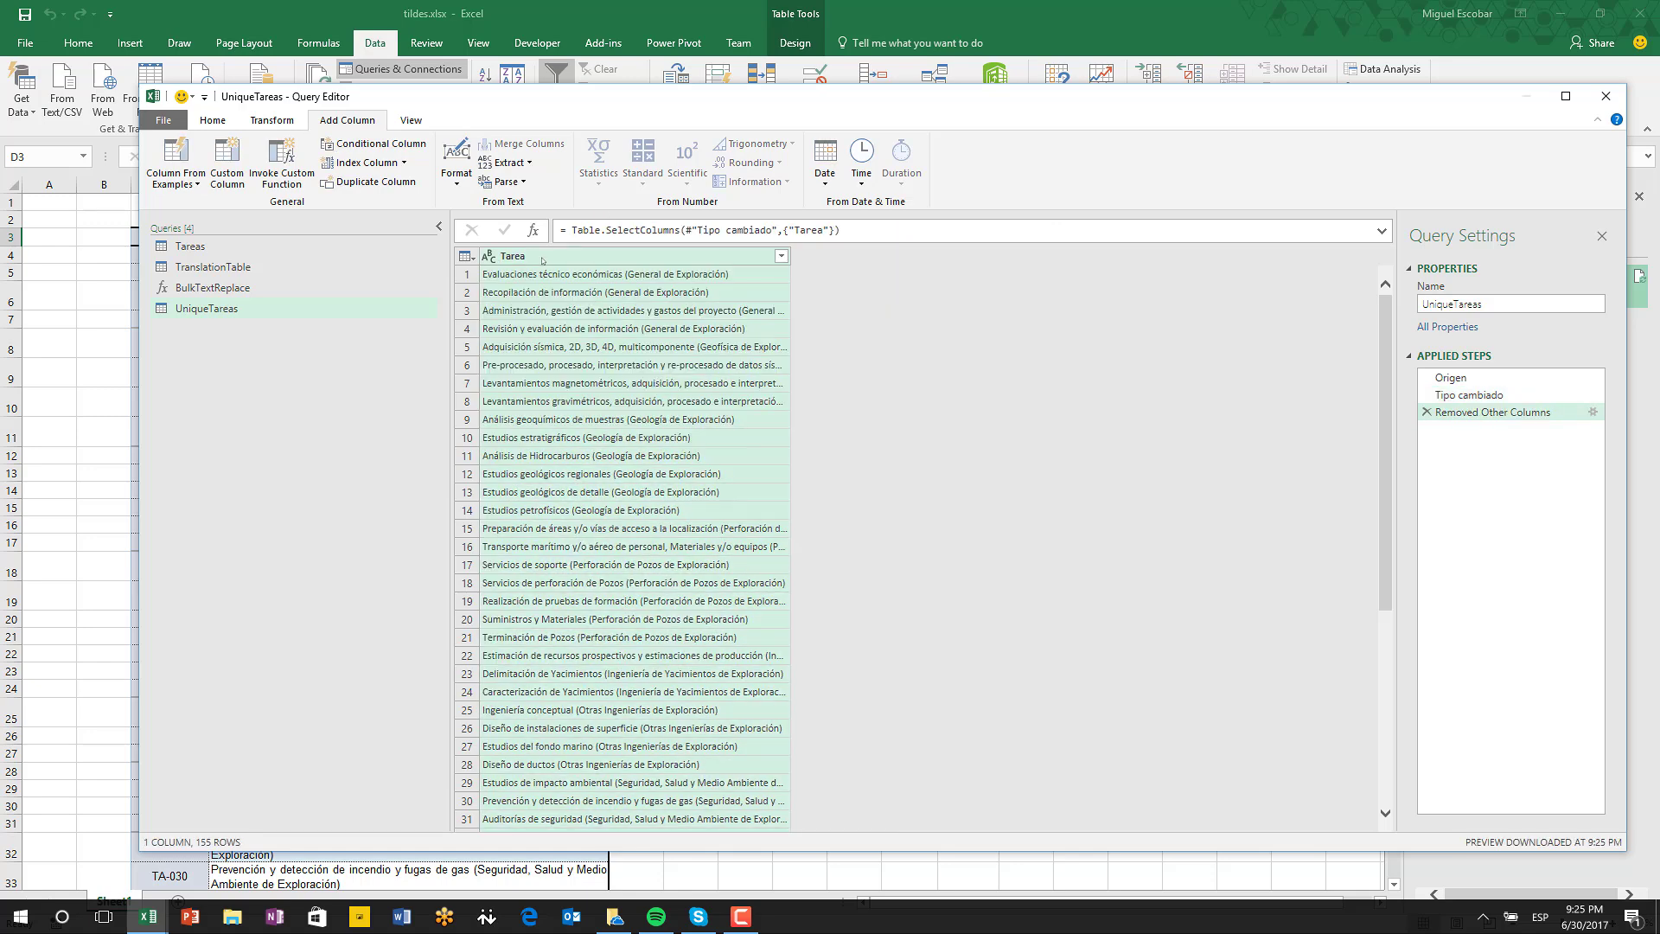
pyautogui.click(272, 119)
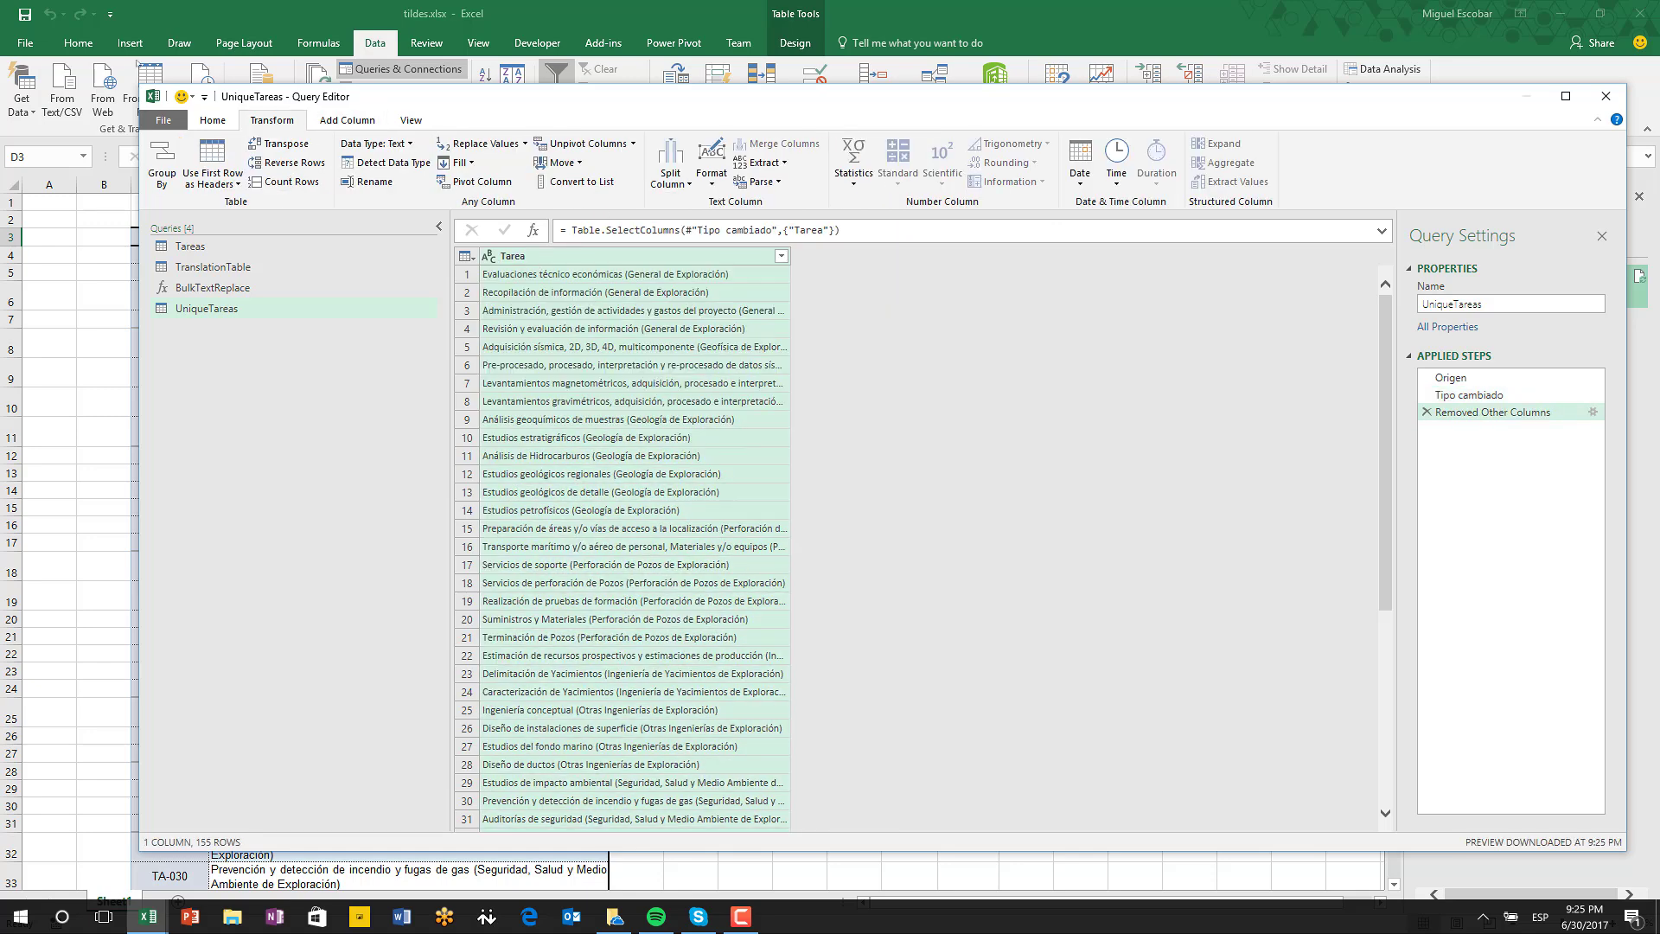
pyautogui.click(212, 119)
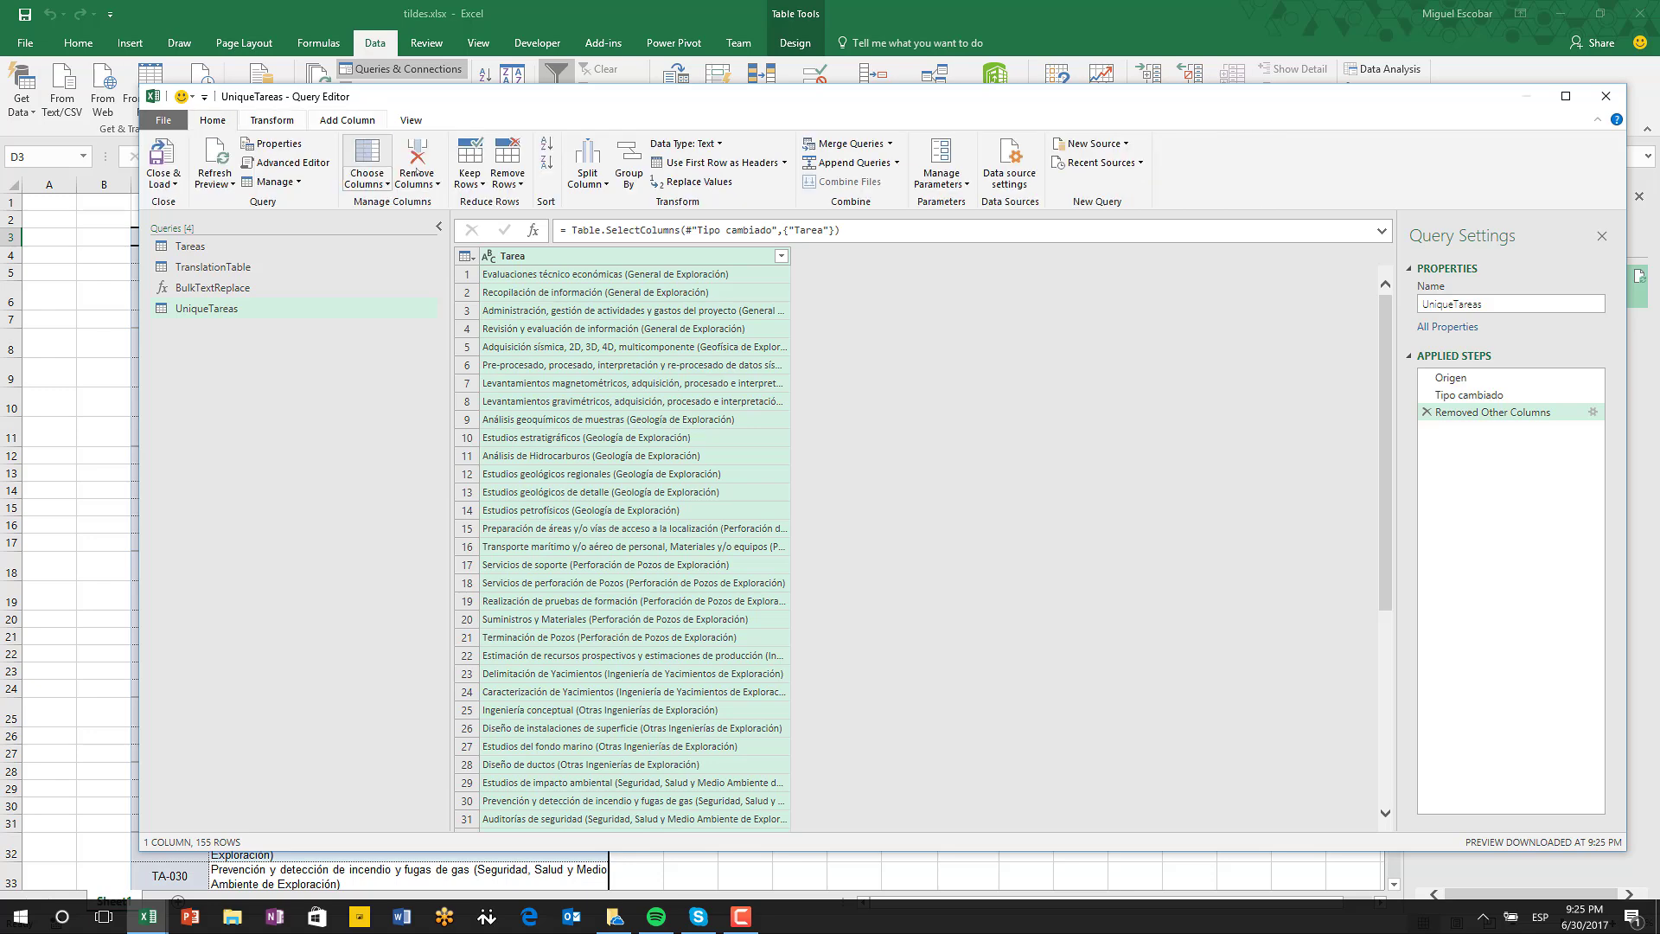
pyautogui.click(507, 177)
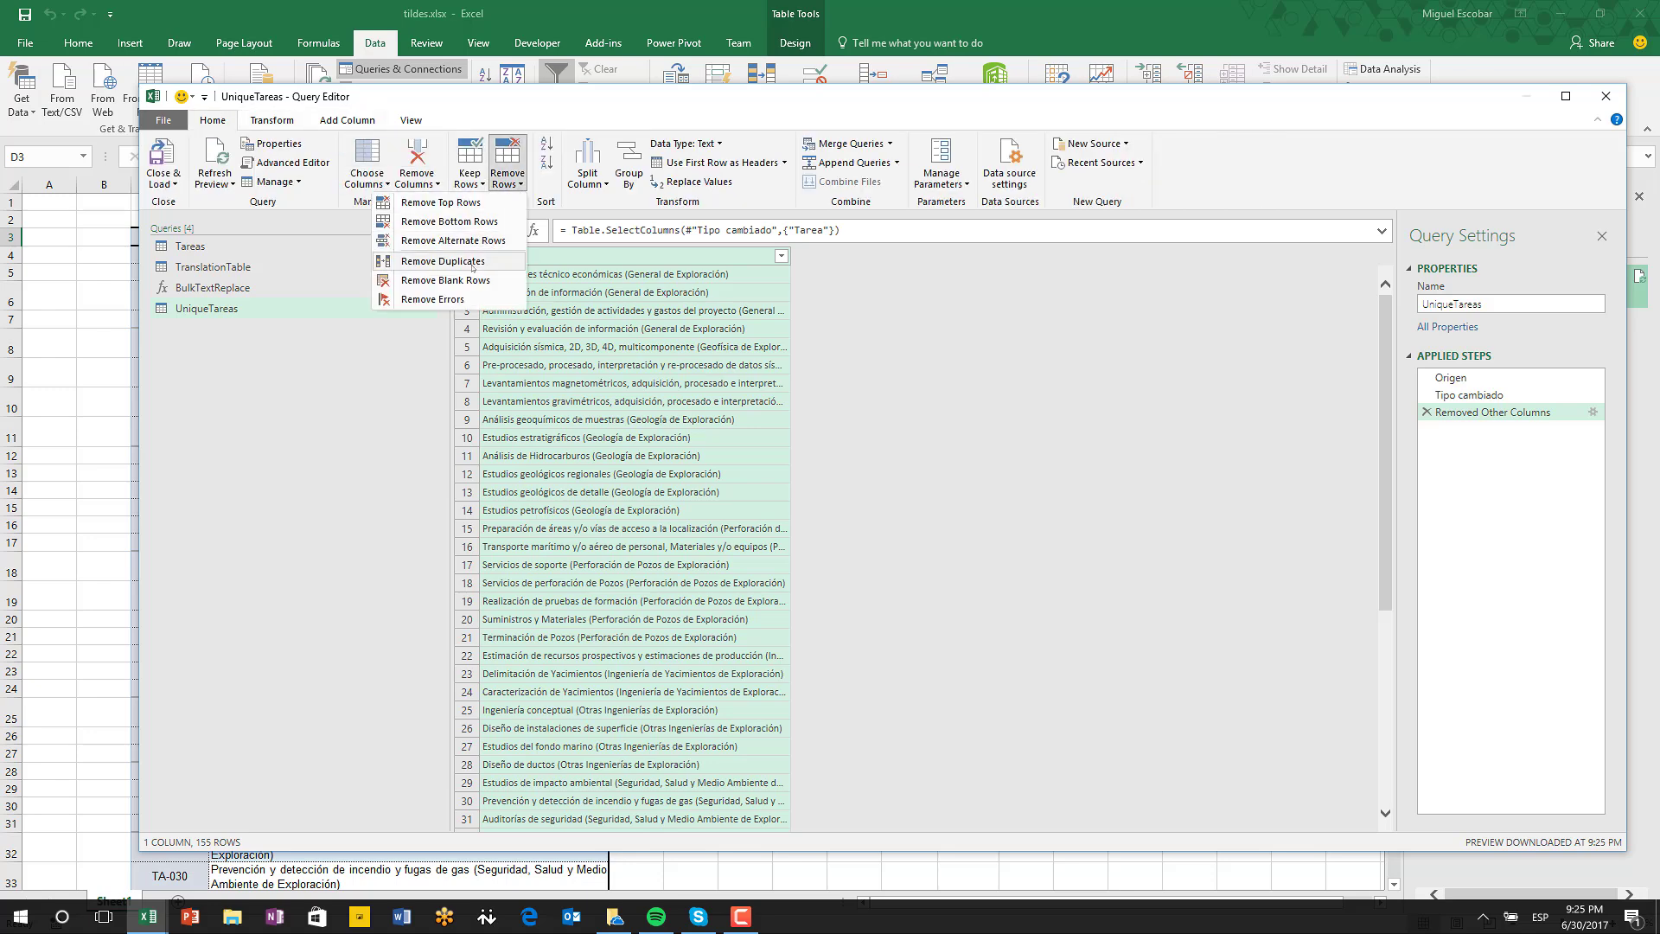
pyautogui.click(477, 259)
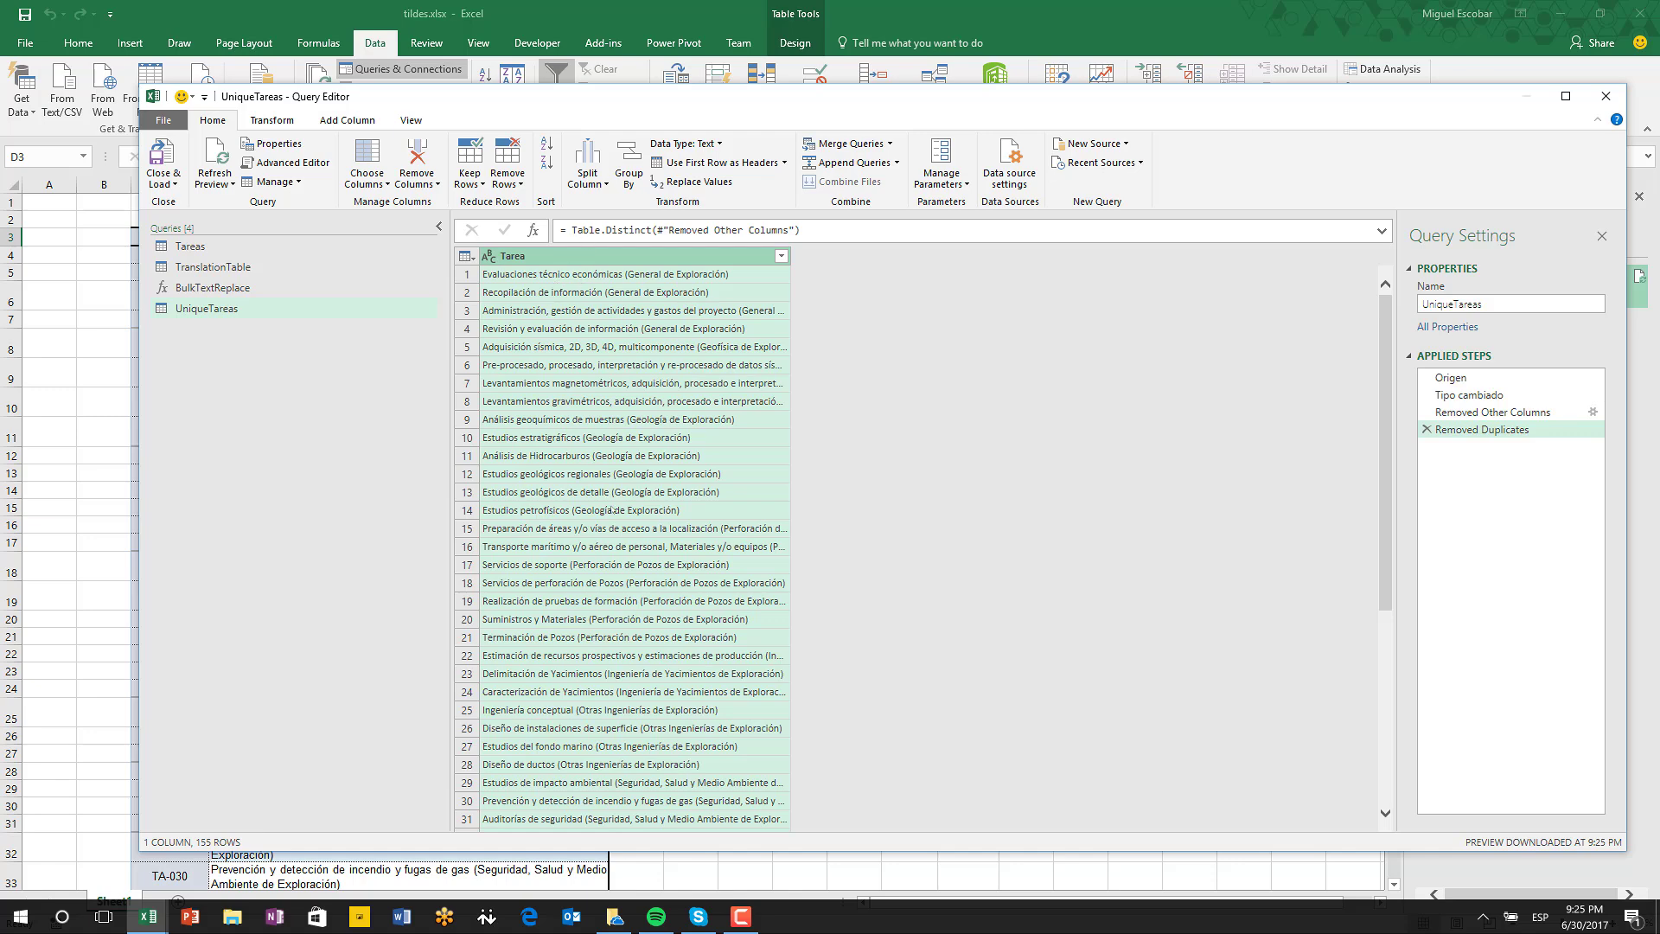
# Step: Invoke the BulkTextReplace function on the Tarea column of UniqueTareas, adding a column named BulkTextReplace
pyautogui.click(346, 120)
pyautogui.click(282, 164)
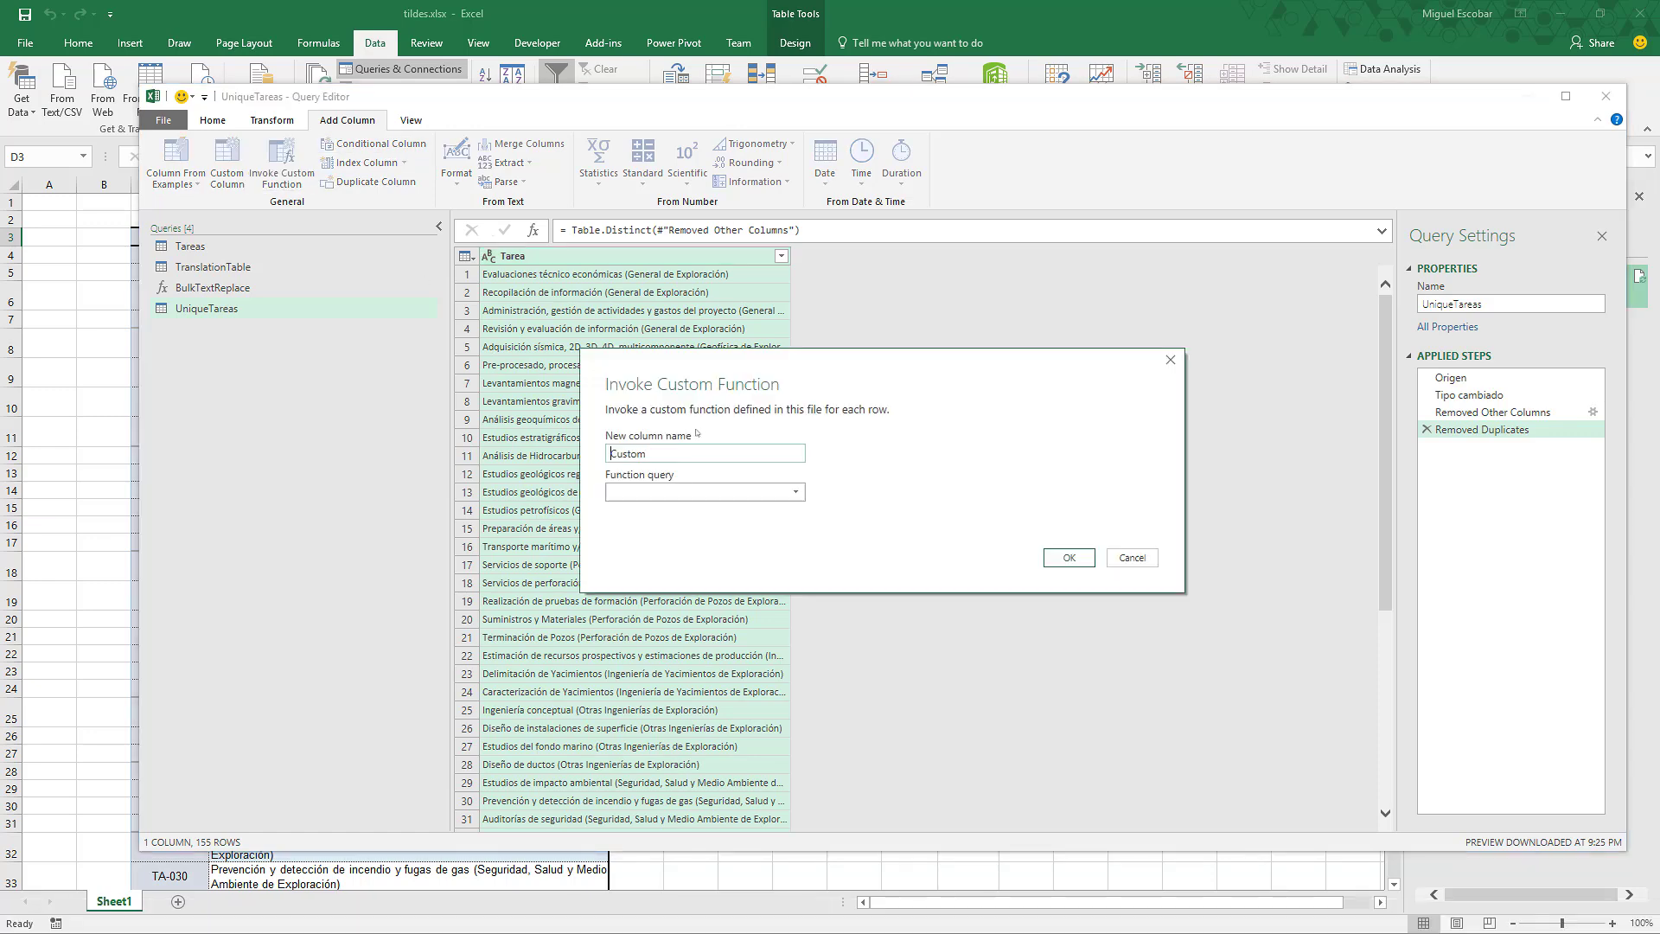
pyautogui.click(705, 492)
pyautogui.click(705, 510)
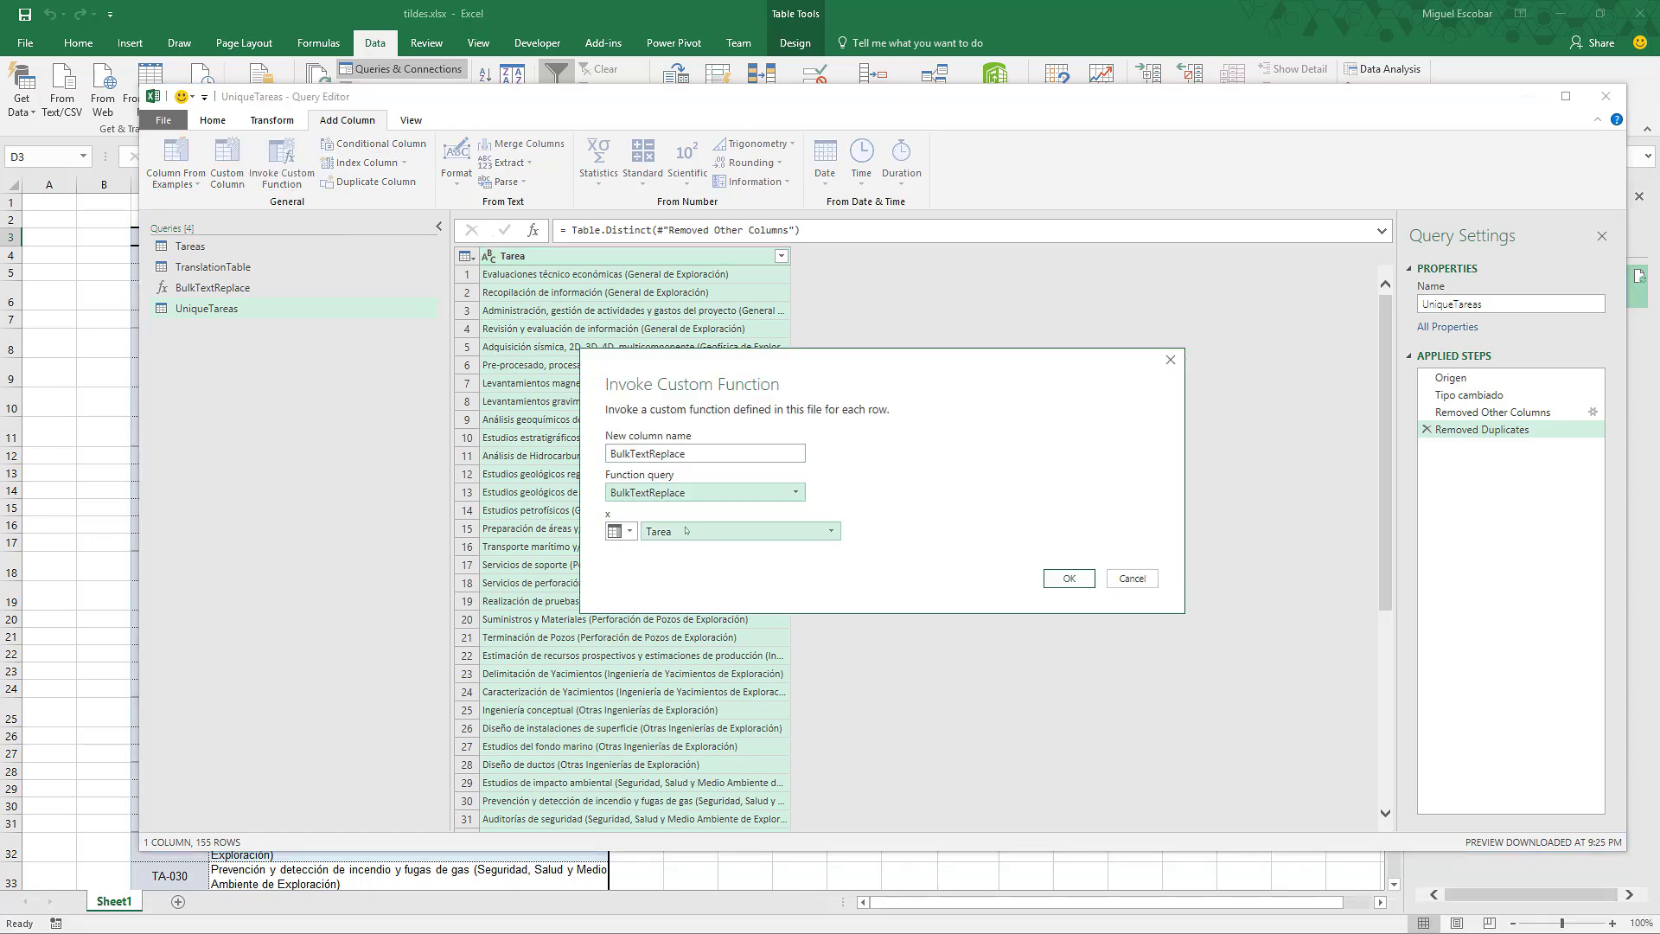
pyautogui.click(743, 526)
pyautogui.click(1068, 580)
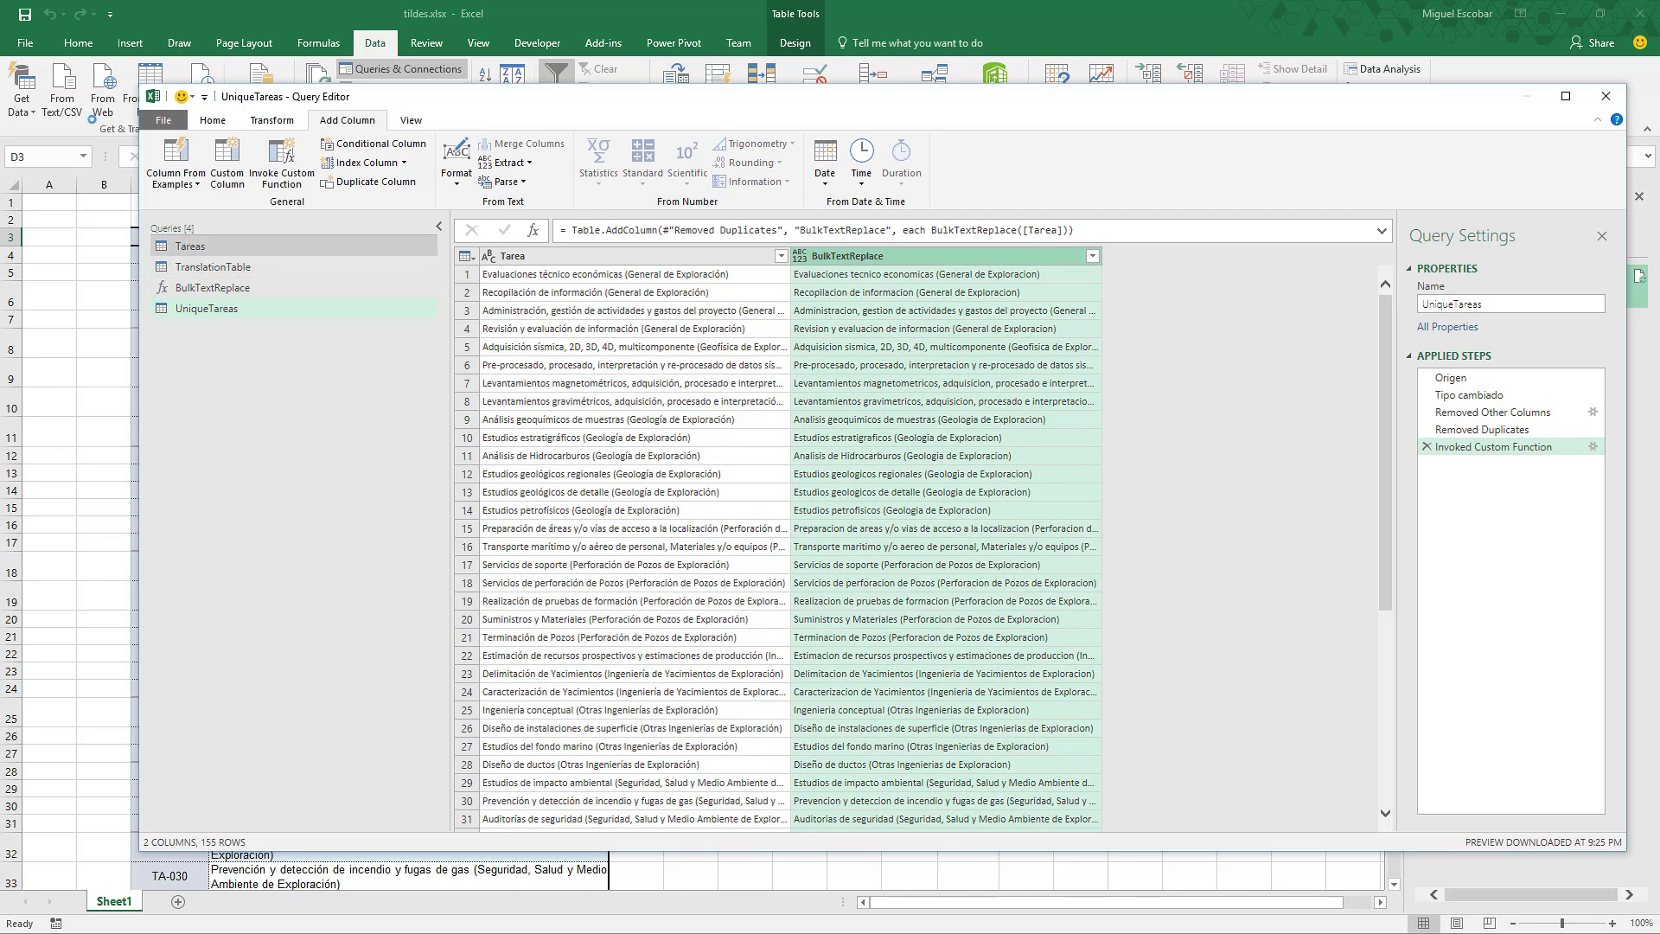
# Step: Merge the Tareas query with UniqueTareas, matching on the Tarea columns with a Left Outer join
pyautogui.click(190, 247)
pyautogui.click(214, 123)
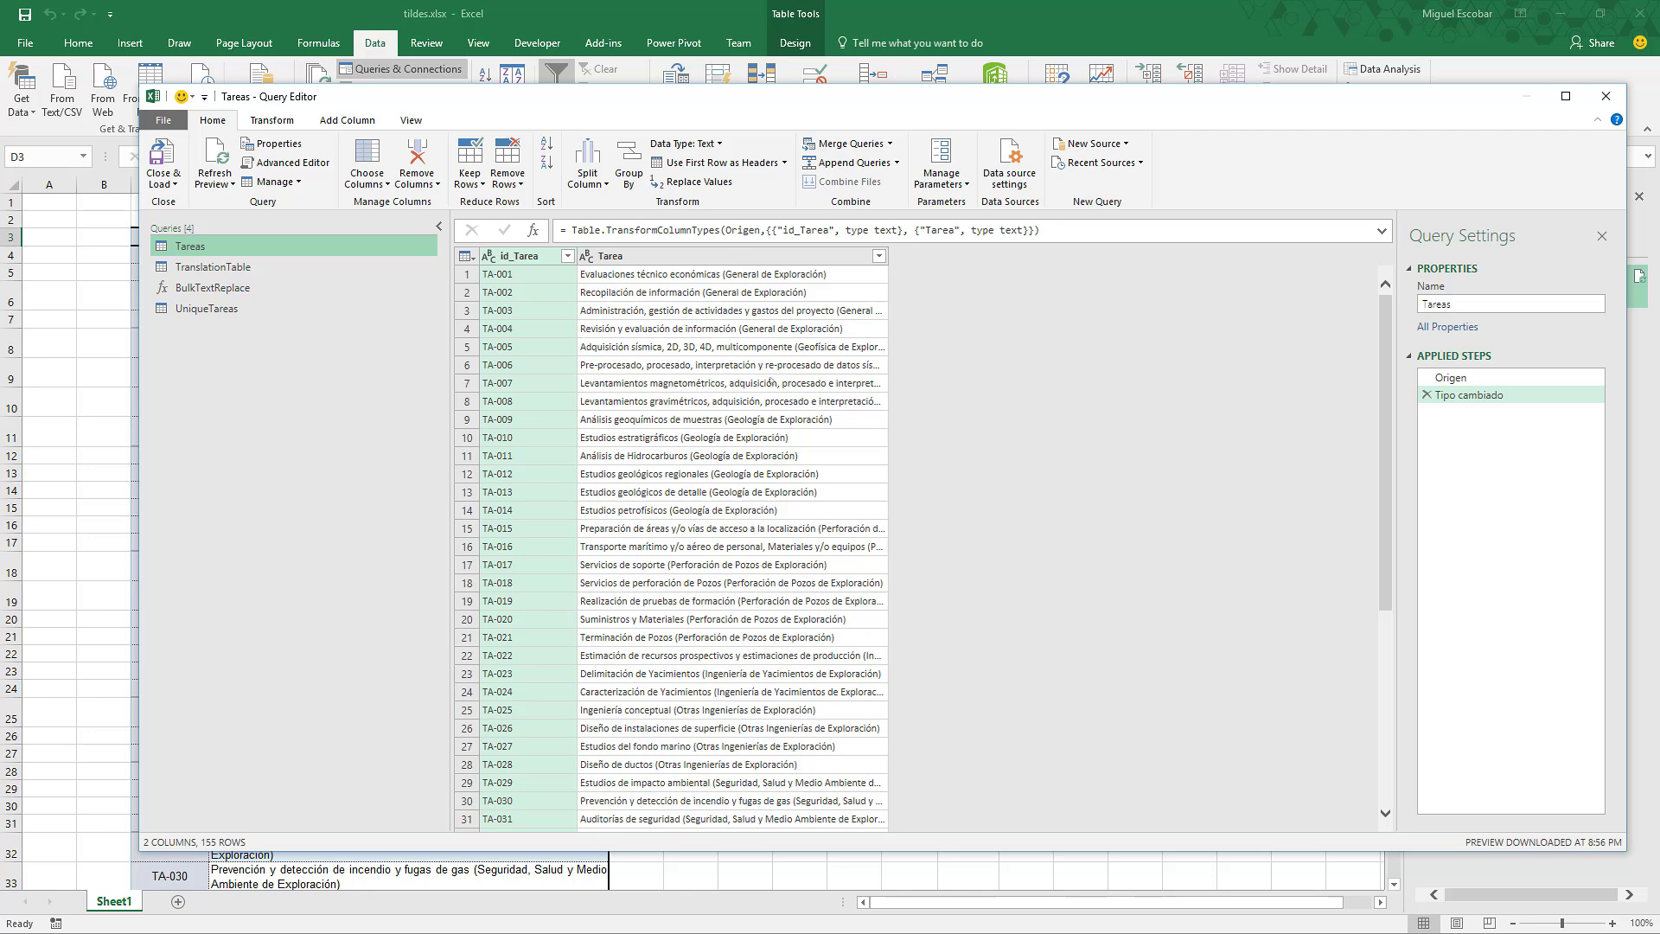
pyautogui.click(884, 148)
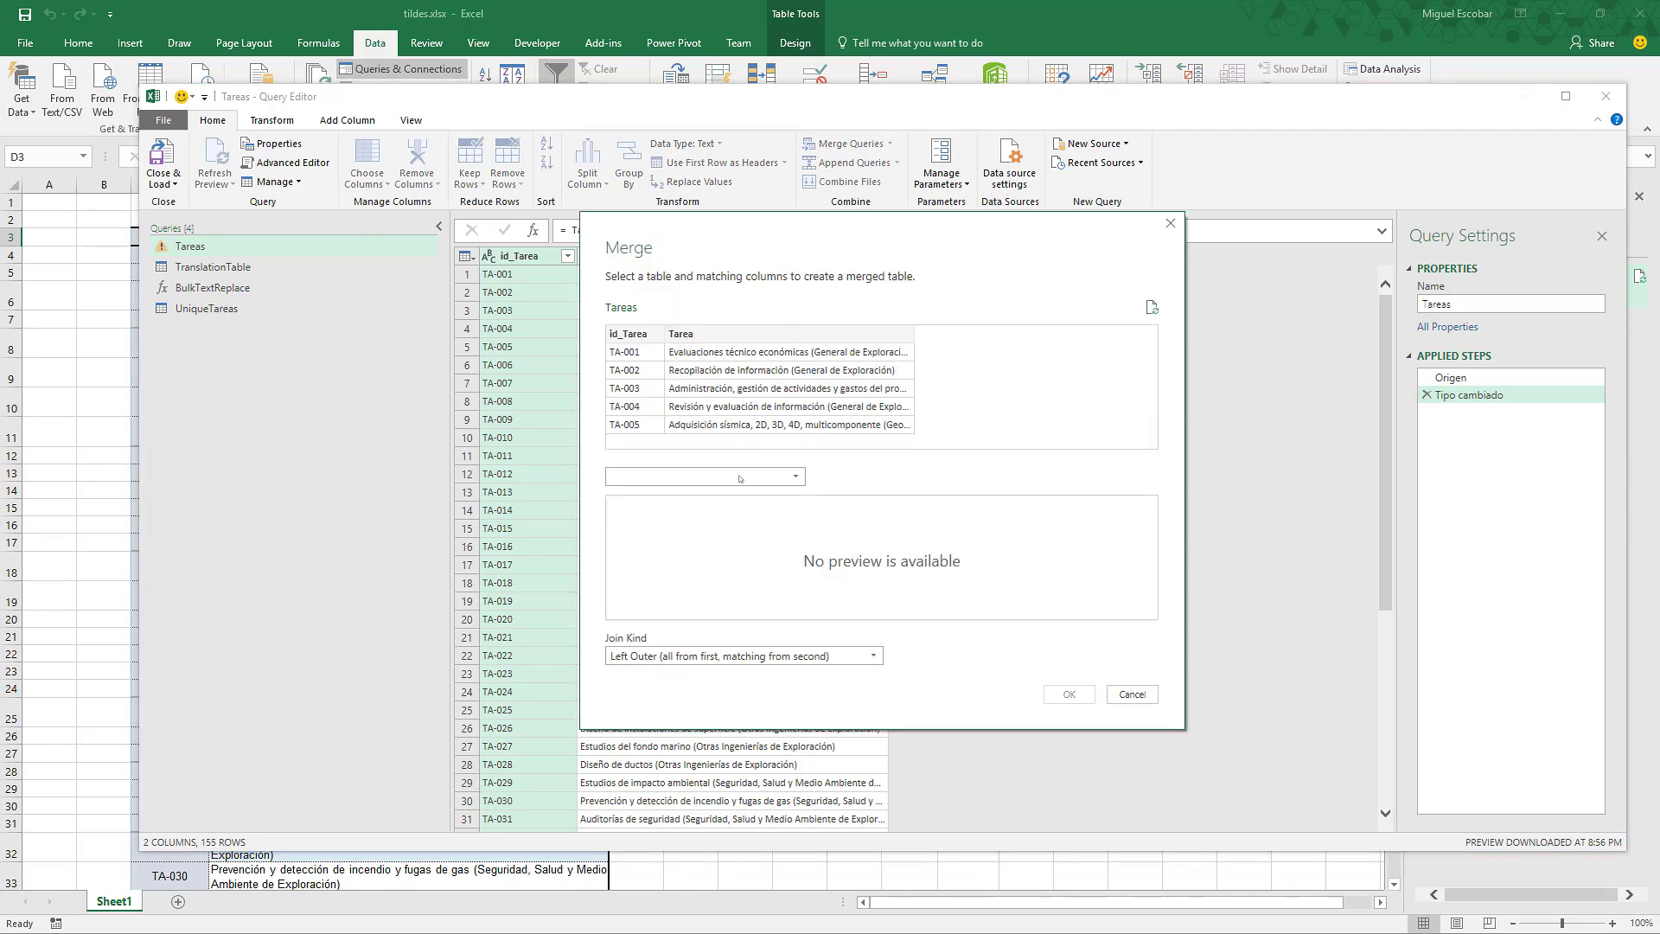
pyautogui.click(741, 476)
pyautogui.click(679, 528)
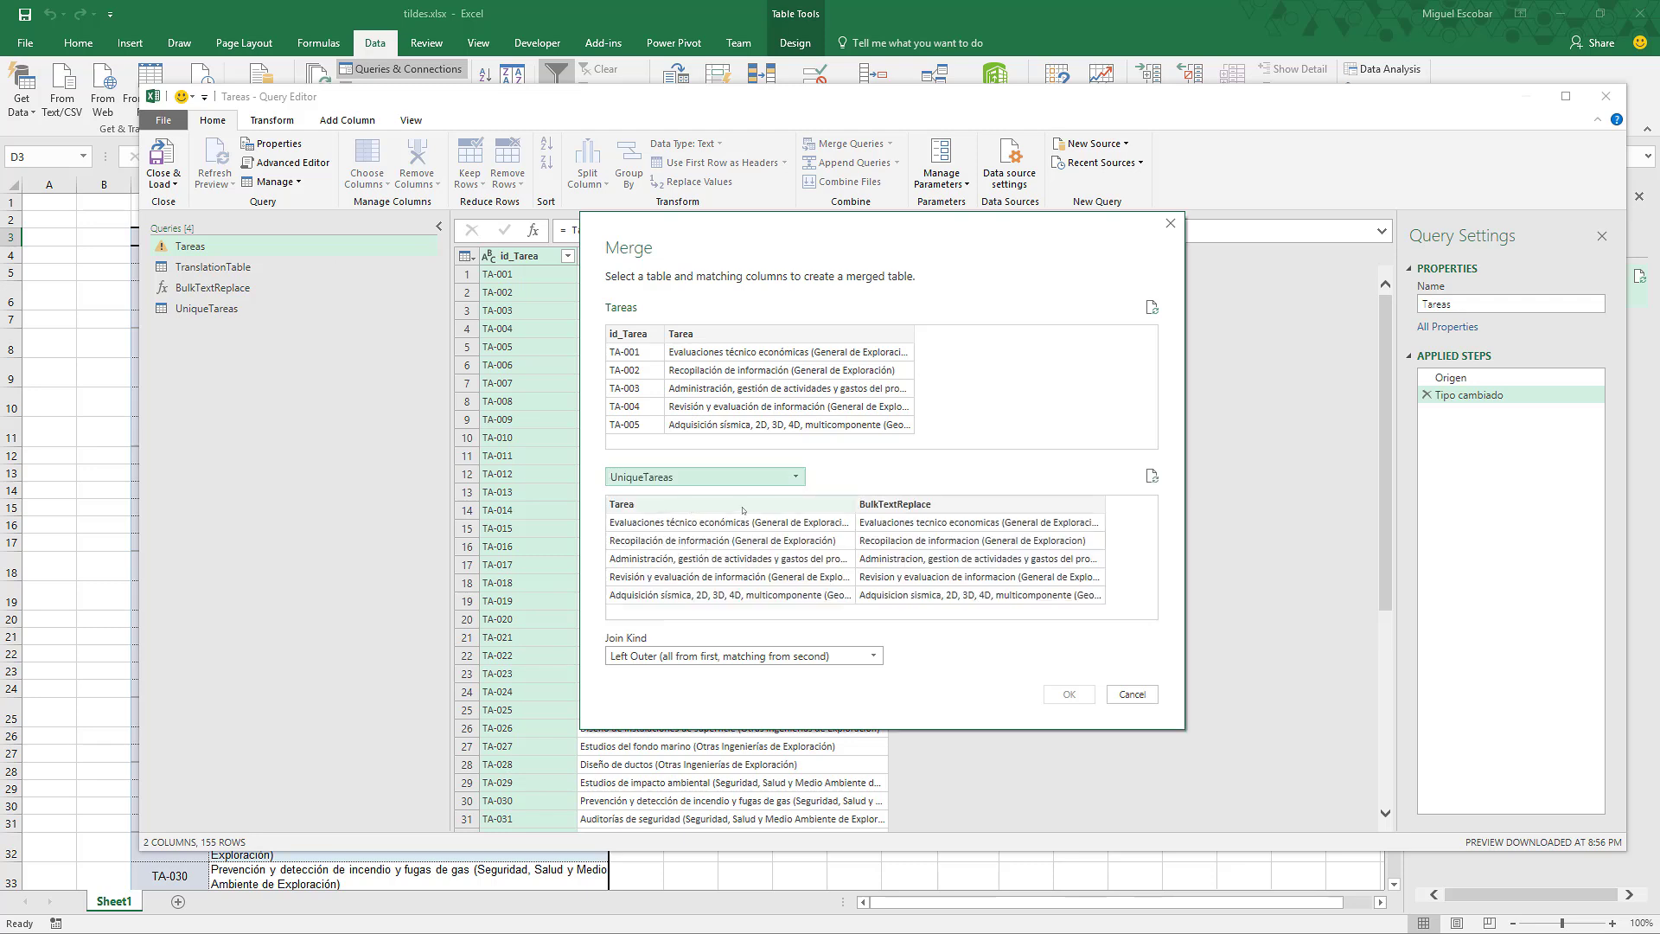
pyautogui.click(743, 509)
pyautogui.click(767, 333)
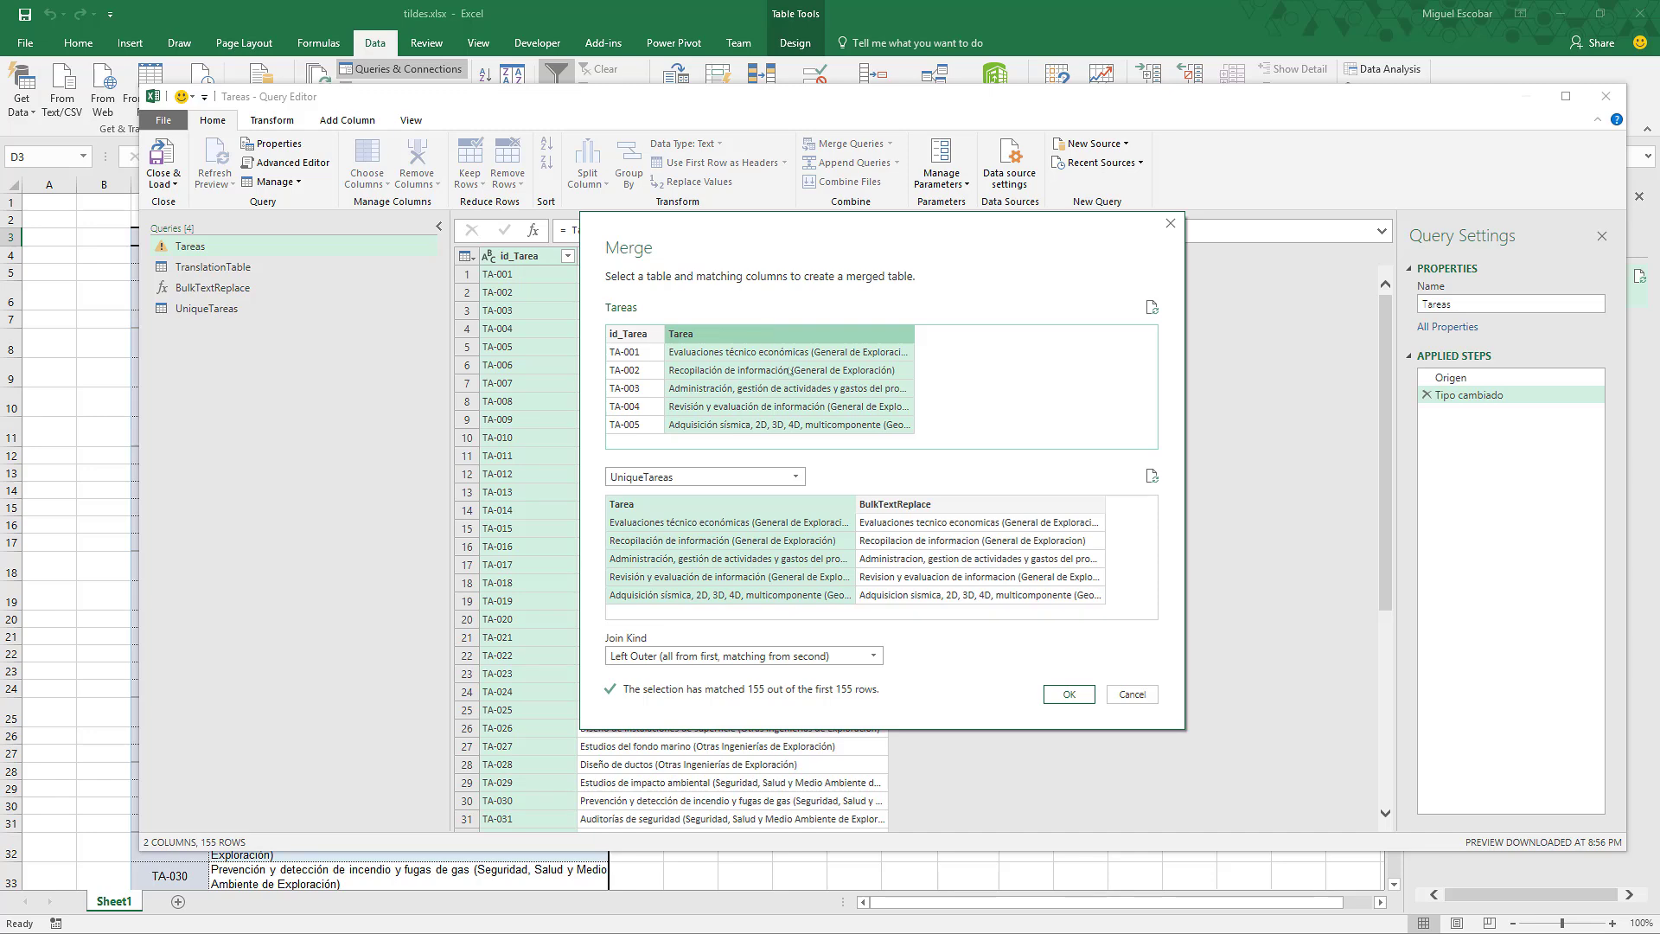
pyautogui.click(1068, 694)
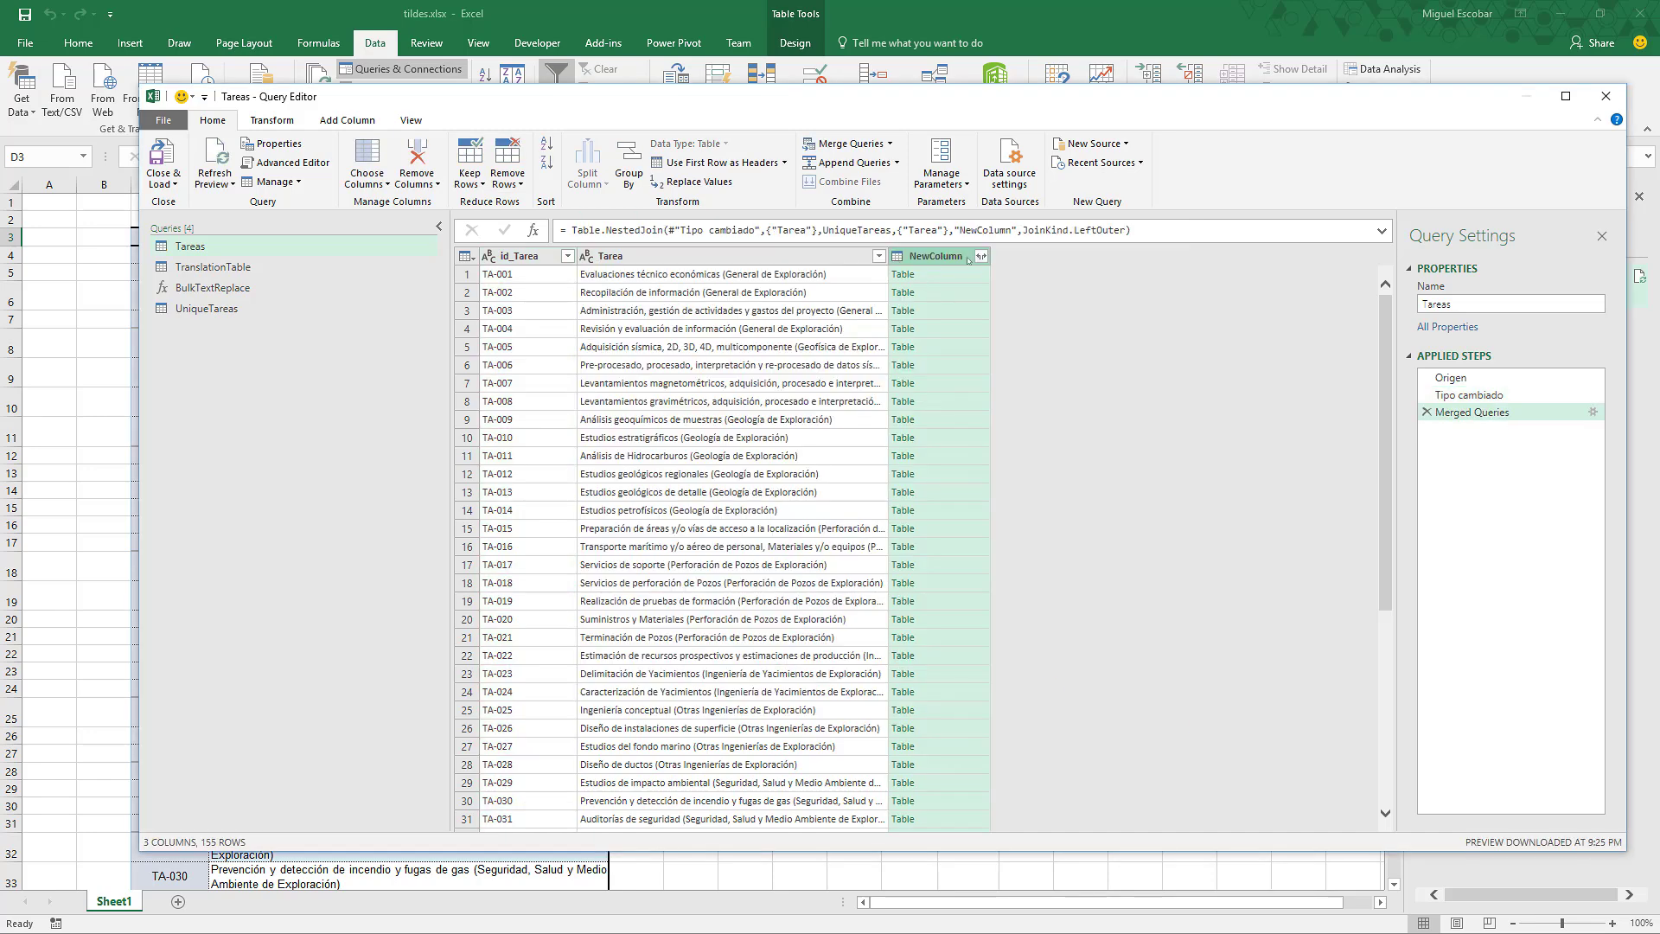
# Step: Expand only the BulkTextReplace field from the merged NewColumn, without the original column name as prefix
pyautogui.click(982, 255)
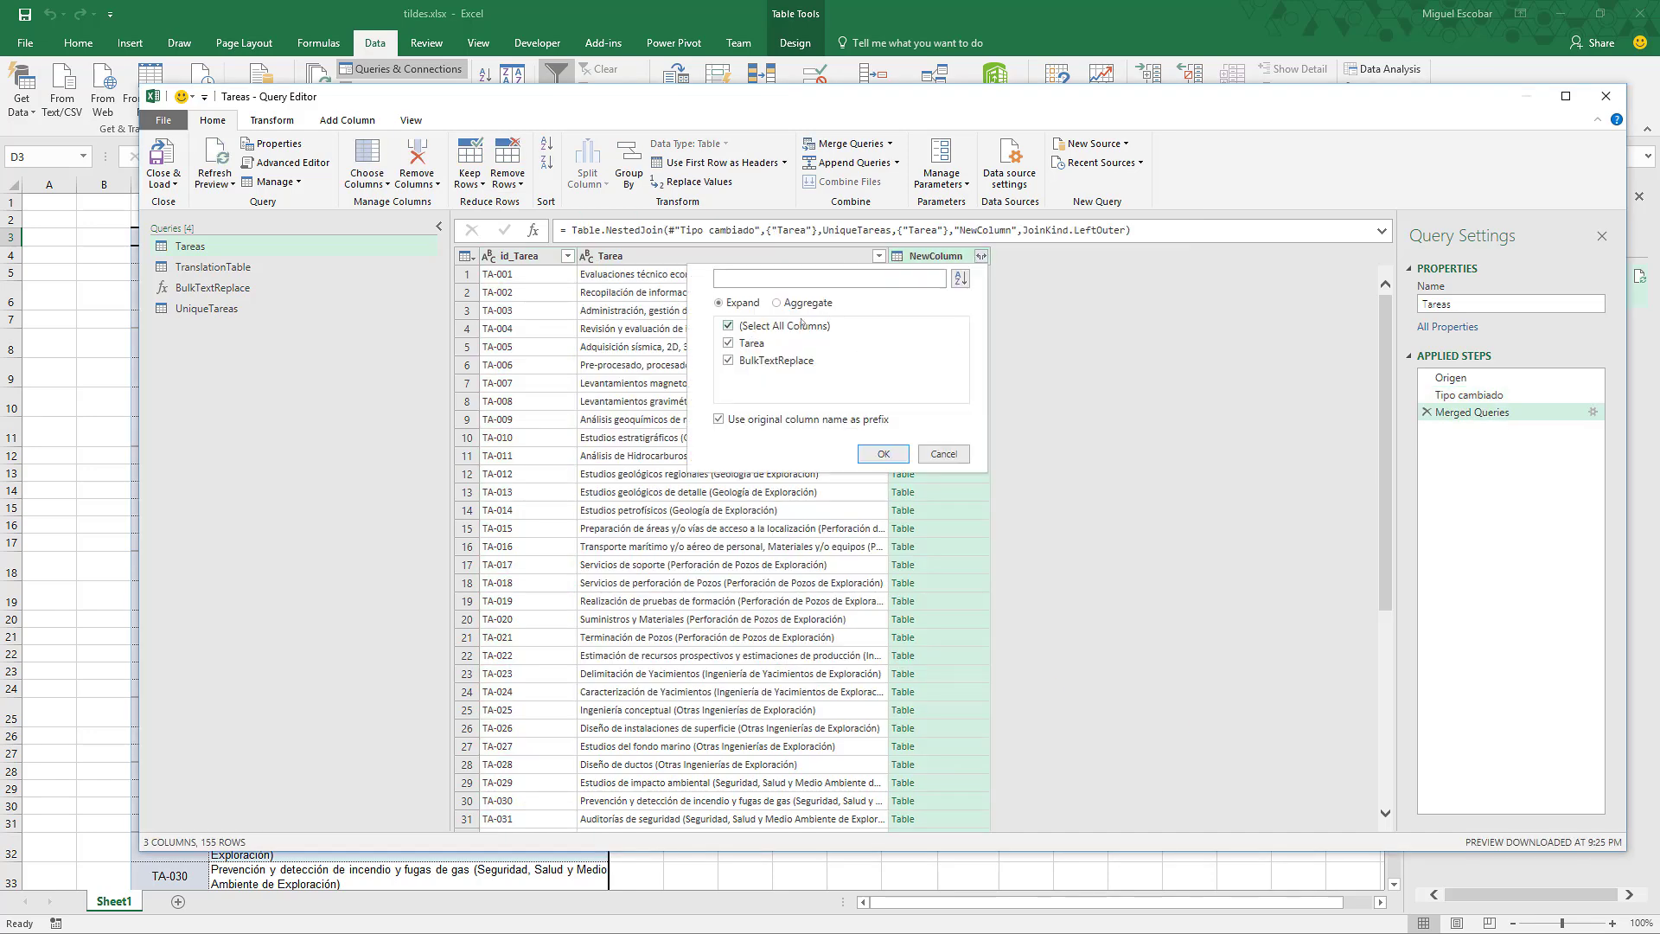
pyautogui.click(797, 325)
pyautogui.click(765, 359)
pyautogui.click(719, 419)
pyautogui.click(883, 454)
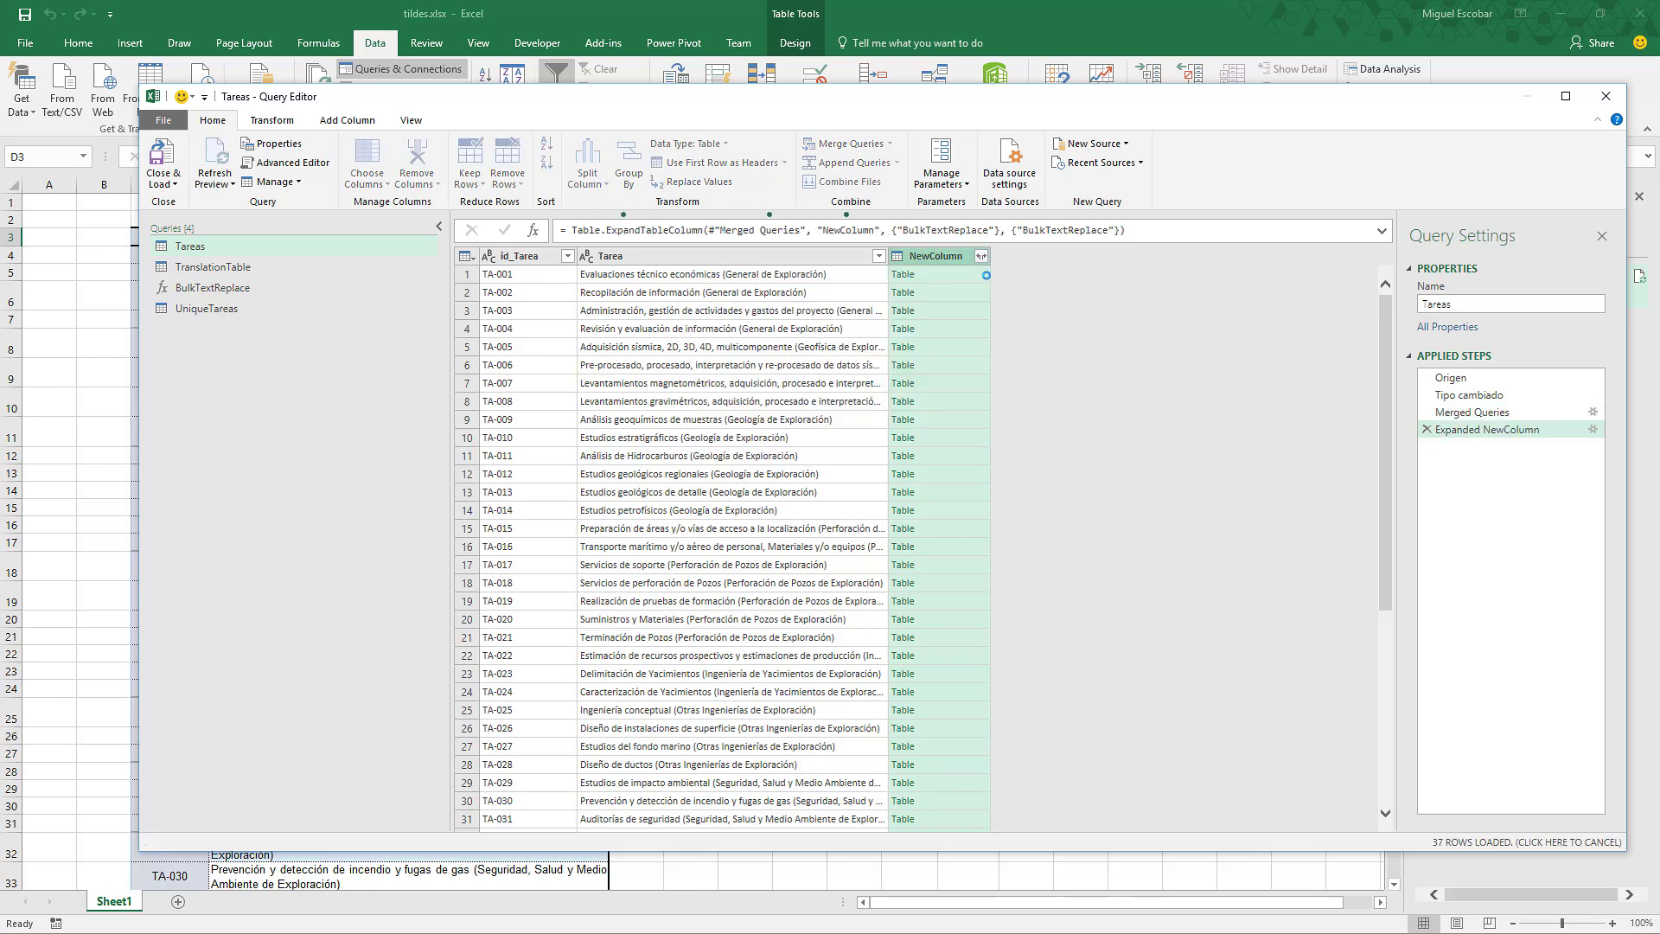